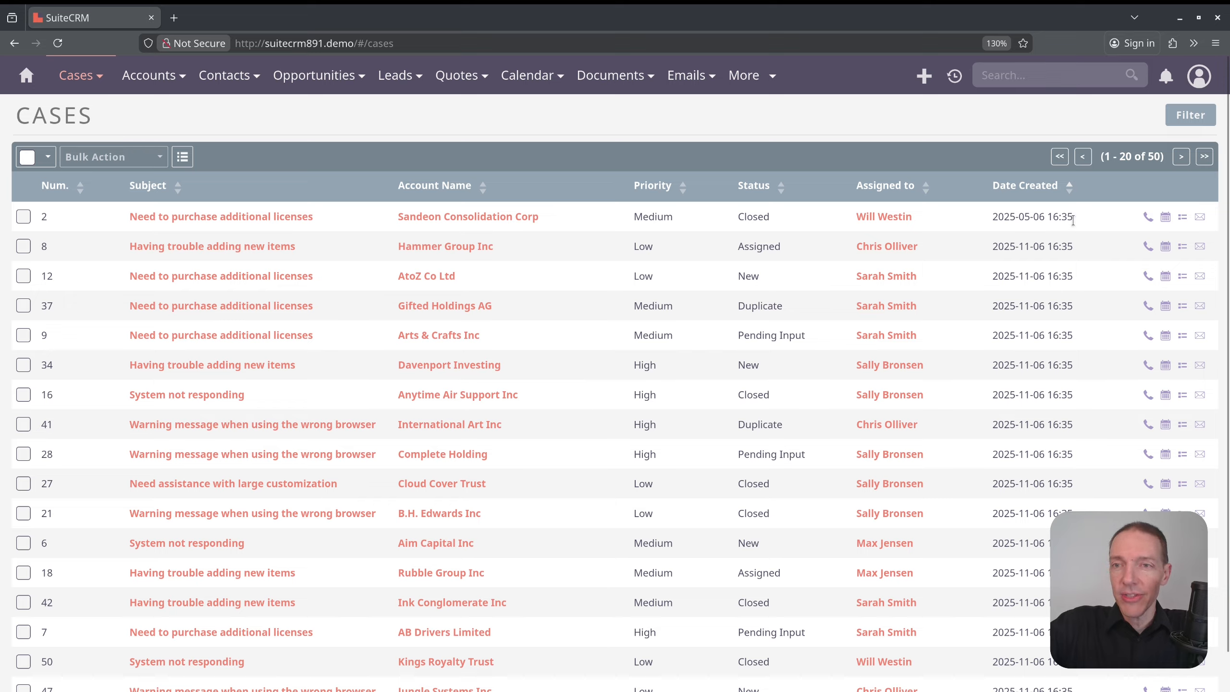
pyautogui.moveTo(1016, 246); pyautogui.dragTo(1053, 302)
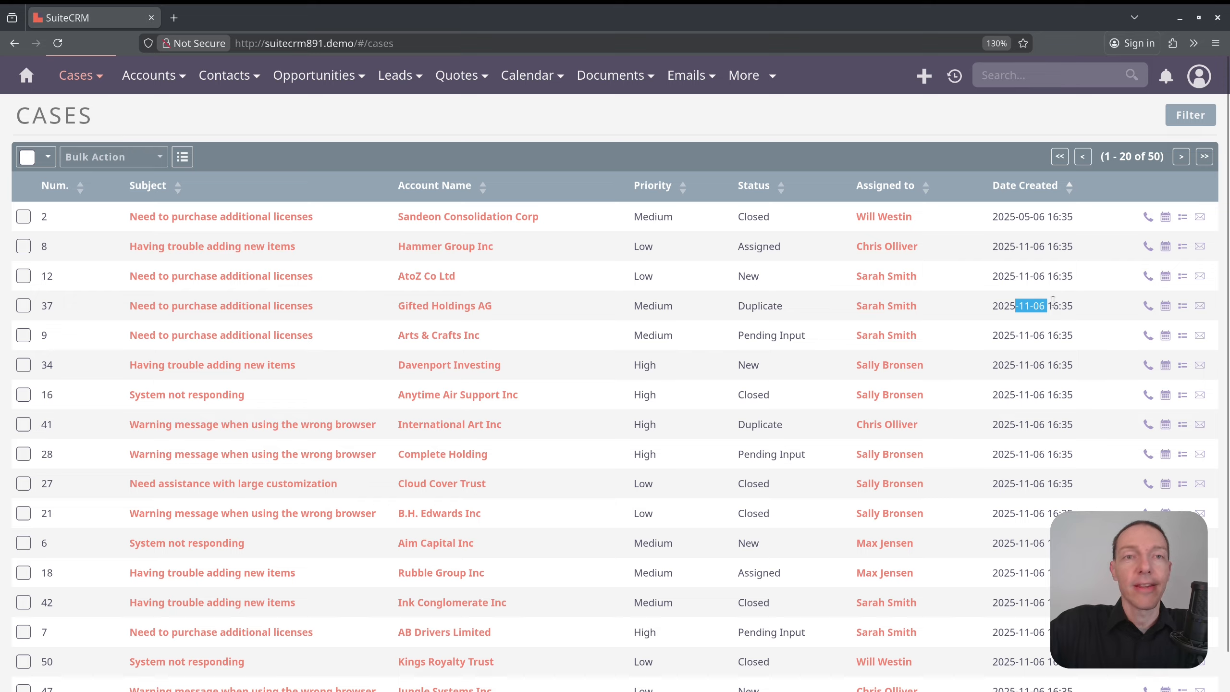
pyautogui.moveTo(1018, 217); pyautogui.dragTo(1073, 218)
pyautogui.click(1073, 217)
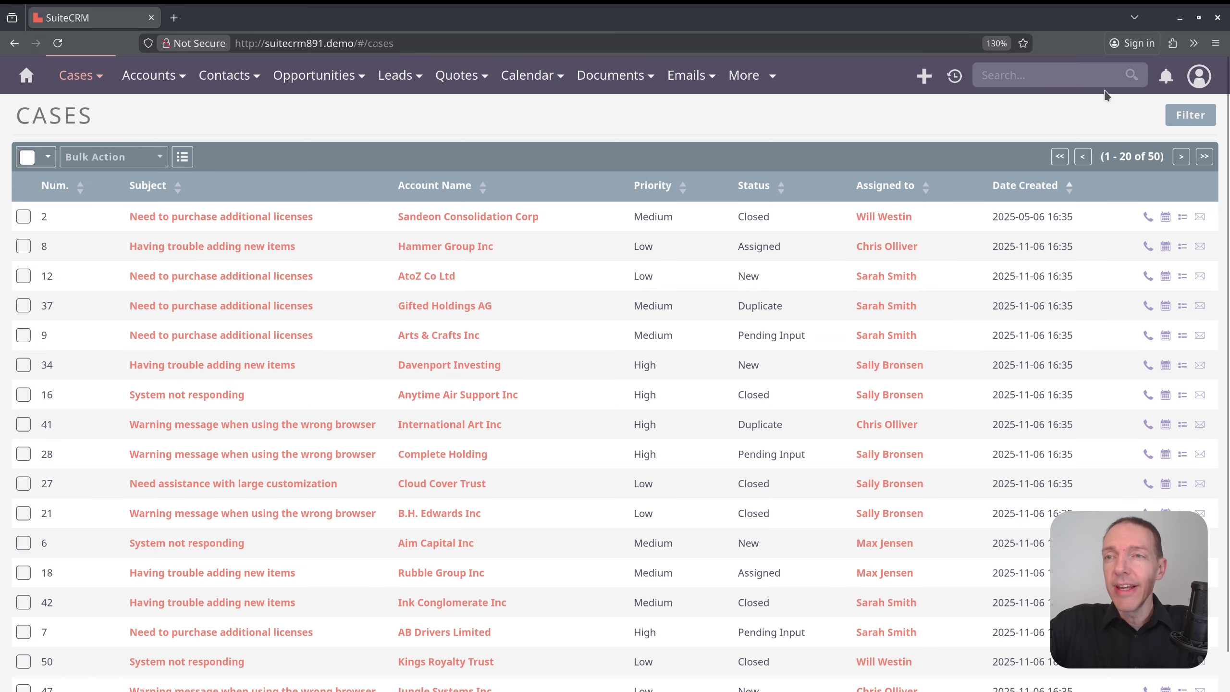
# Step: Open the Admin page in a separate browser tab and switch to that tab
pyautogui.click(1199, 75)
pyautogui.middleClick(1093, 218)
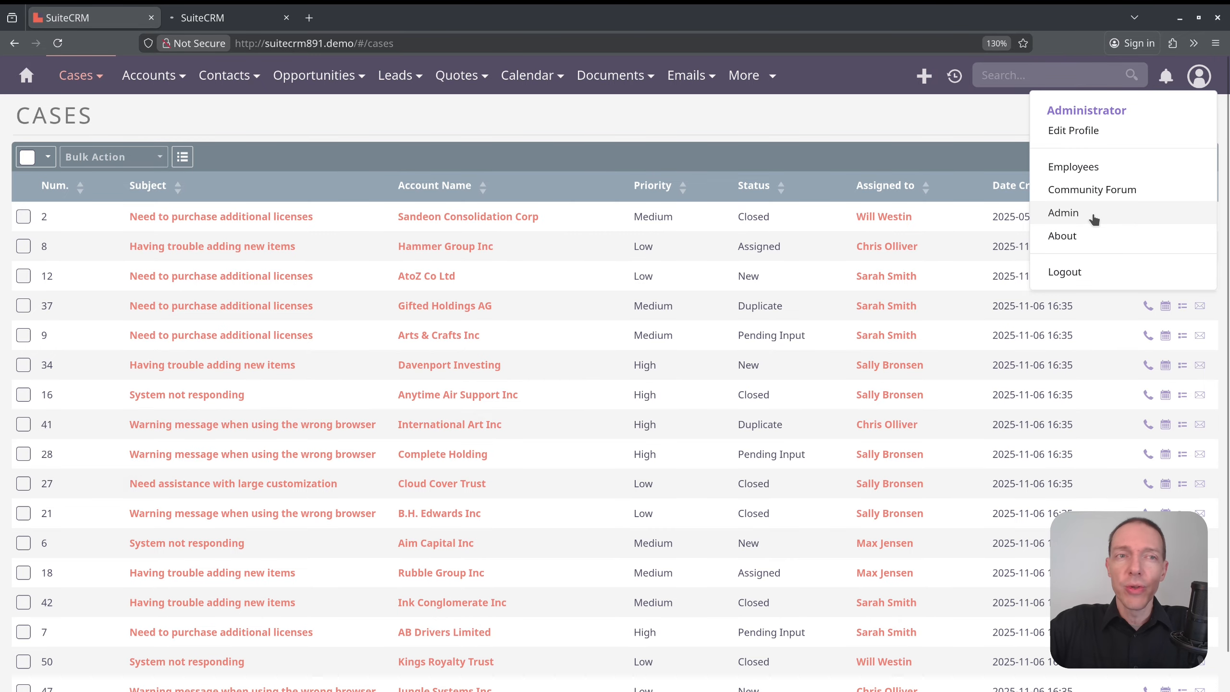
pyautogui.hotkey('ctrl', 'Tab')
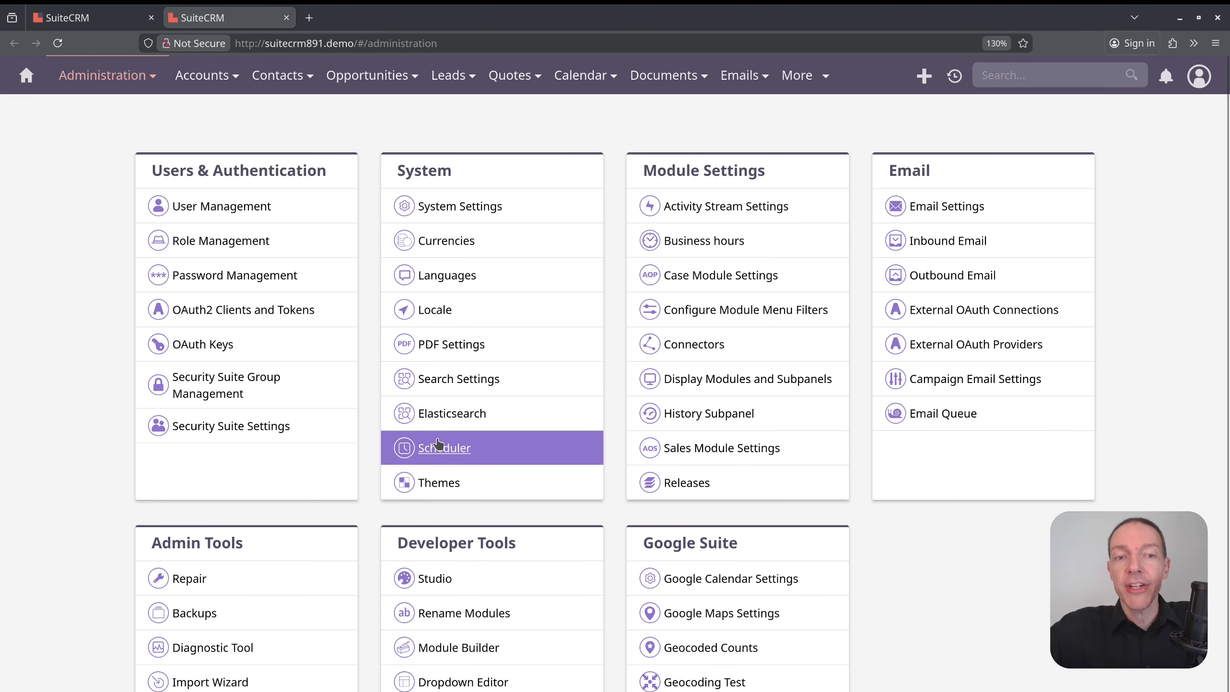
pyautogui.scroll(-1, 448, 419)
pyautogui.scroll(1, 460, 388)
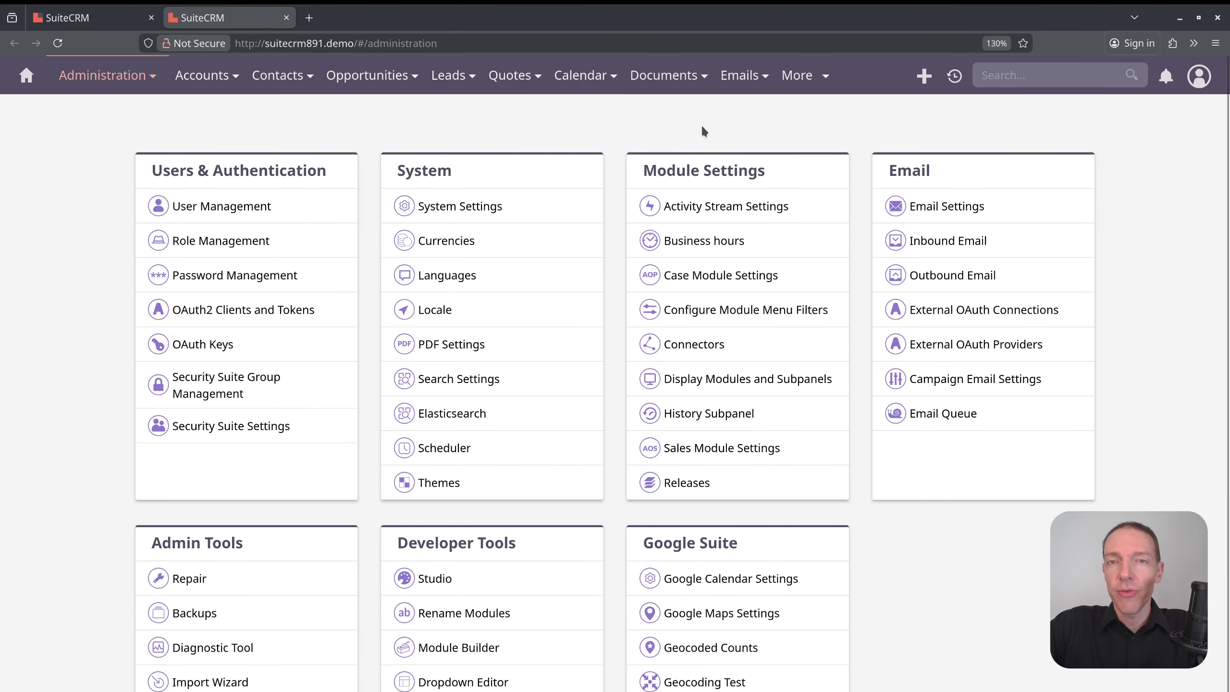
# Step: Open the Reports module
pyautogui.moveTo(801, 75)
pyautogui.scroll(-6, 809, 383)
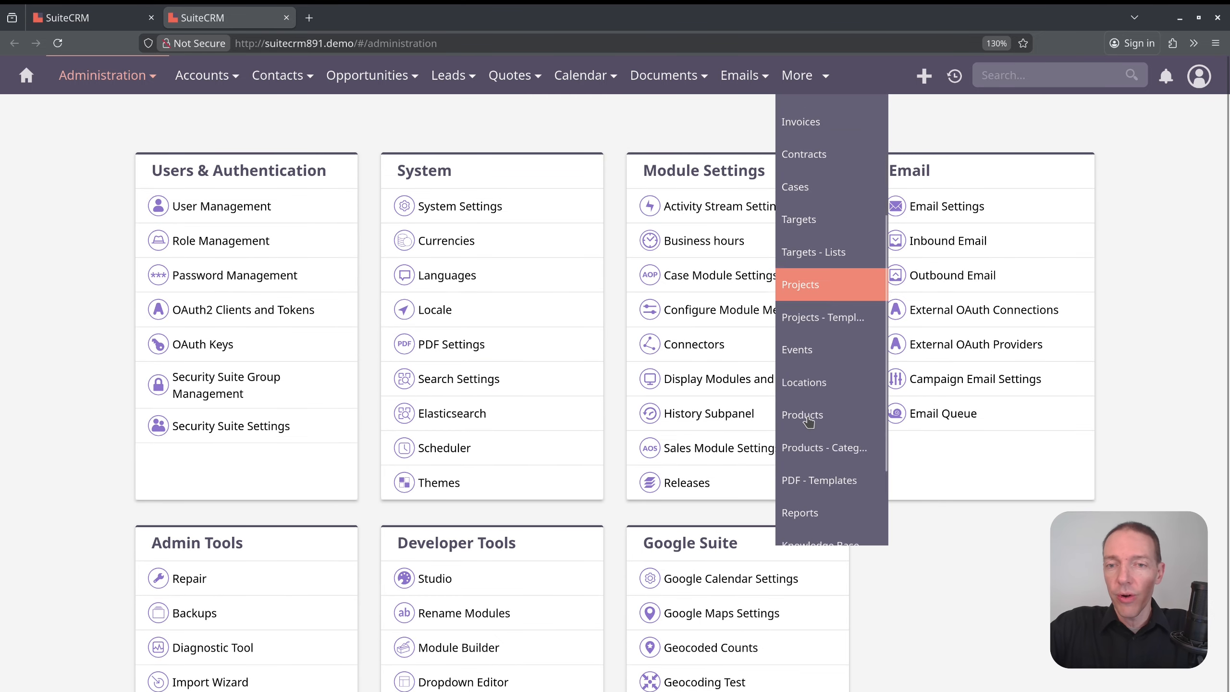
pyautogui.click(804, 399)
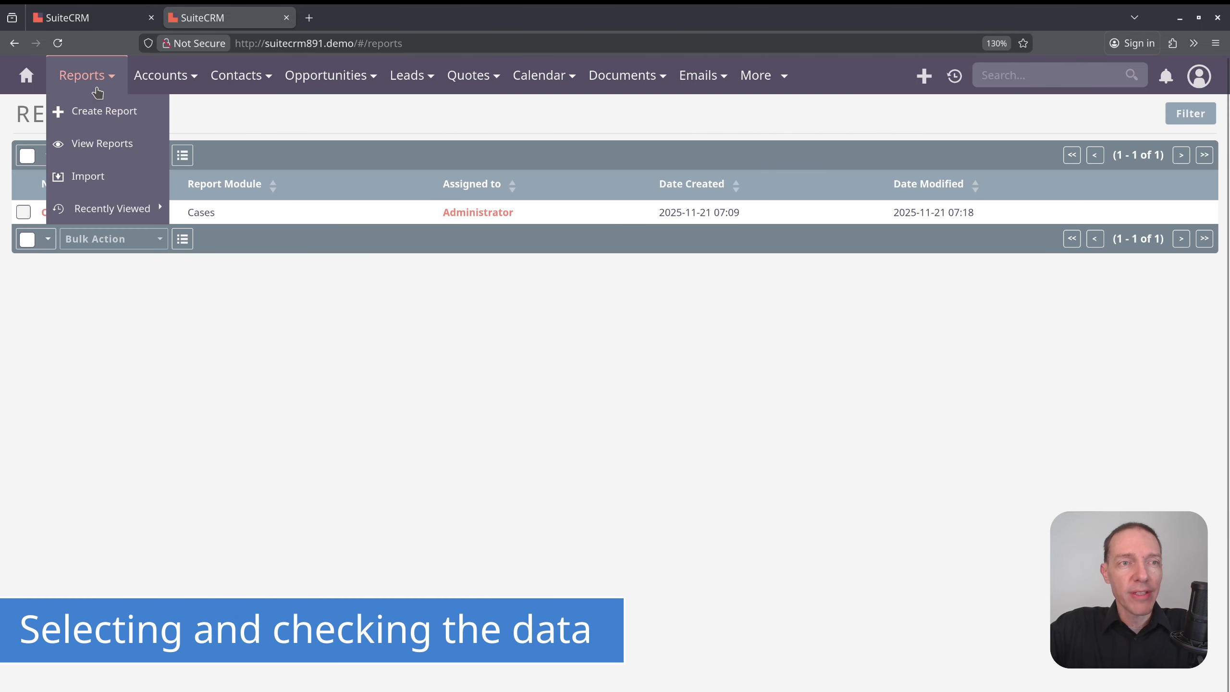
# Step: Start a new report named "all Old Cases" with Cases as its report module
pyautogui.click(103, 116)
pyautogui.click(155, 241)
pyautogui.write('all Old Cases')
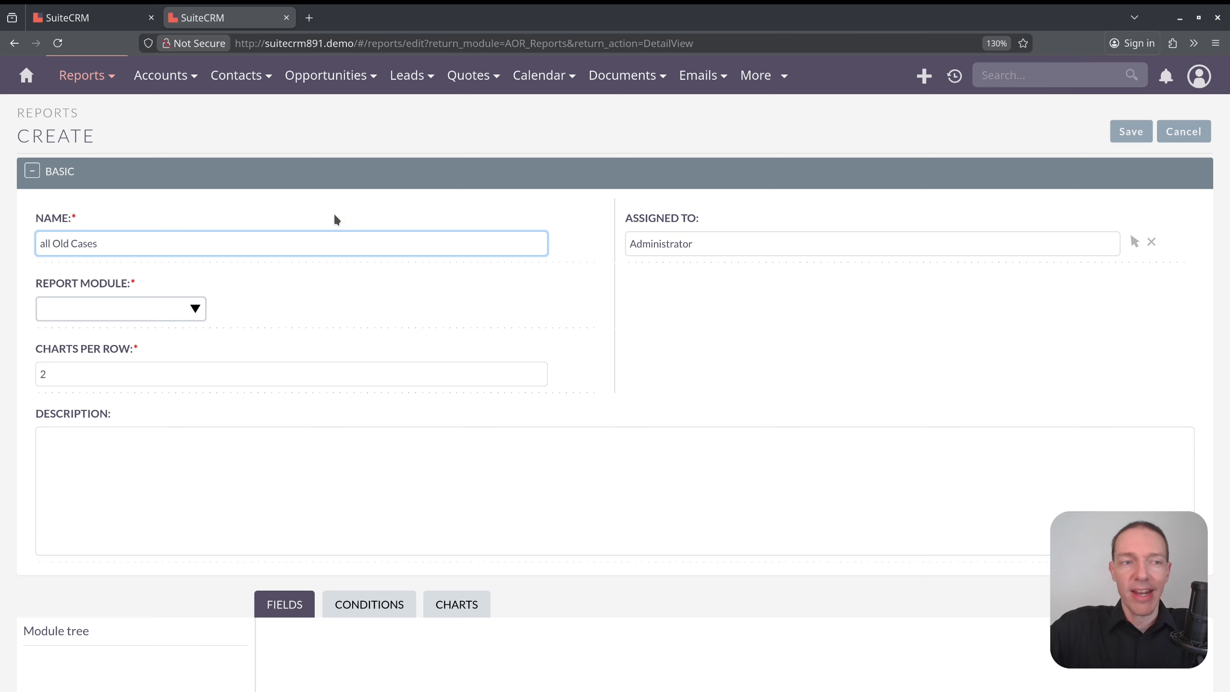
pyautogui.click(134, 313)
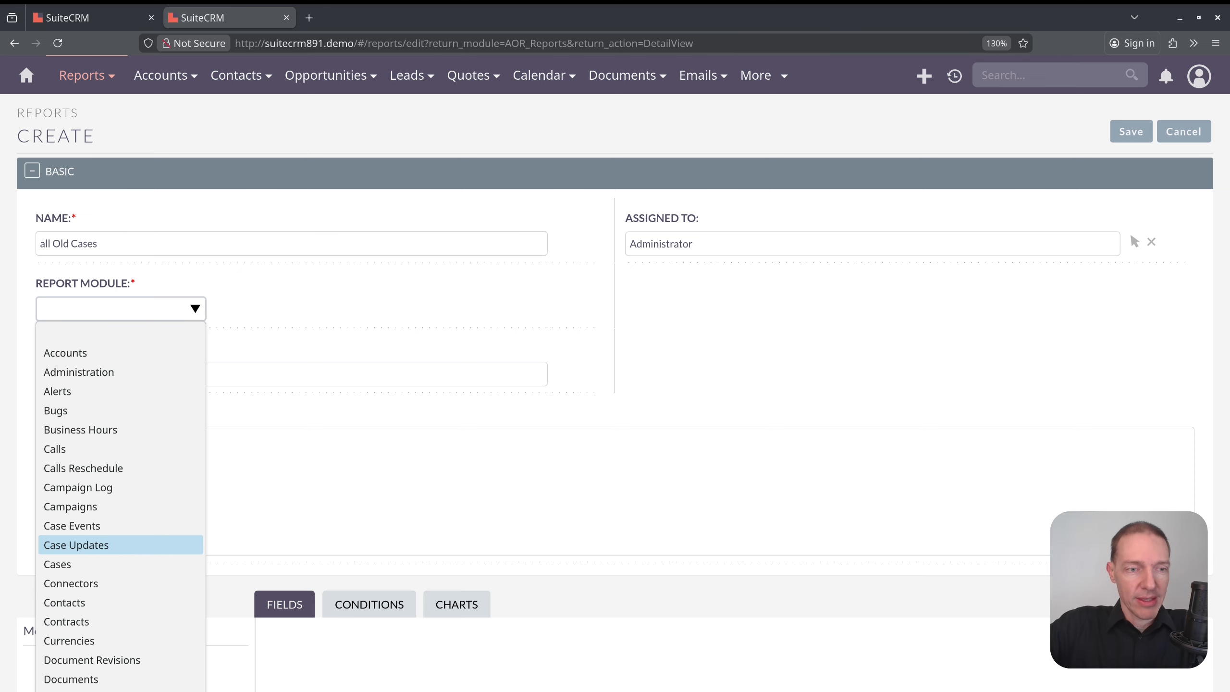
pyautogui.click(73, 564)
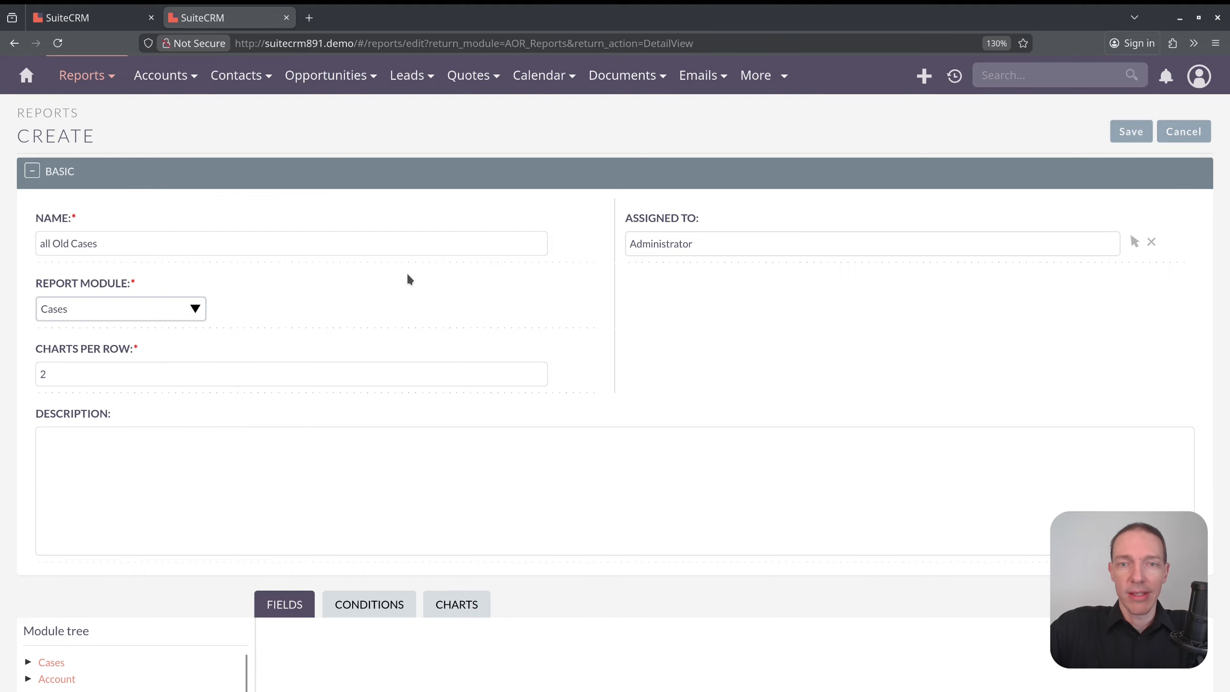
# Step: Add the Subject and Date Created fields from Cases to the report and save it
pyautogui.scroll(-3, 455, 275)
pyautogui.scroll(-6, 454, 275)
pyautogui.scroll(5, 455, 280)
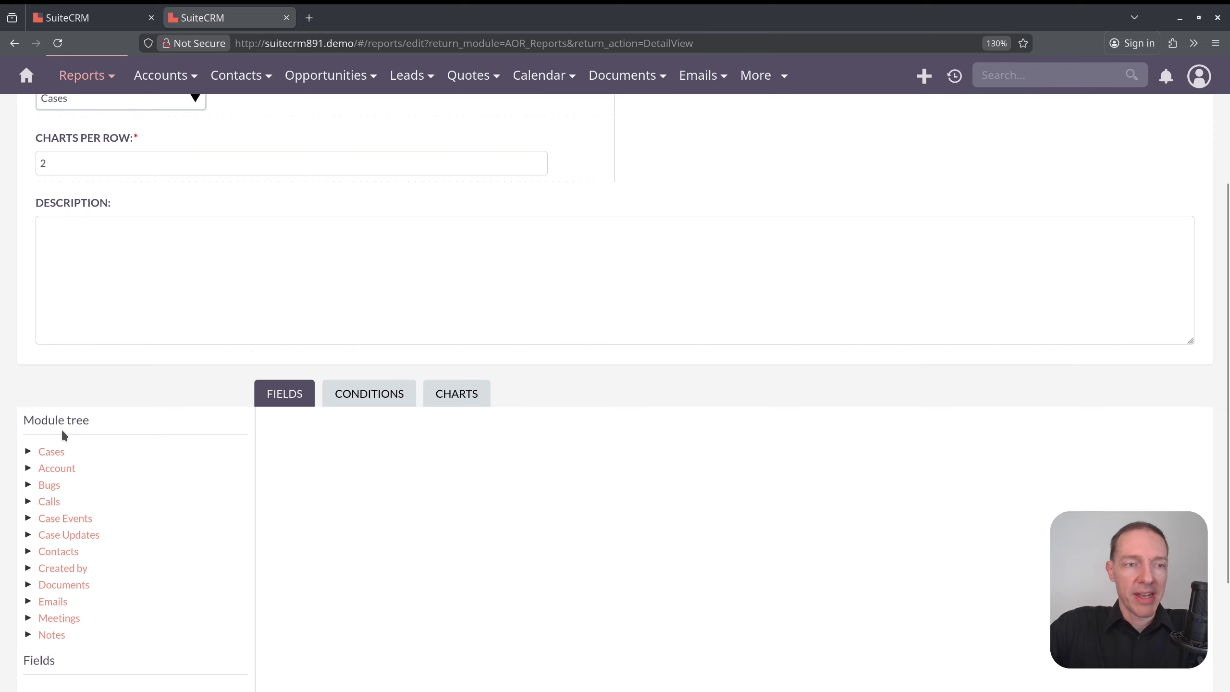
pyautogui.click(61, 457)
pyautogui.scroll(-5, 481, 278)
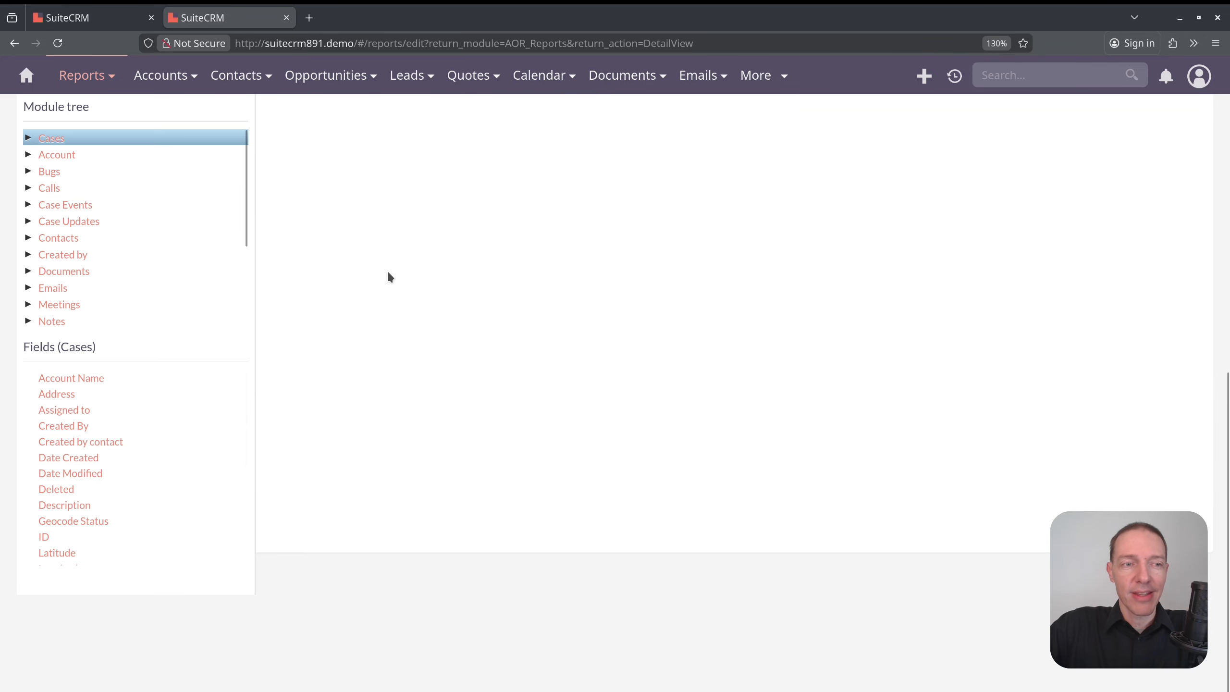
pyautogui.scroll(-3, 135, 450)
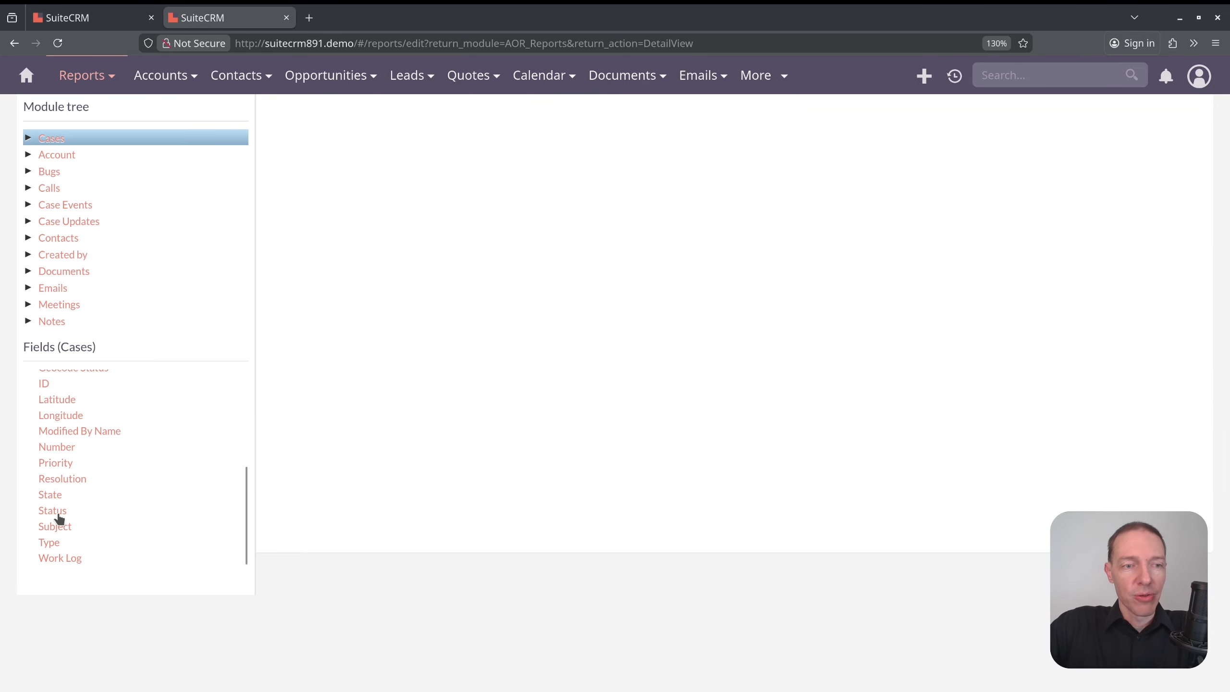
pyautogui.click(64, 531)
pyautogui.scroll(3, 94, 456)
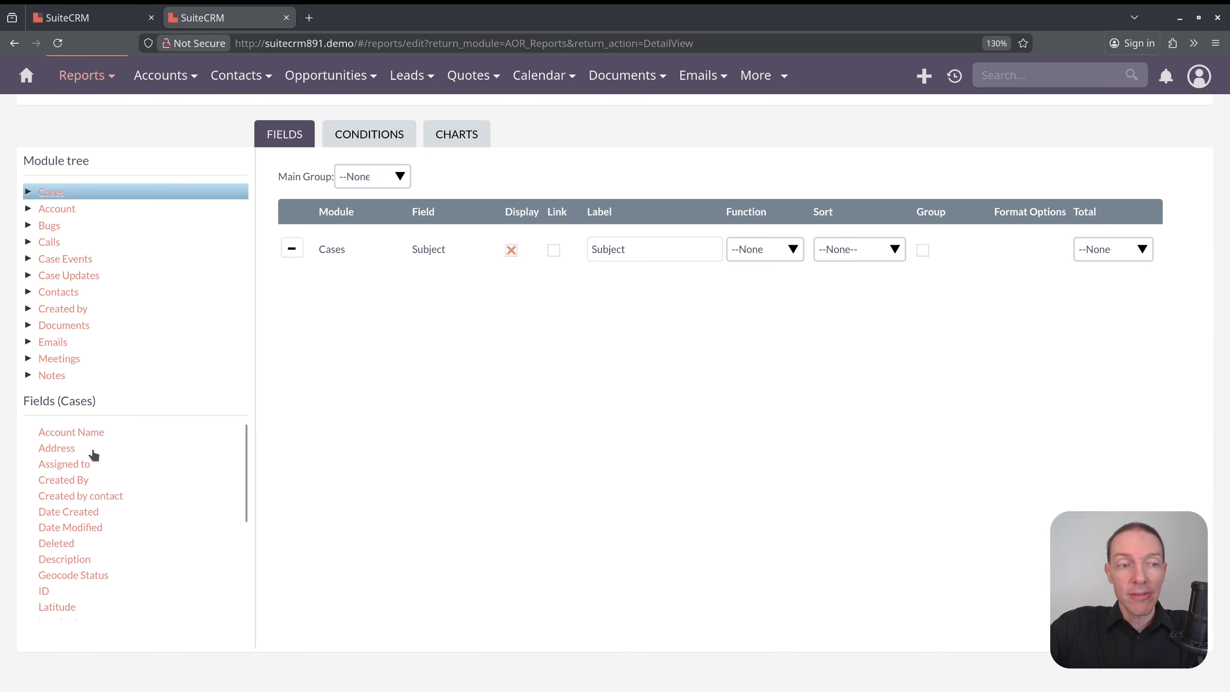
pyautogui.click(82, 513)
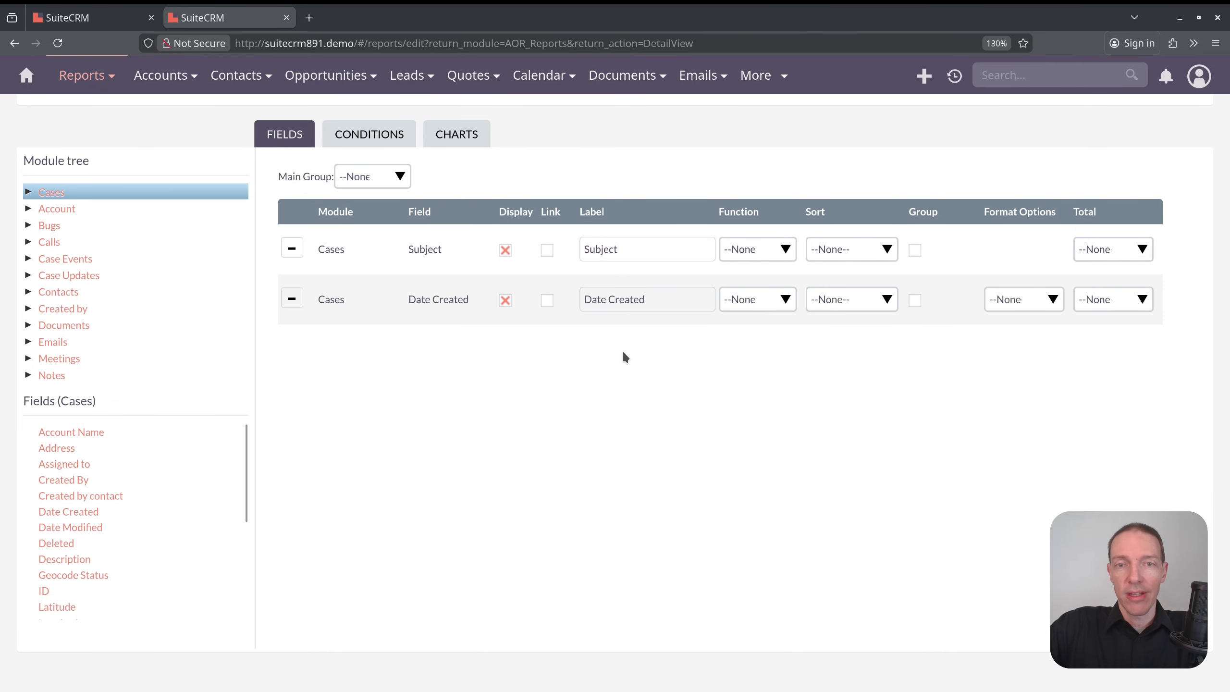
pyautogui.scroll(5, 623, 350)
pyautogui.scroll(1, 623, 350)
pyautogui.click(1131, 130)
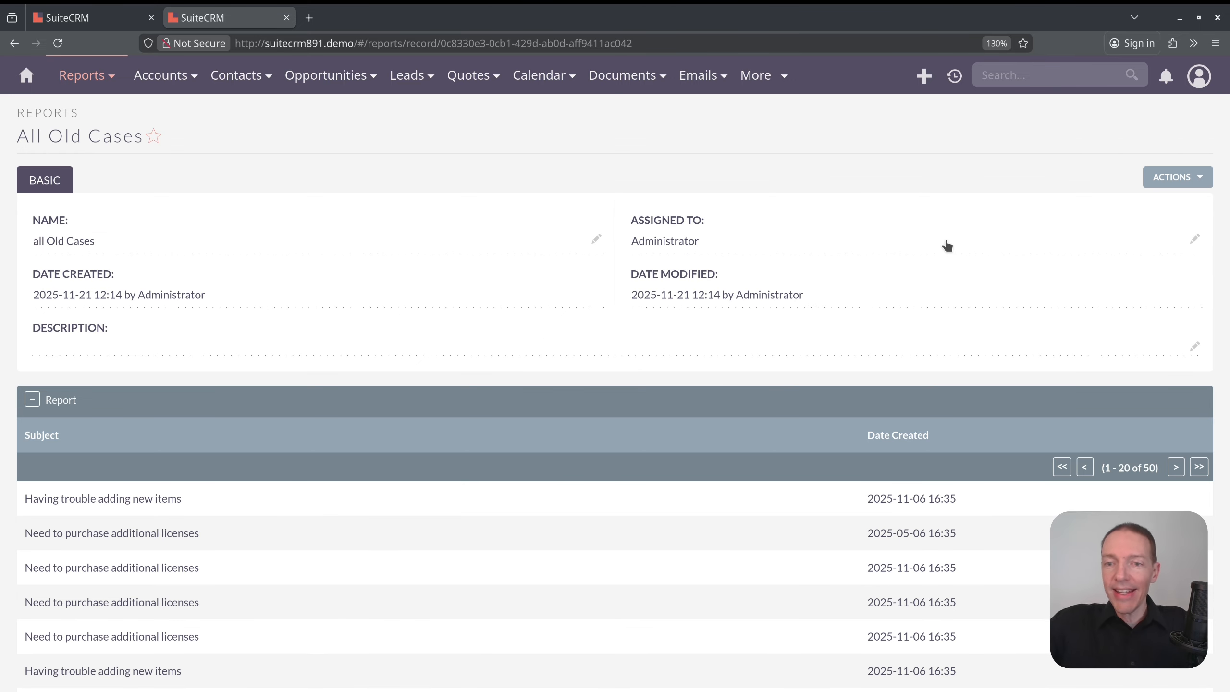
# Step: Edit the report to sort the Date Created field in Ascending order and save it
pyautogui.click(1164, 178)
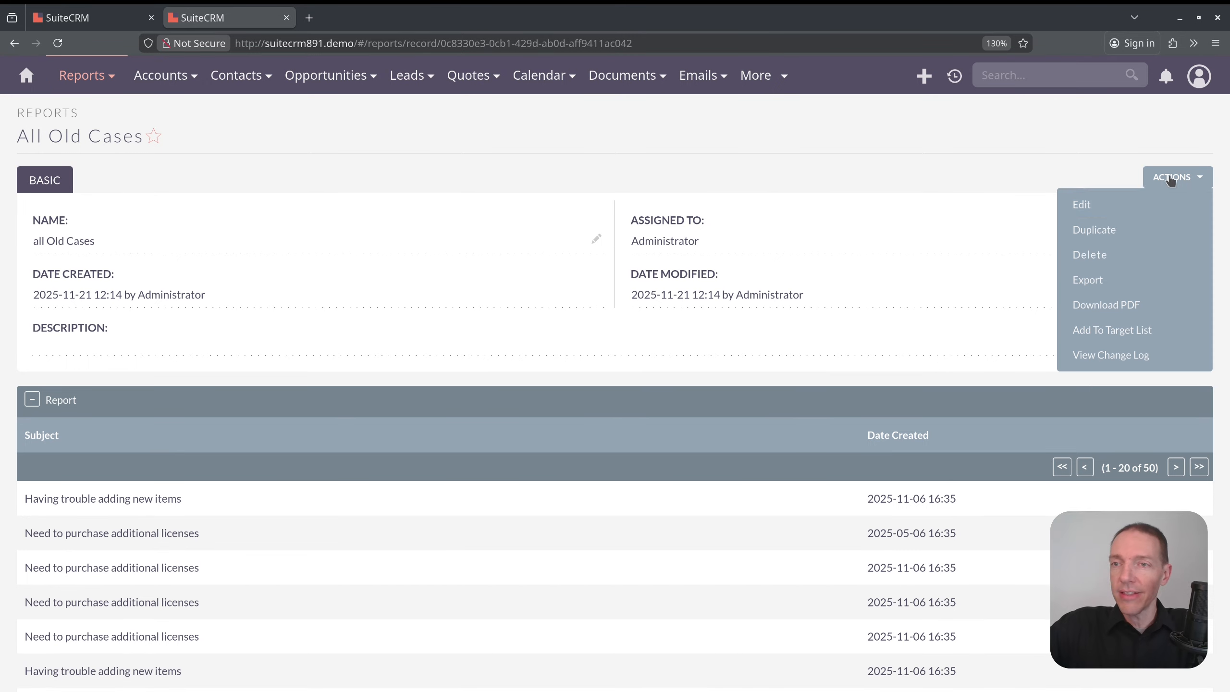
pyautogui.click(1127, 206)
pyautogui.scroll(-10, 712, 353)
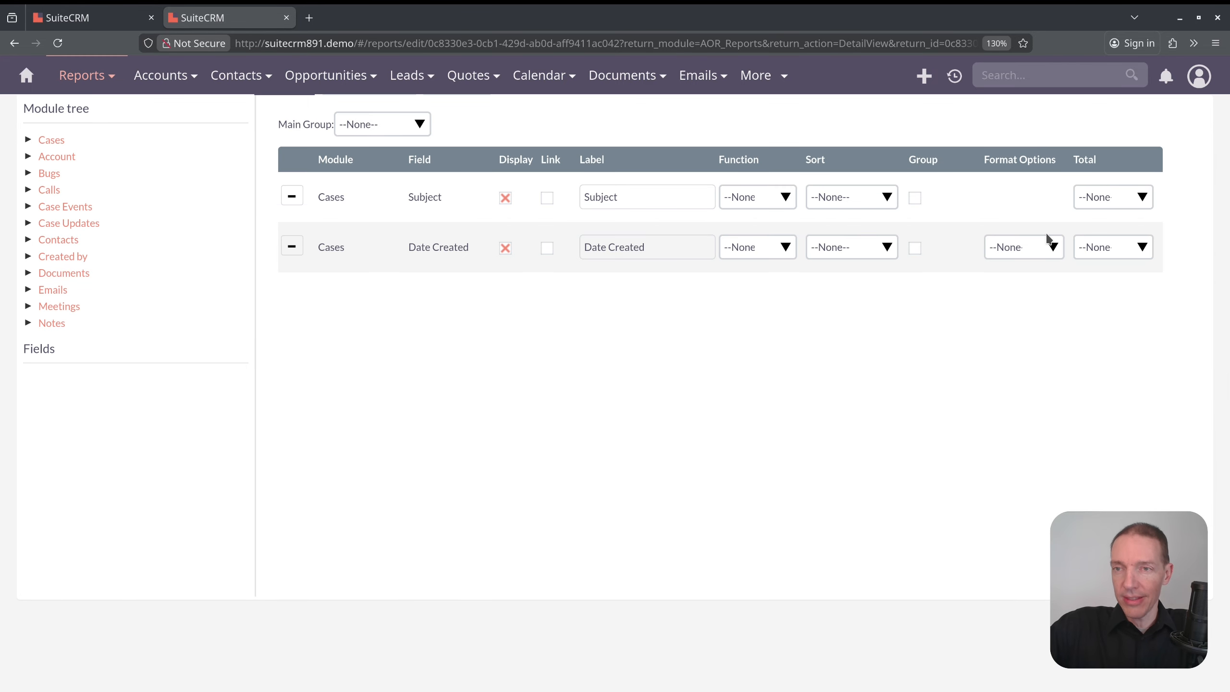
pyautogui.click(877, 251)
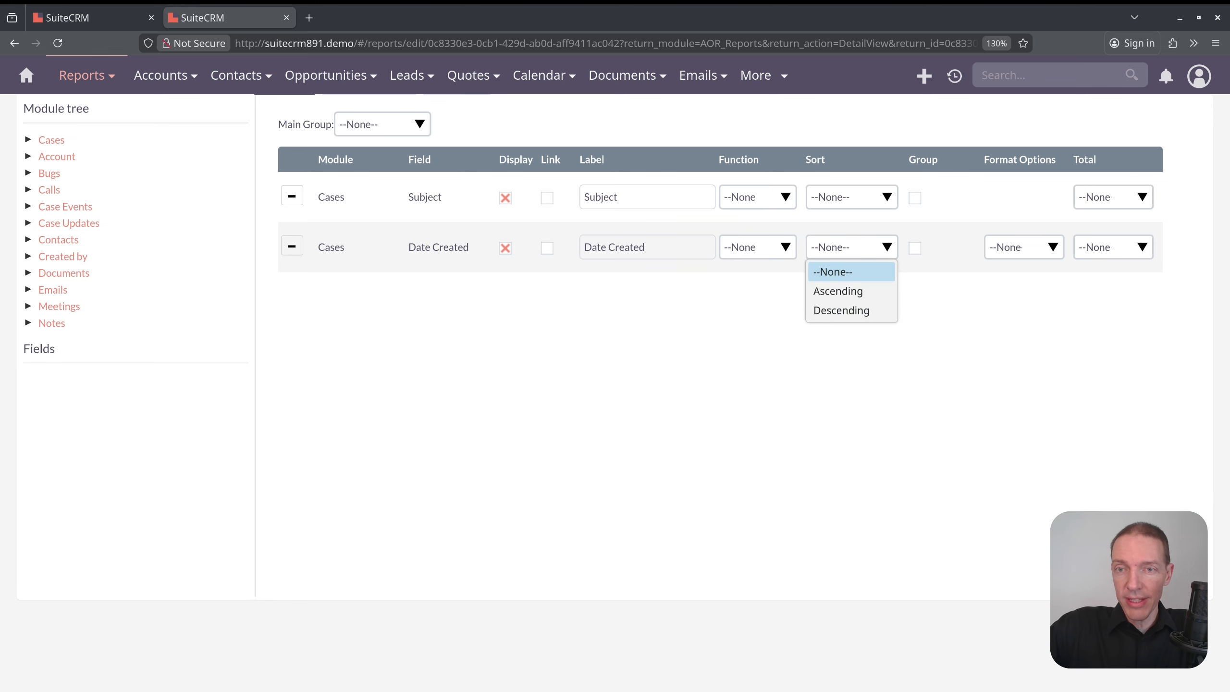
pyautogui.click(863, 291)
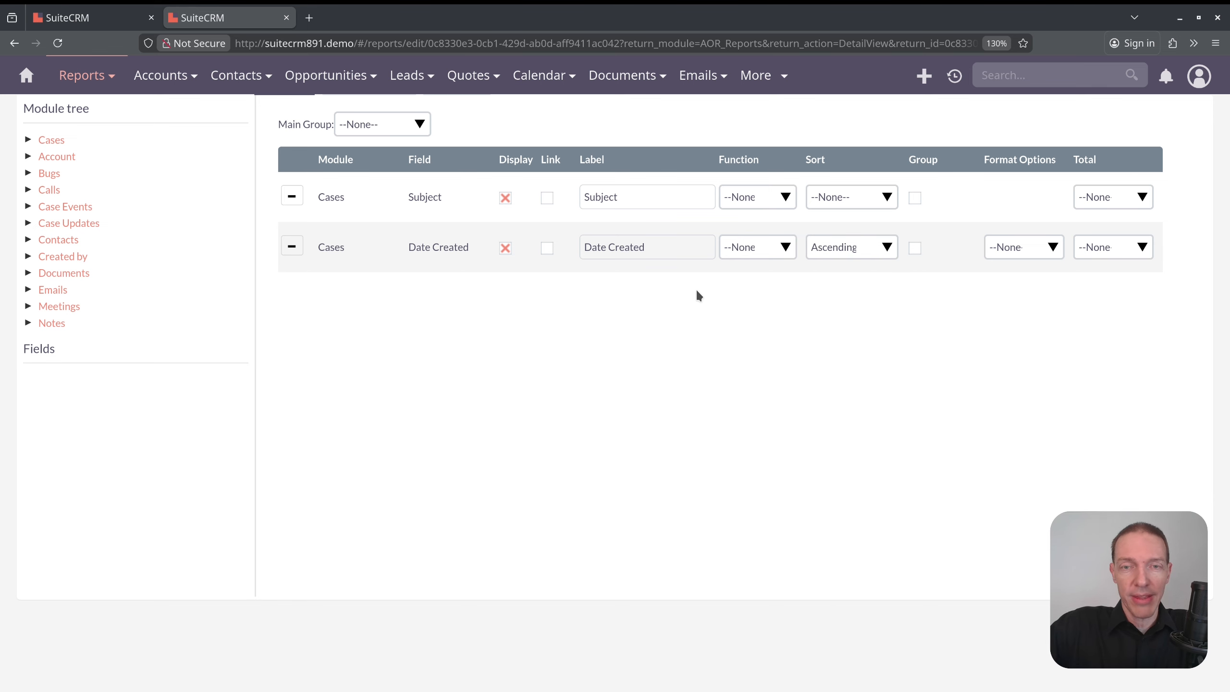
pyautogui.scroll(10, 1028, 290)
pyautogui.click(1015, 129)
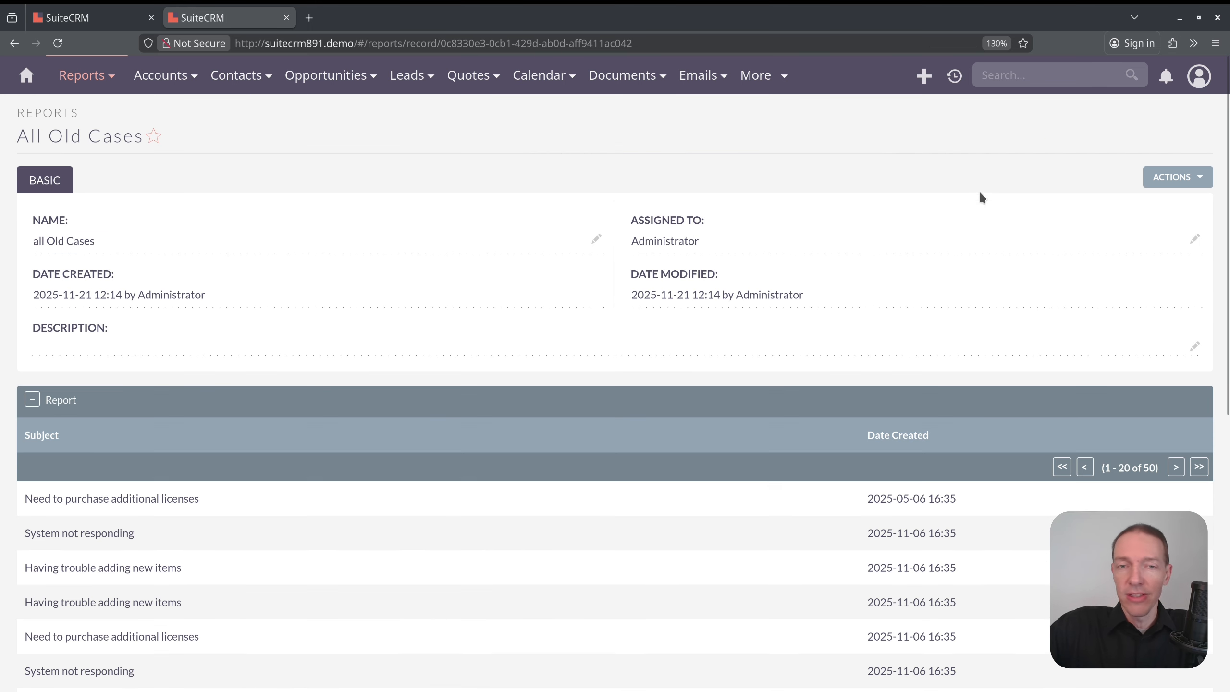
pyautogui.moveTo(961, 499); pyautogui.dragTo(845, 506)
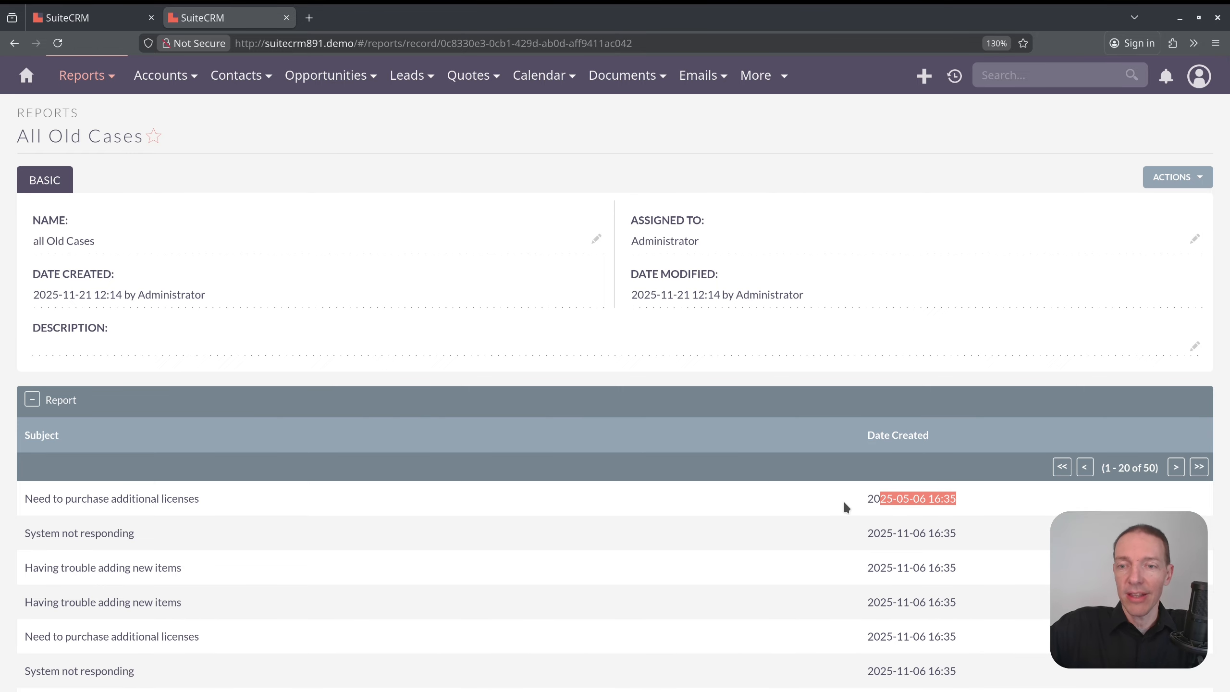
pyautogui.click(963, 493)
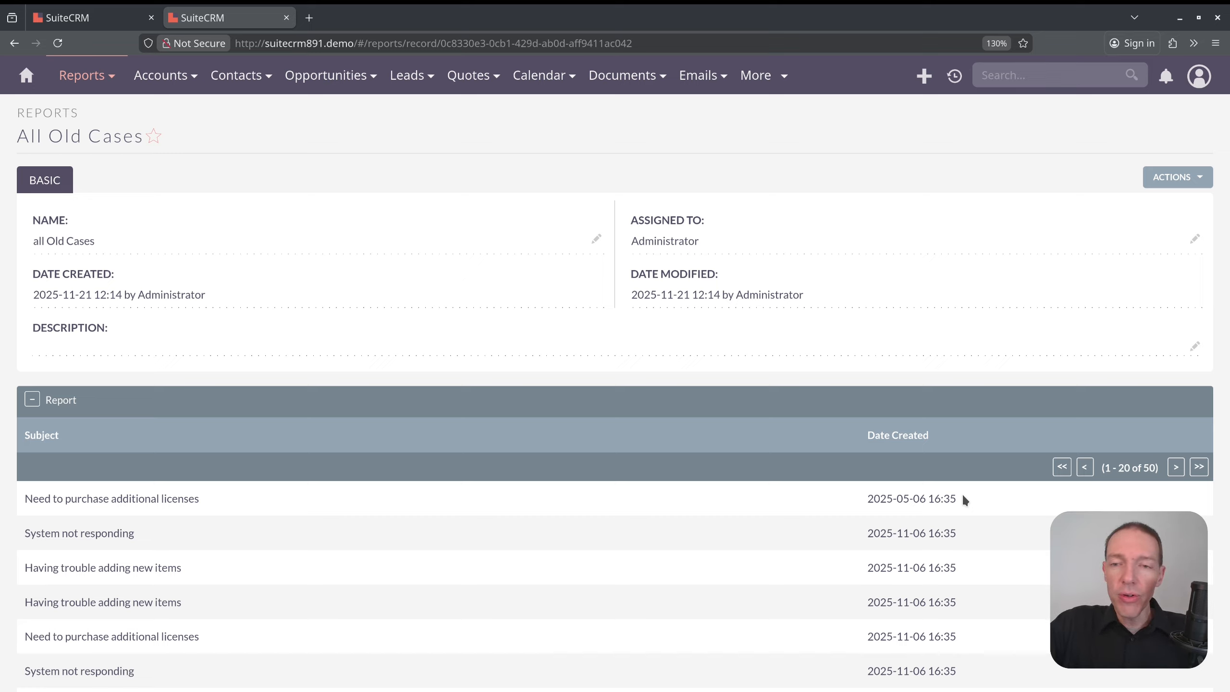
pyautogui.moveTo(971, 500); pyautogui.dragTo(867, 499)
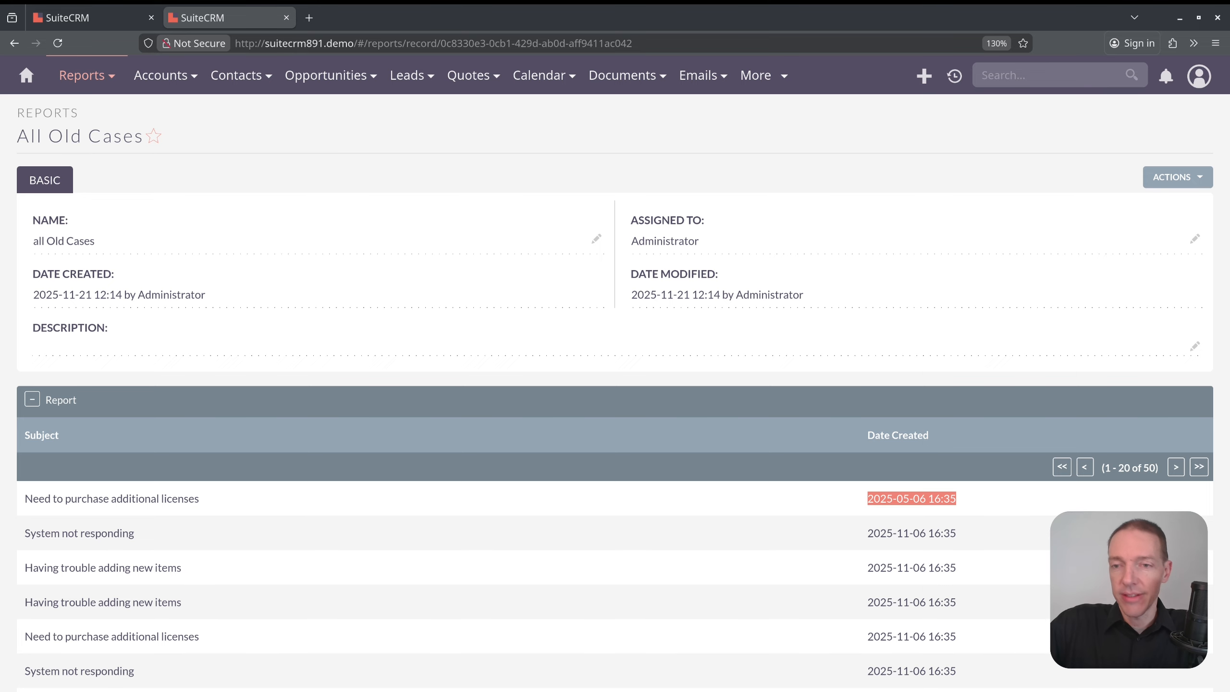
# Step: Reopen the all Old Cases report for editing and add a condition on the Date Created field of Cases
pyautogui.click(1169, 179)
pyautogui.click(1133, 204)
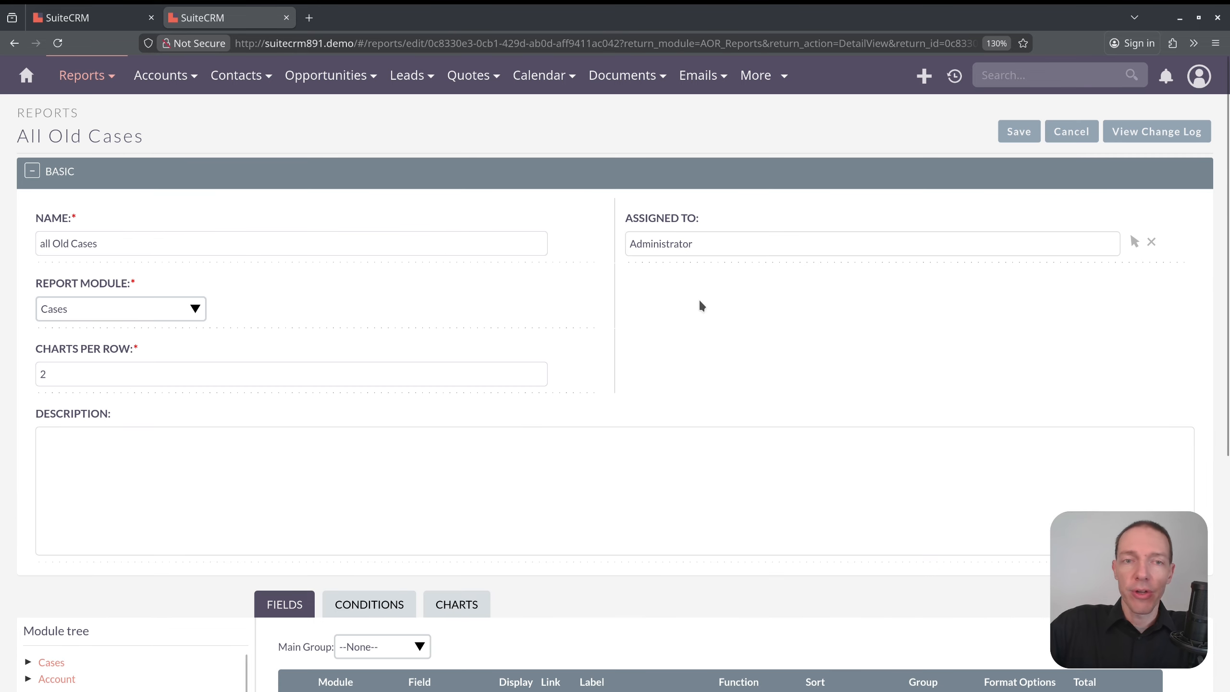
pyautogui.scroll(-8, 525, 428)
pyautogui.click(374, 192)
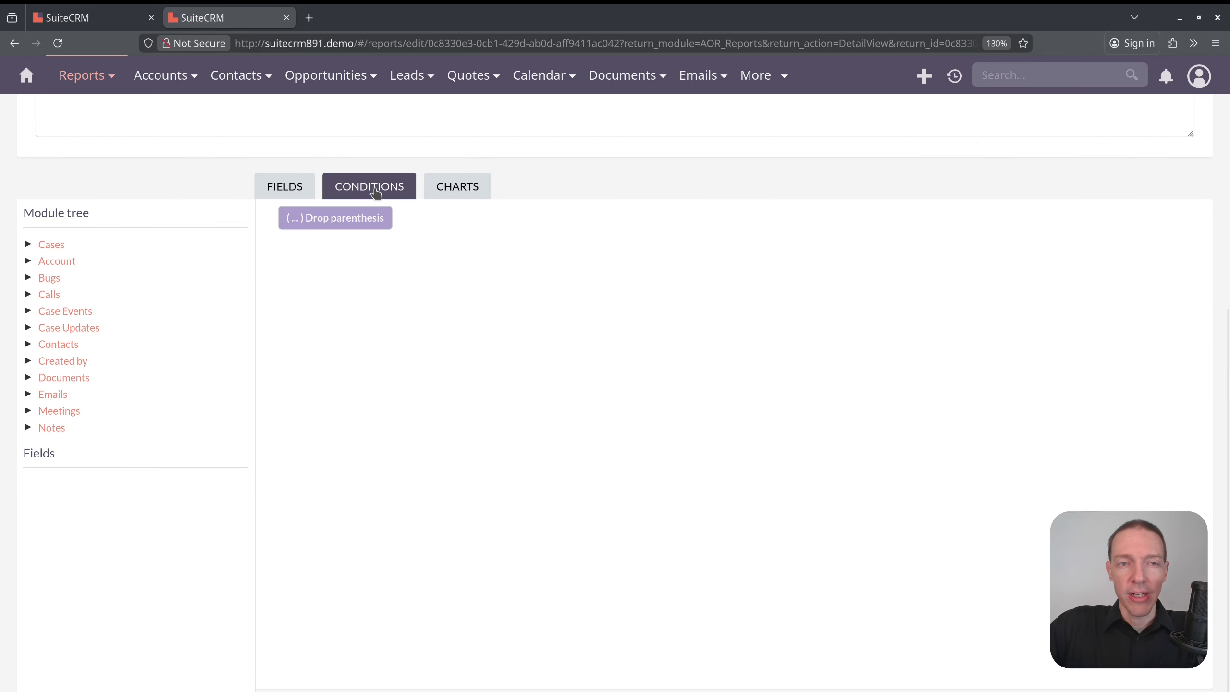
pyautogui.click(50, 244)
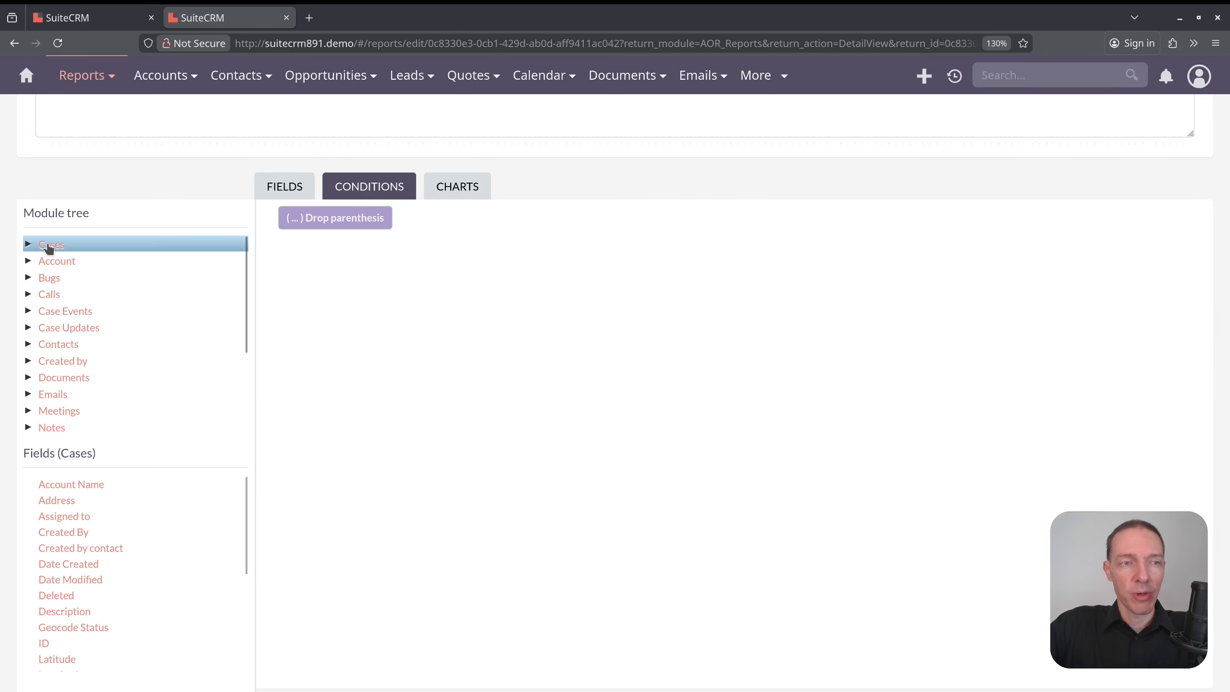
pyautogui.scroll(-2, 207, 416)
pyautogui.scroll(-4, 137, 440)
pyautogui.scroll(4, 137, 440)
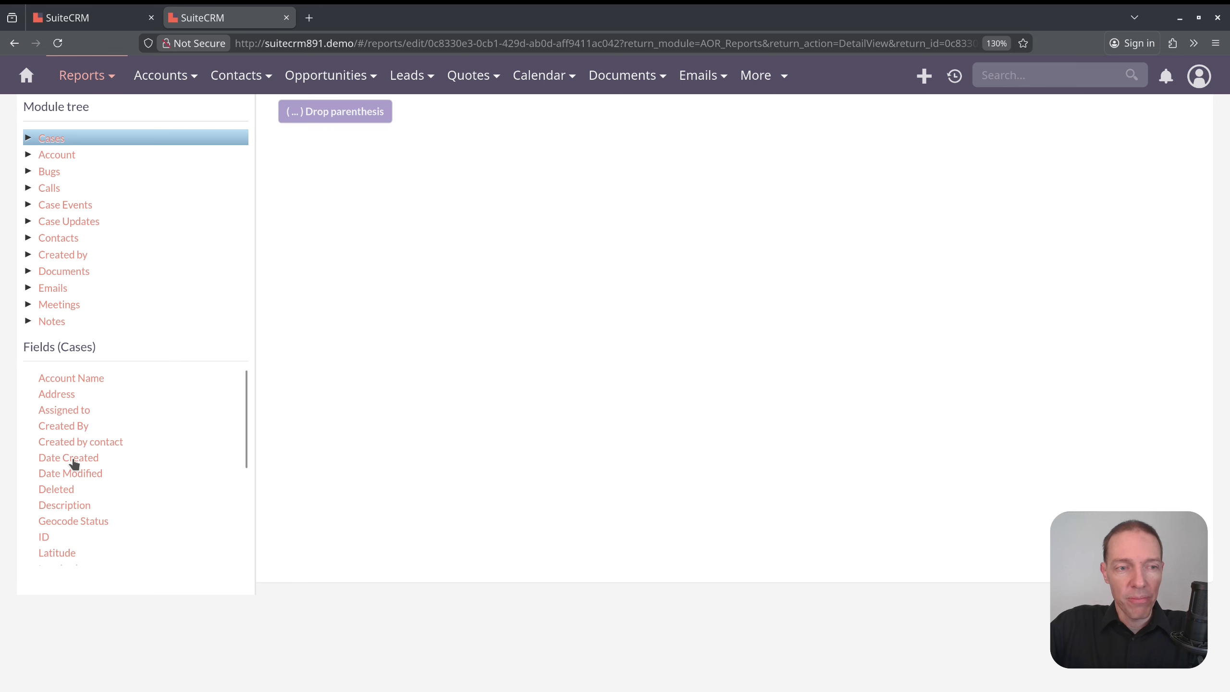
pyautogui.moveTo(70, 460); pyautogui.dragTo(375, 381)
pyautogui.scroll(3, 552, 263)
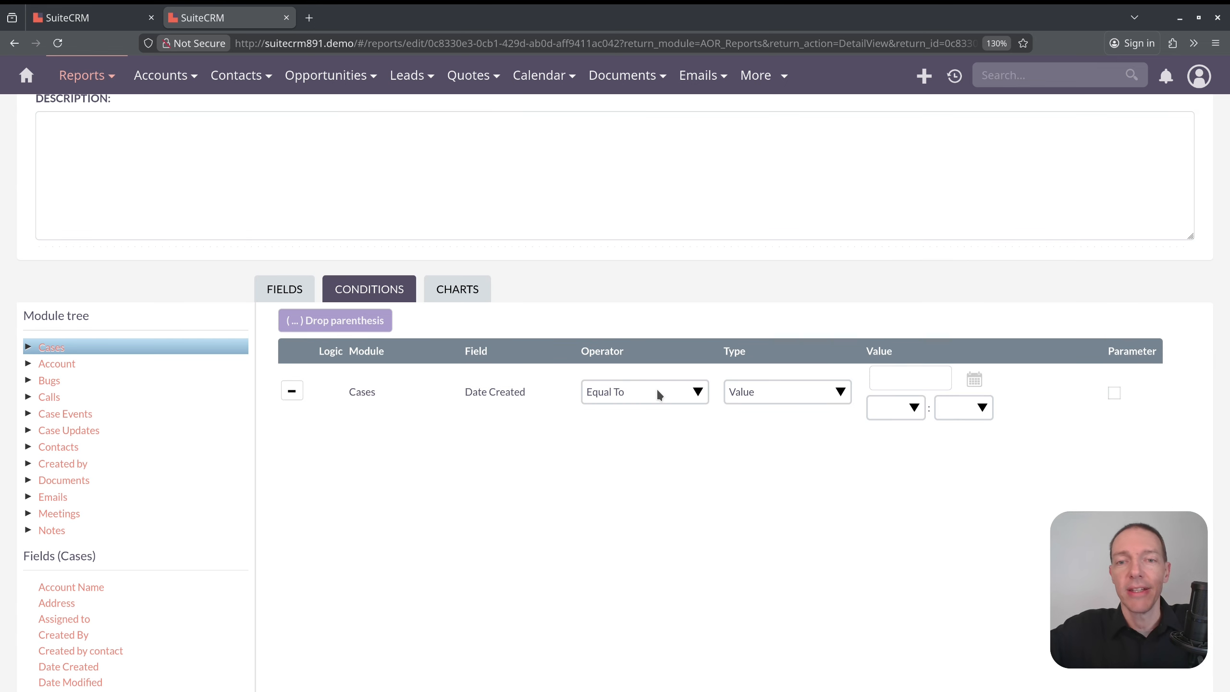
# Step: Set the Date Created condition's operator to Less Than or Equal To and its type to Date
pyautogui.click(659, 393)
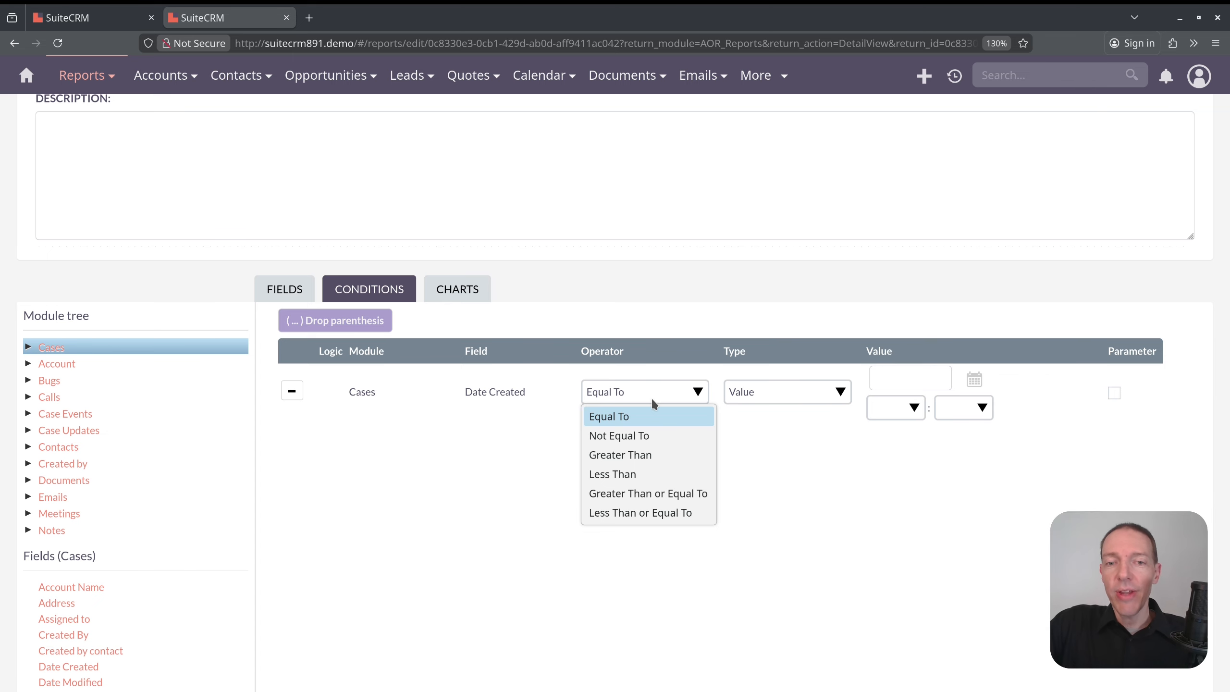
pyautogui.click(666, 513)
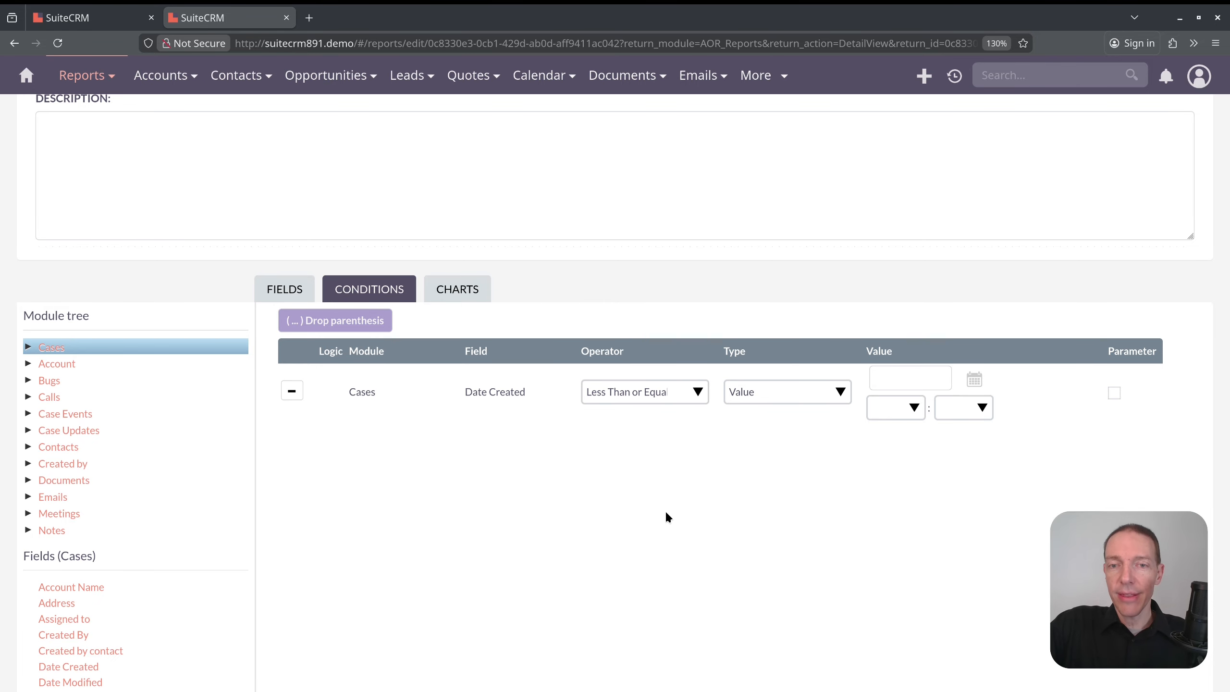
pyautogui.click(791, 392)
pyautogui.click(772, 452)
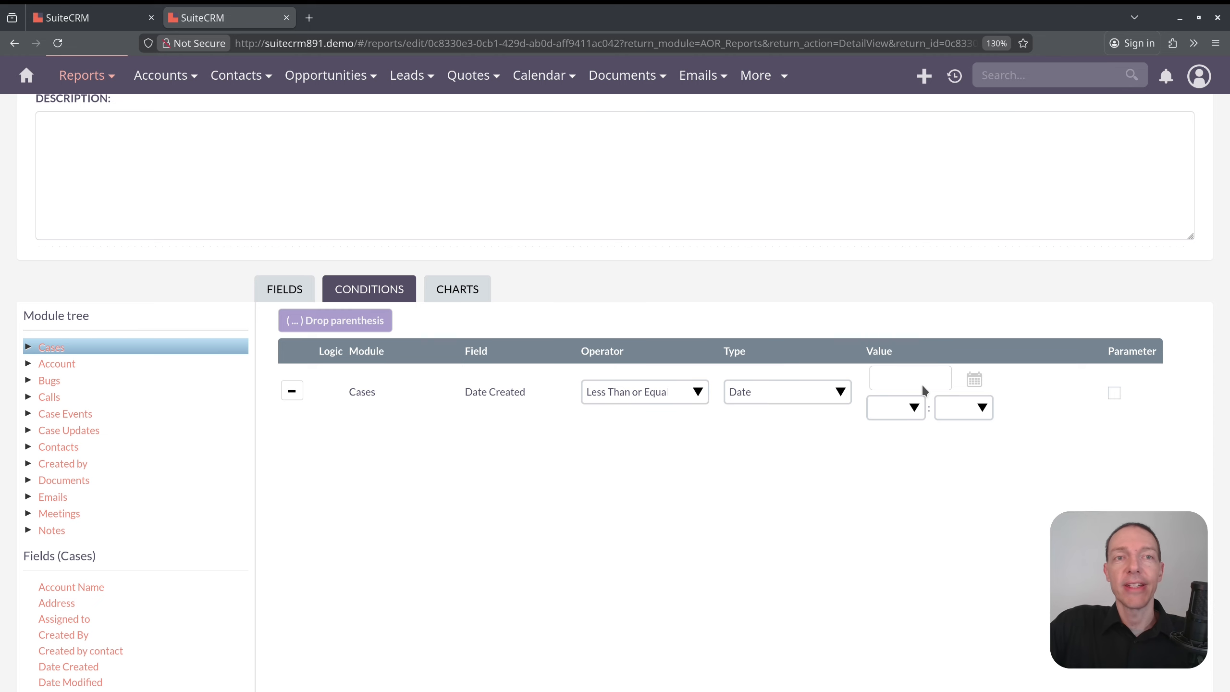
# Step: Set the Date Created condition's value to Now - 2 Months and save the report
pyautogui.click(1027, 389)
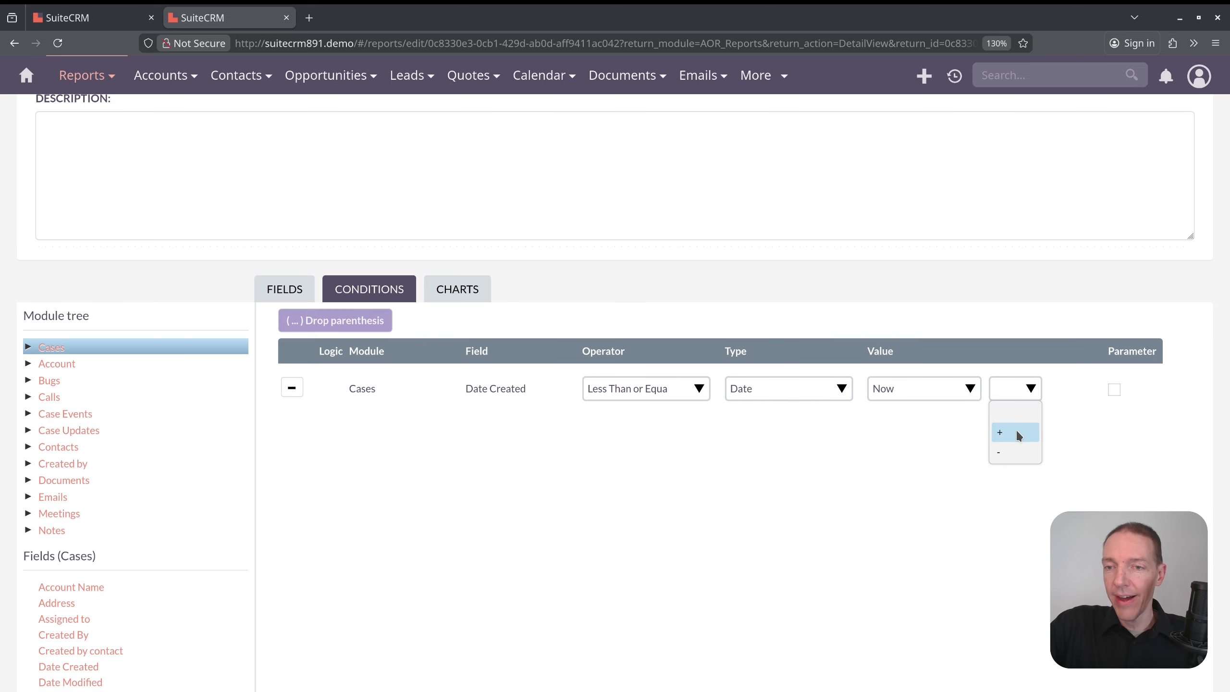
pyautogui.click(1012, 456)
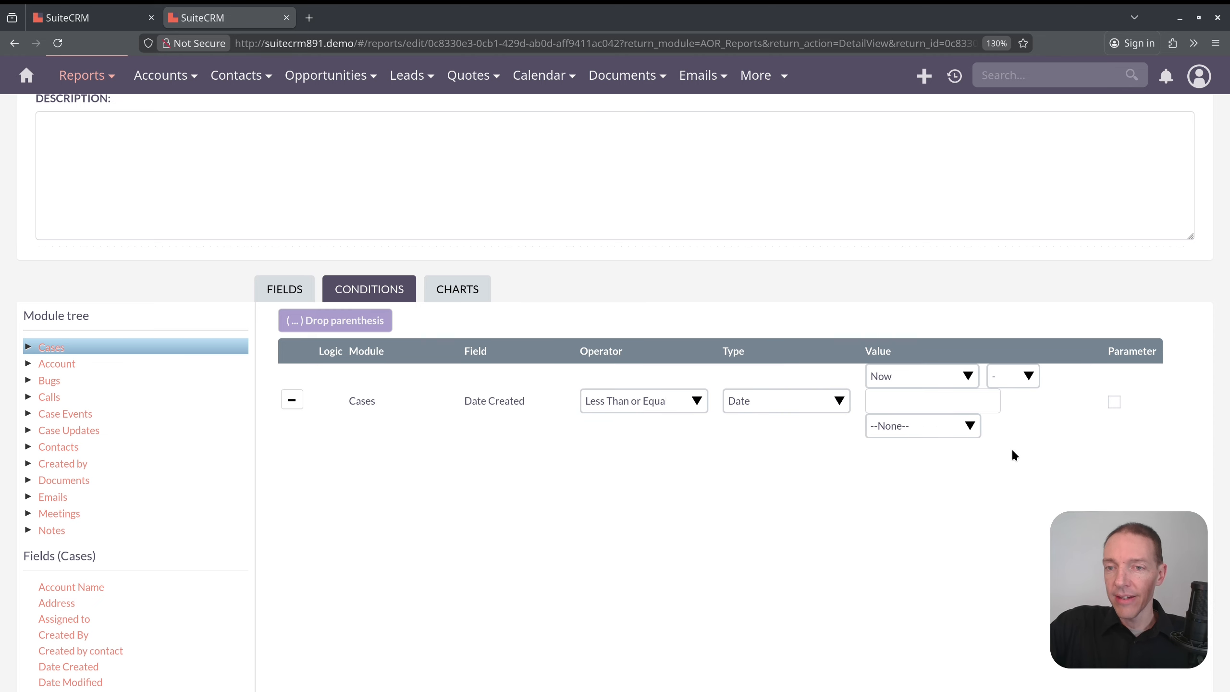
pyautogui.click(951, 403)
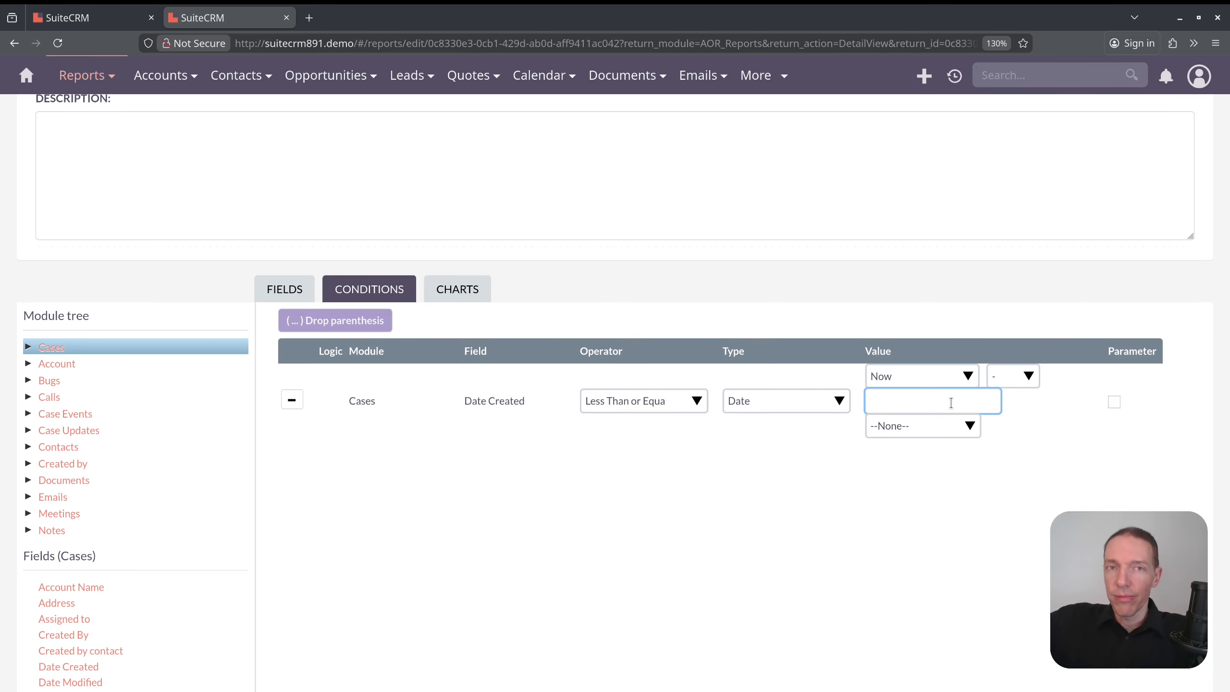
pyautogui.write('2')
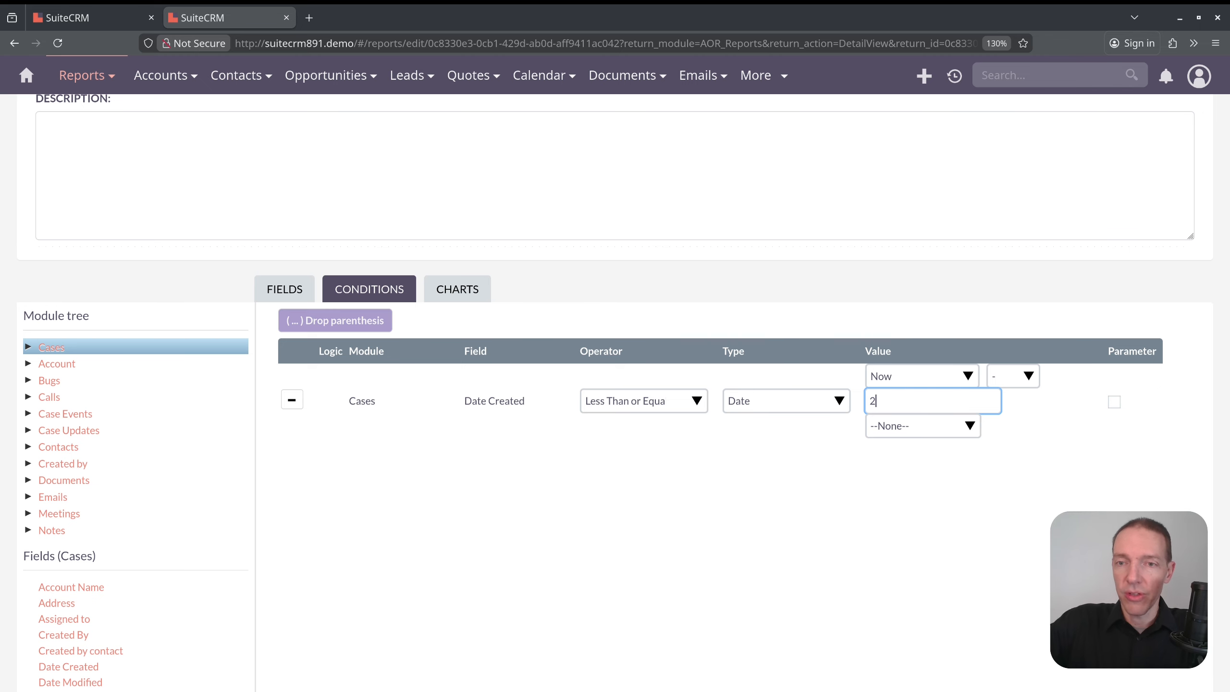
pyautogui.click(931, 426)
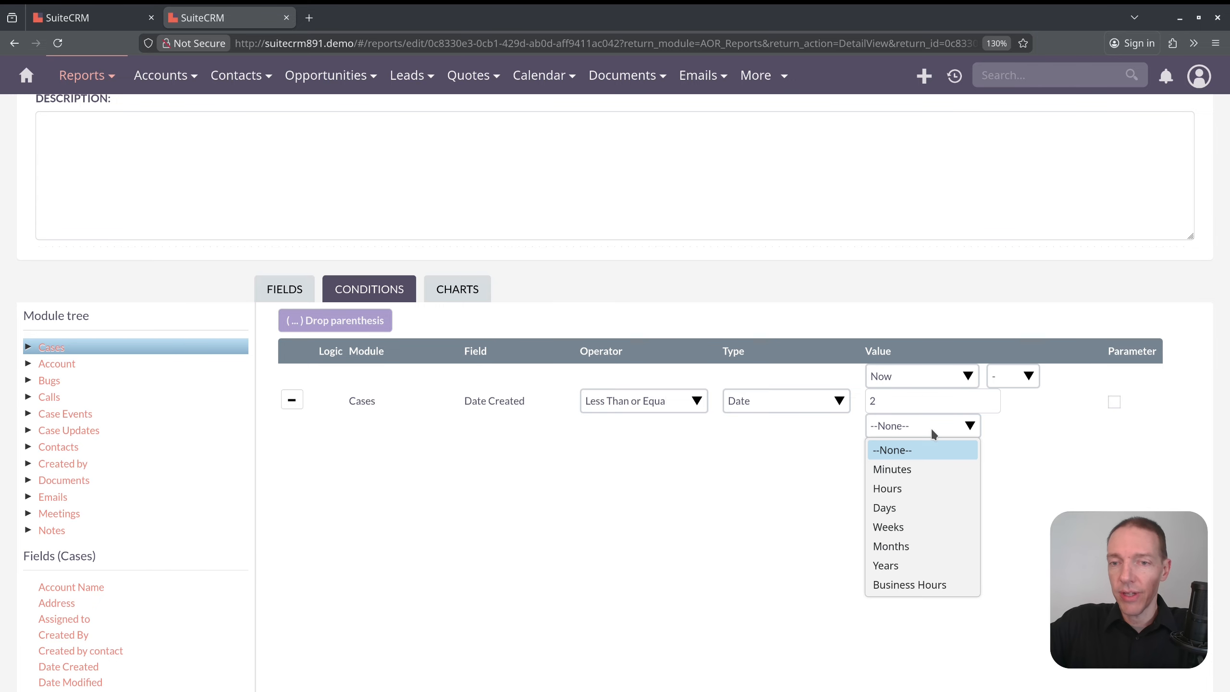
pyautogui.click(918, 546)
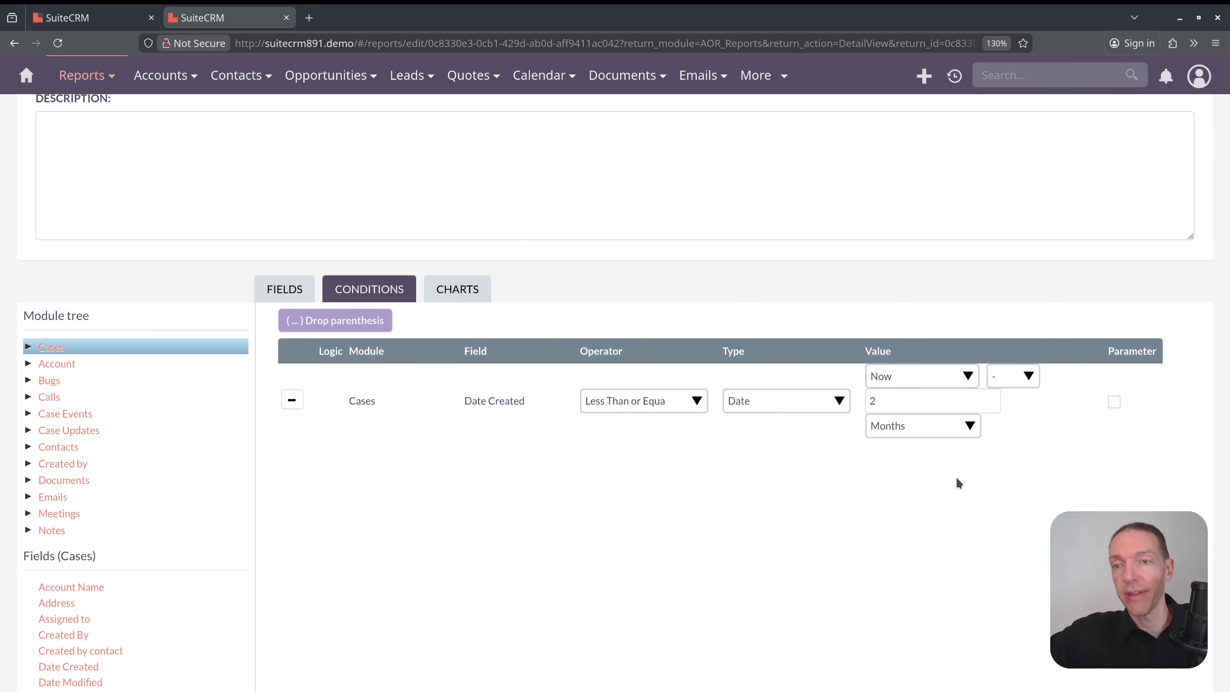
pyautogui.scroll(6, 707, 373)
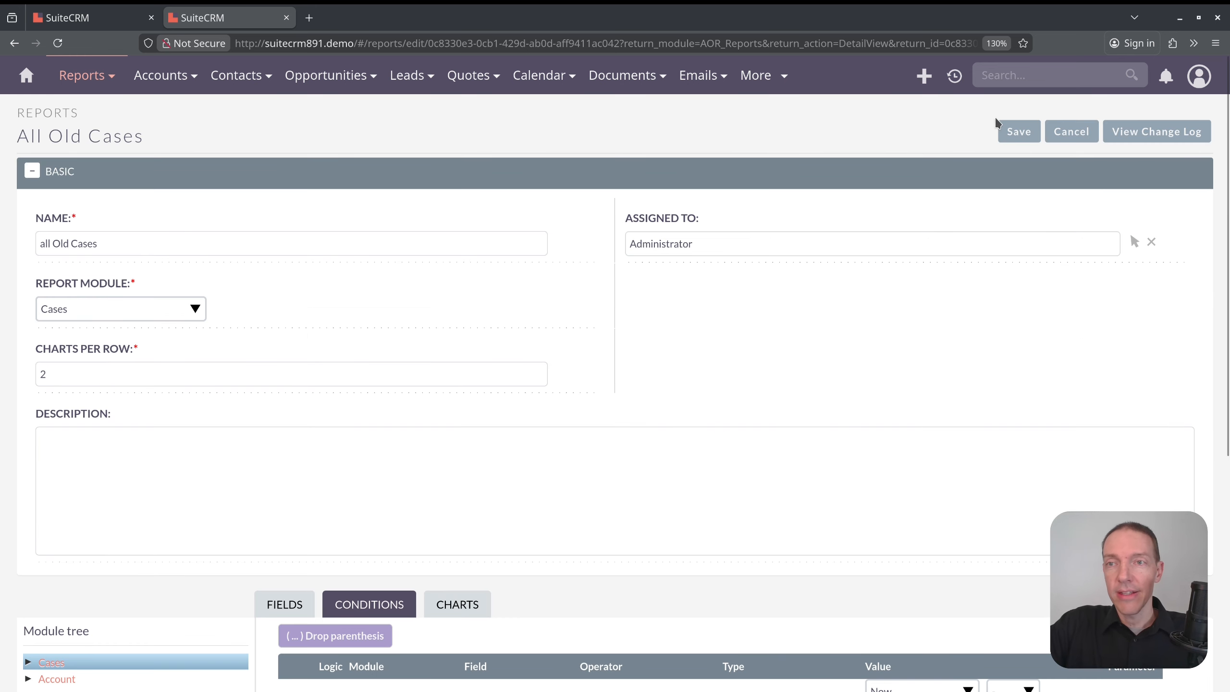
pyautogui.click(1022, 129)
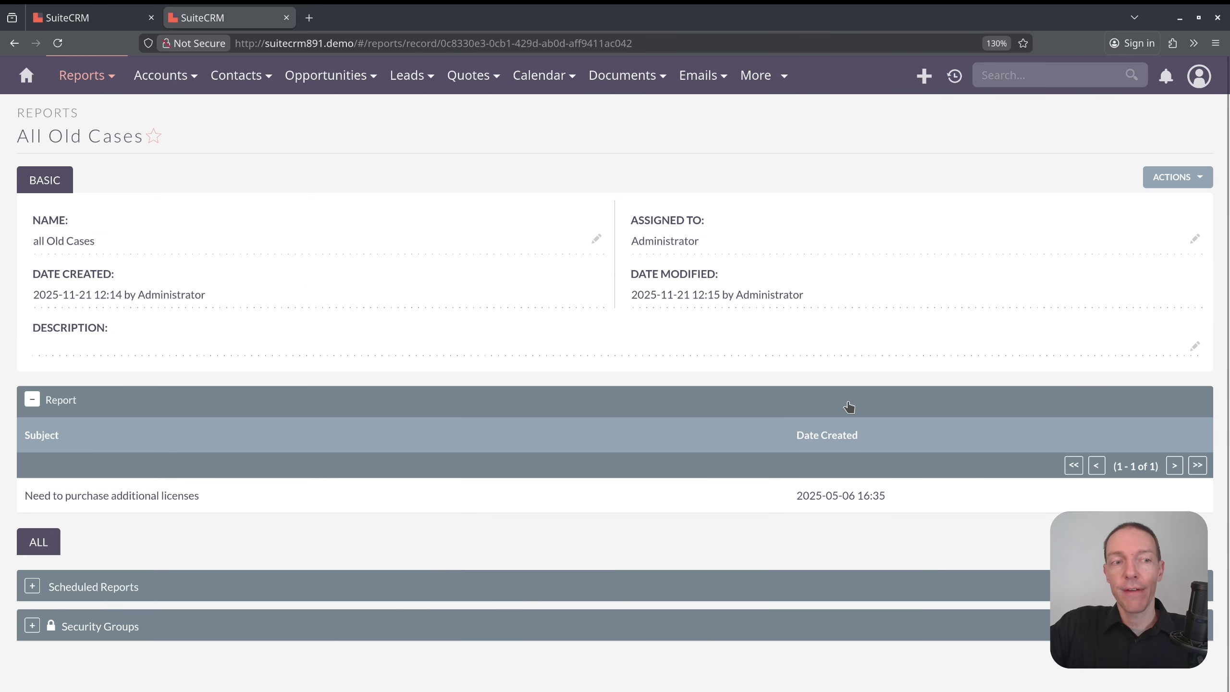
# Step: Check the creation date of the case listed in the report against the date condition
pyautogui.moveTo(886, 495); pyautogui.dragTo(798, 498)
pyautogui.click(798, 497)
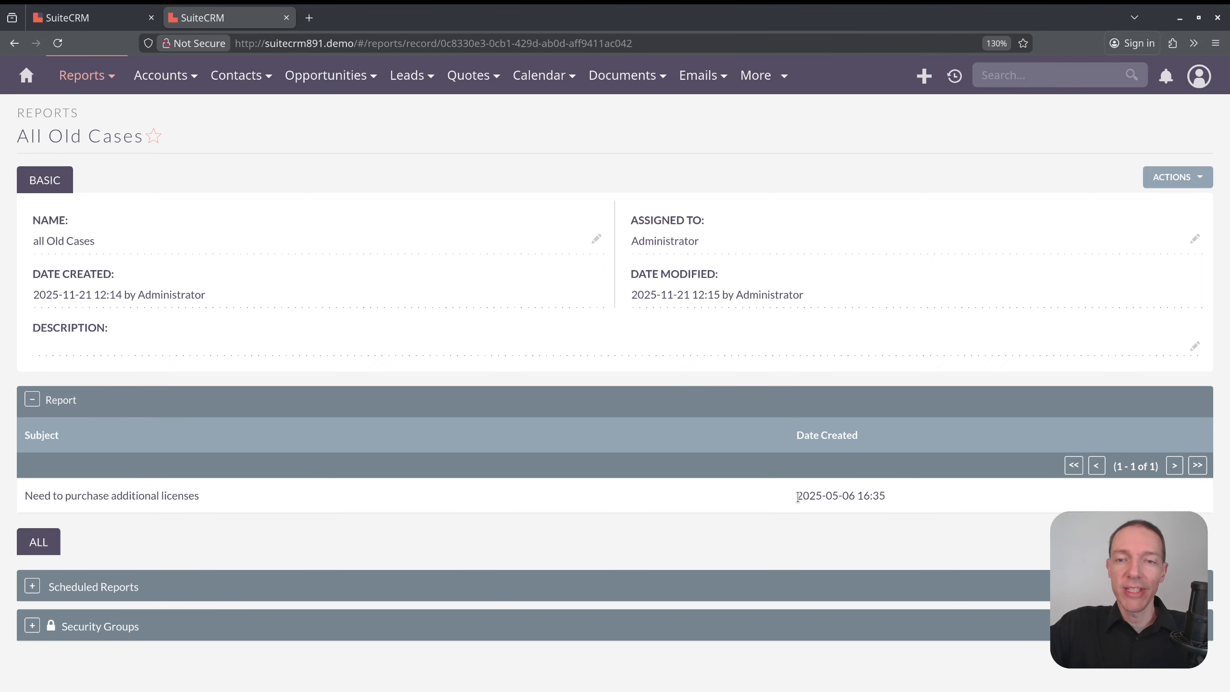
pyautogui.moveTo(798, 498); pyautogui.dragTo(888, 490)
pyautogui.click(890, 491)
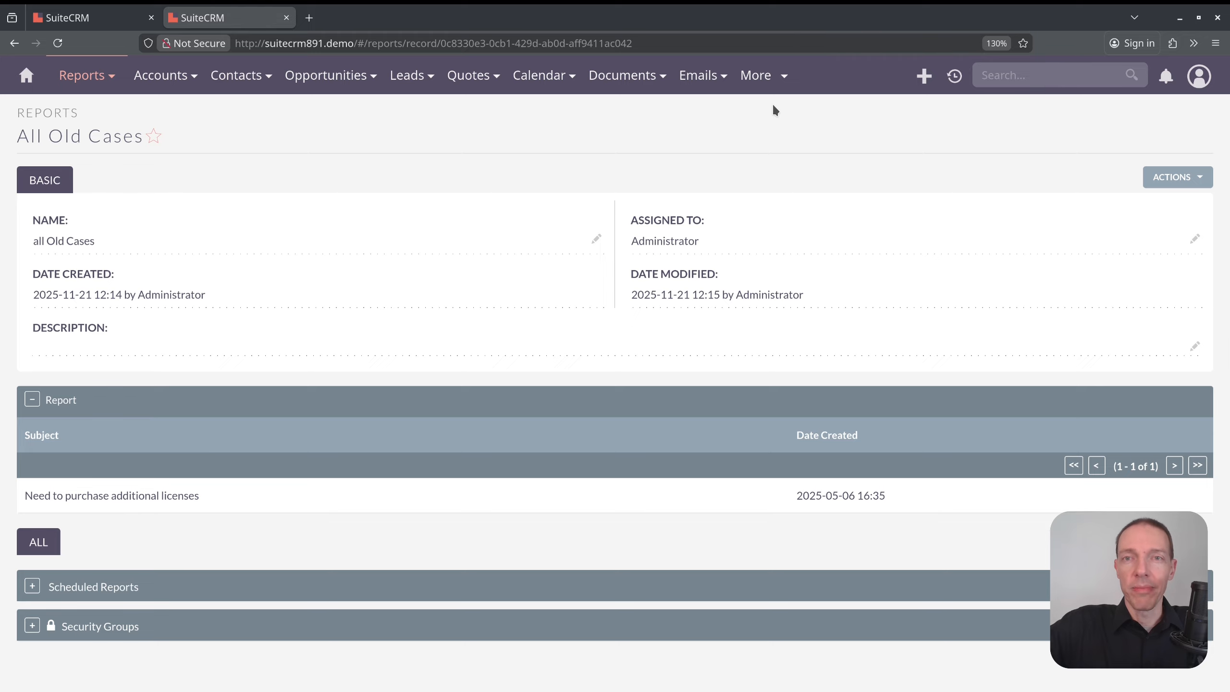
# Step: Open the administration page in a separate browser tab and start a new workflow in Workflow Manager
pyautogui.click(1198, 75)
pyautogui.middleClick(1089, 216)
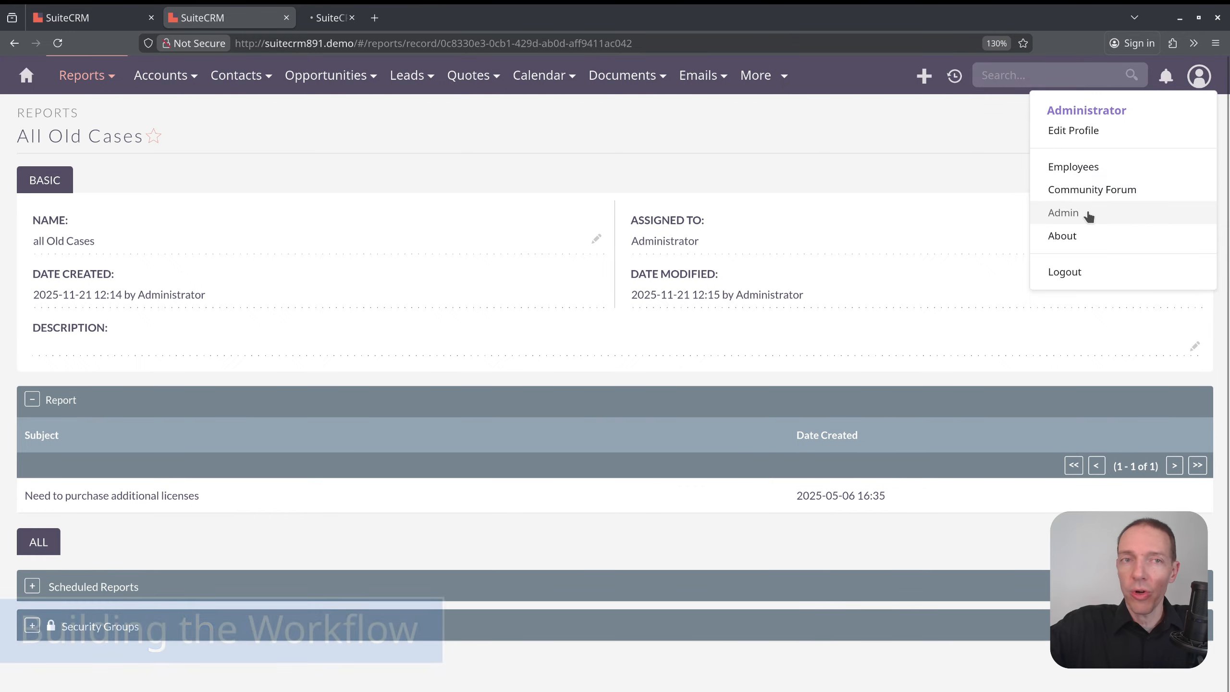
pyautogui.click(330, 17)
pyautogui.scroll(-1, 552, 349)
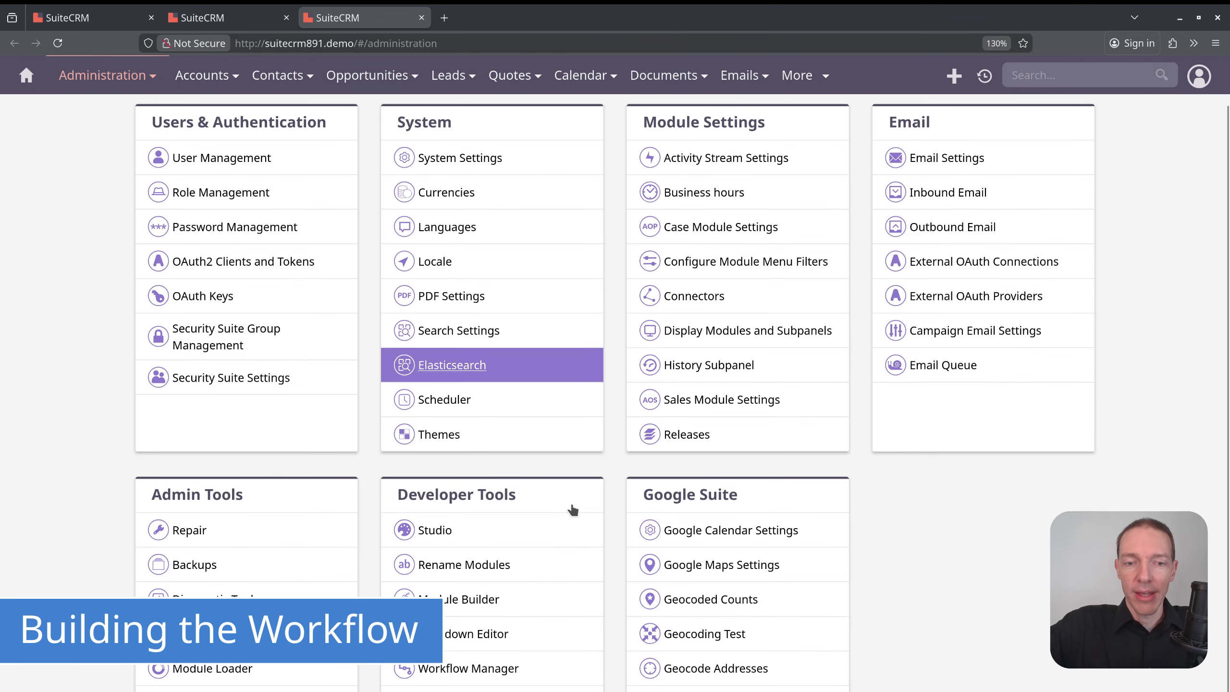
pyautogui.click(524, 669)
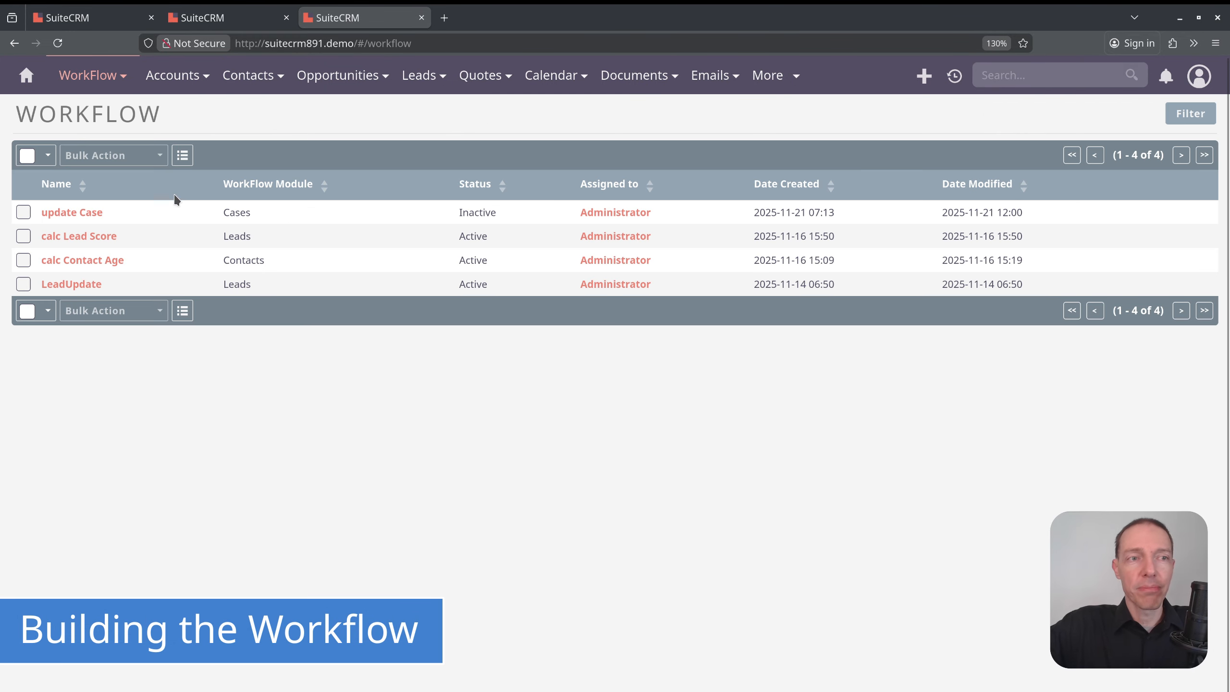
pyautogui.moveTo(91, 75)
pyautogui.click(107, 112)
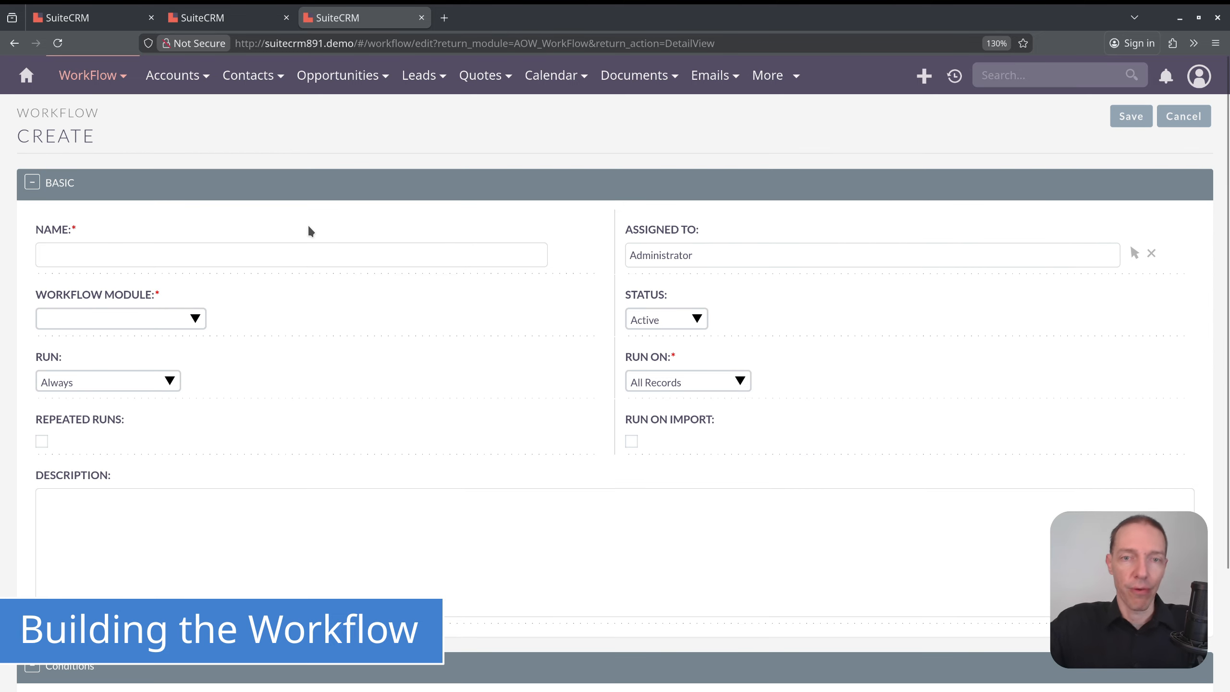
# Step: Name the workflow "inform about Stale Cases" and set its workflow module to Cases
pyautogui.click(421, 253)
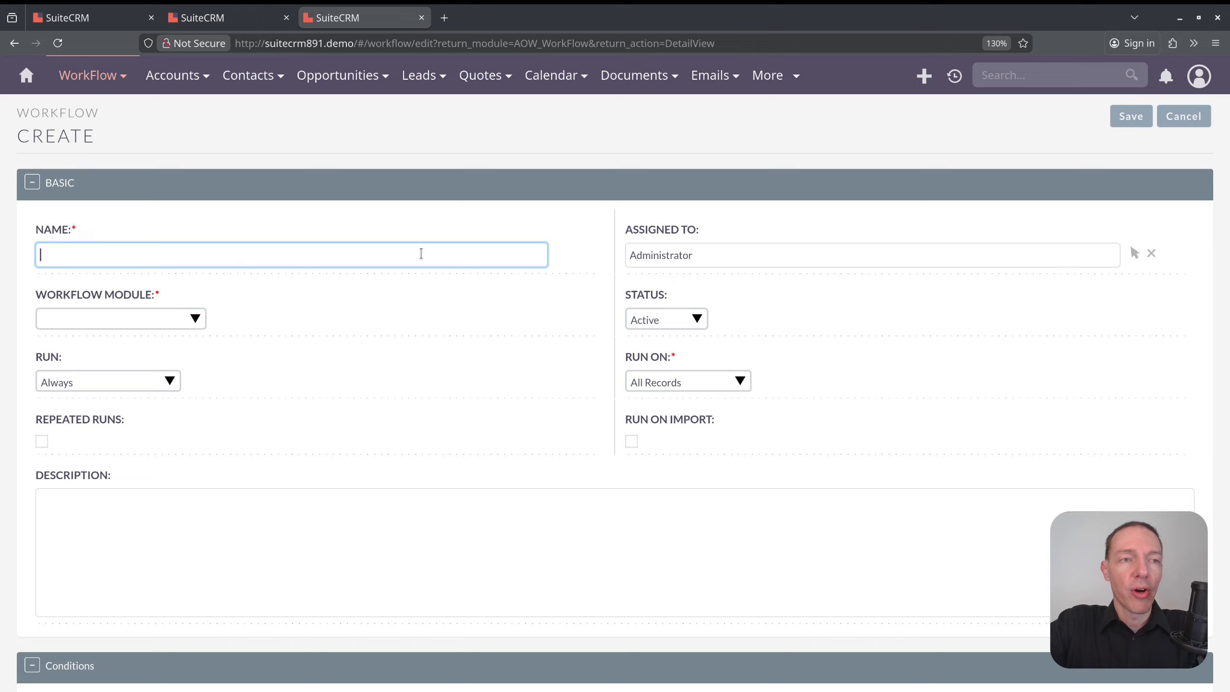
pyautogui.write('inform about Stale ')
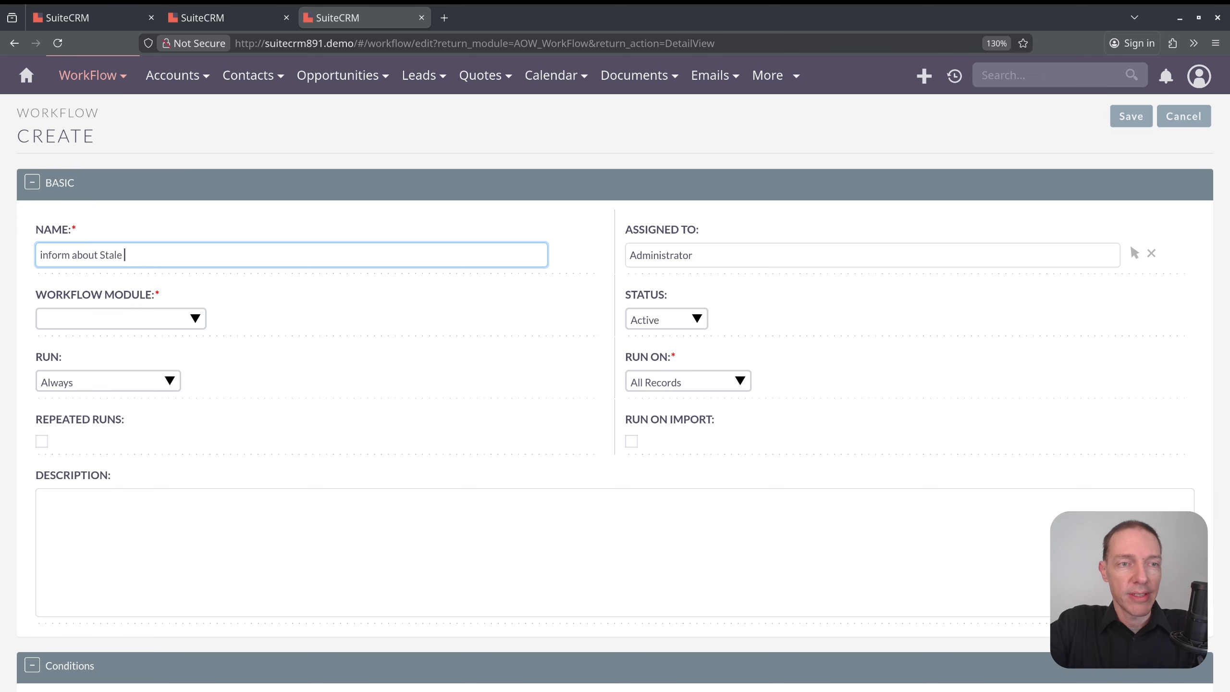
pyautogui.write('Cases')
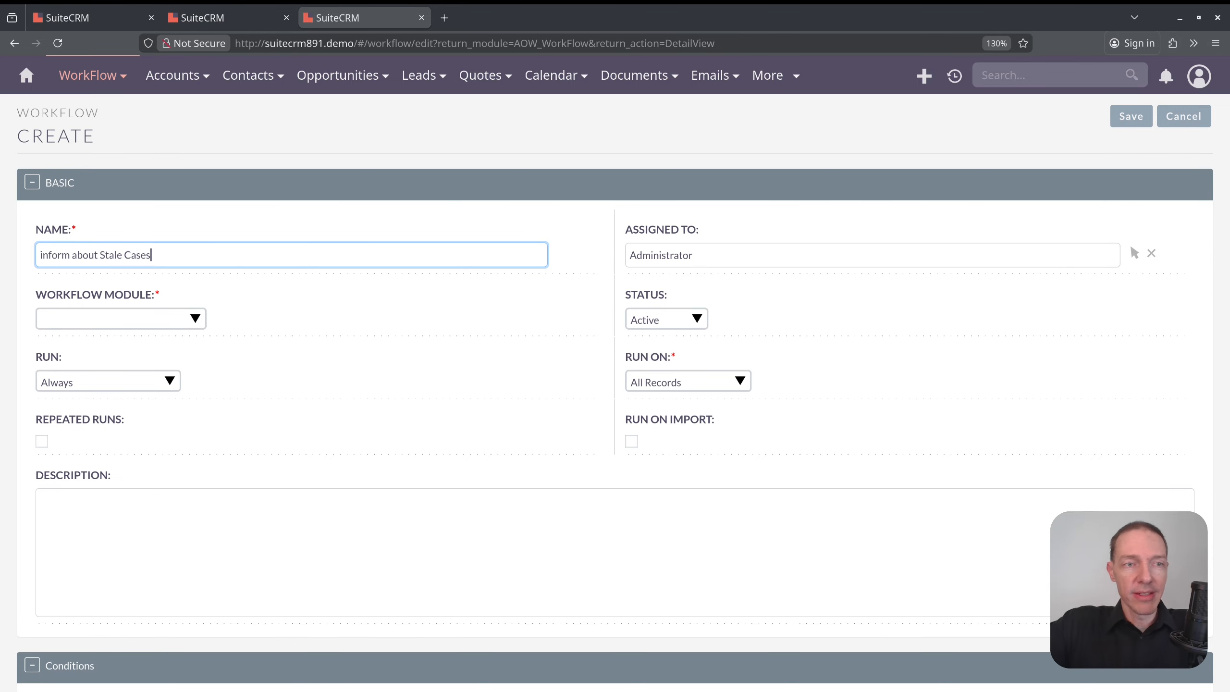
pyautogui.scroll(-2, 451, 267)
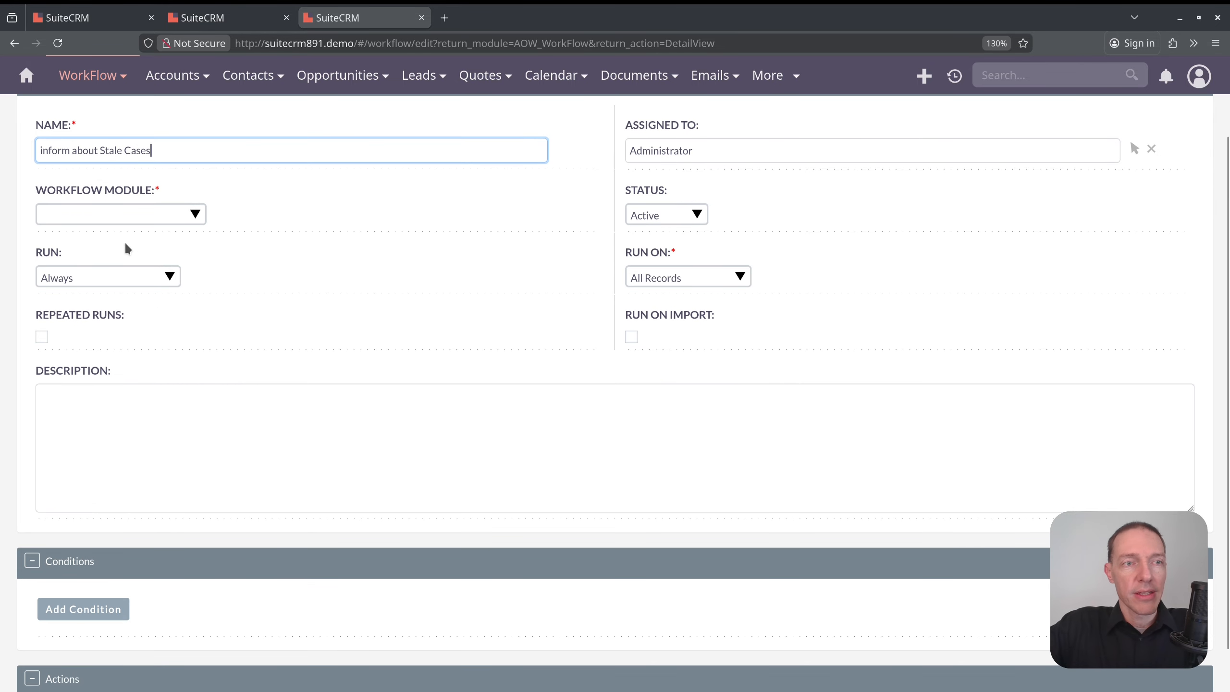
pyautogui.click(134, 214)
pyautogui.write('cas')
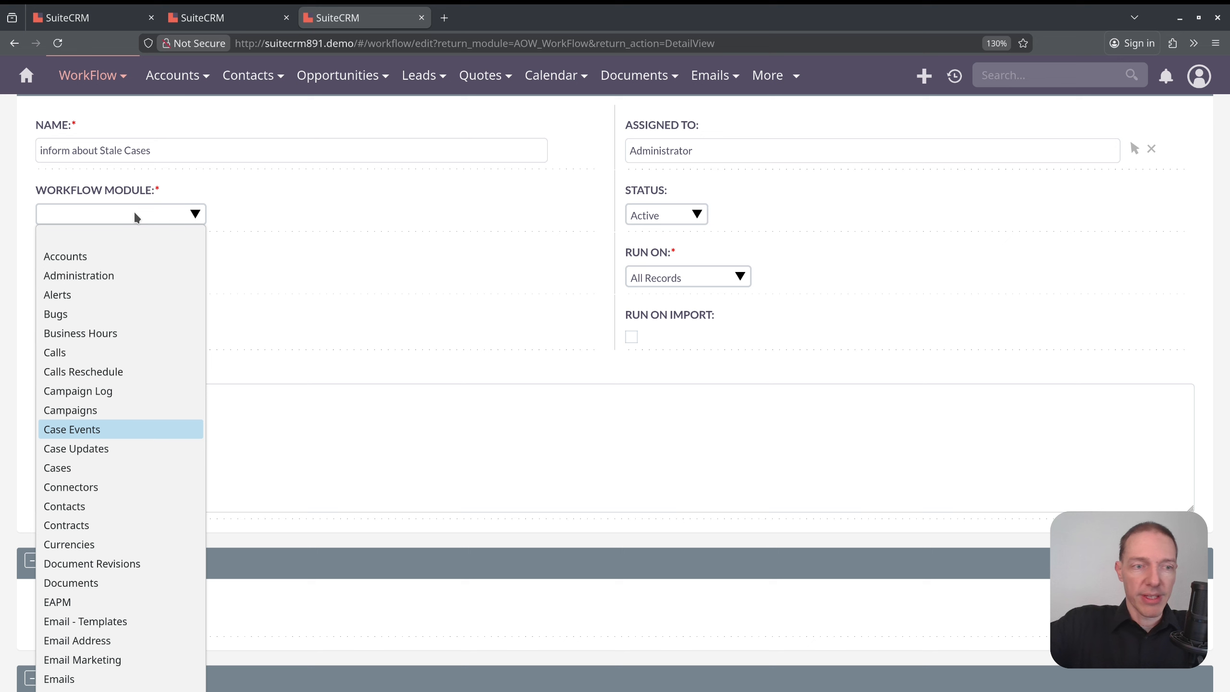
pyautogui.click(81, 466)
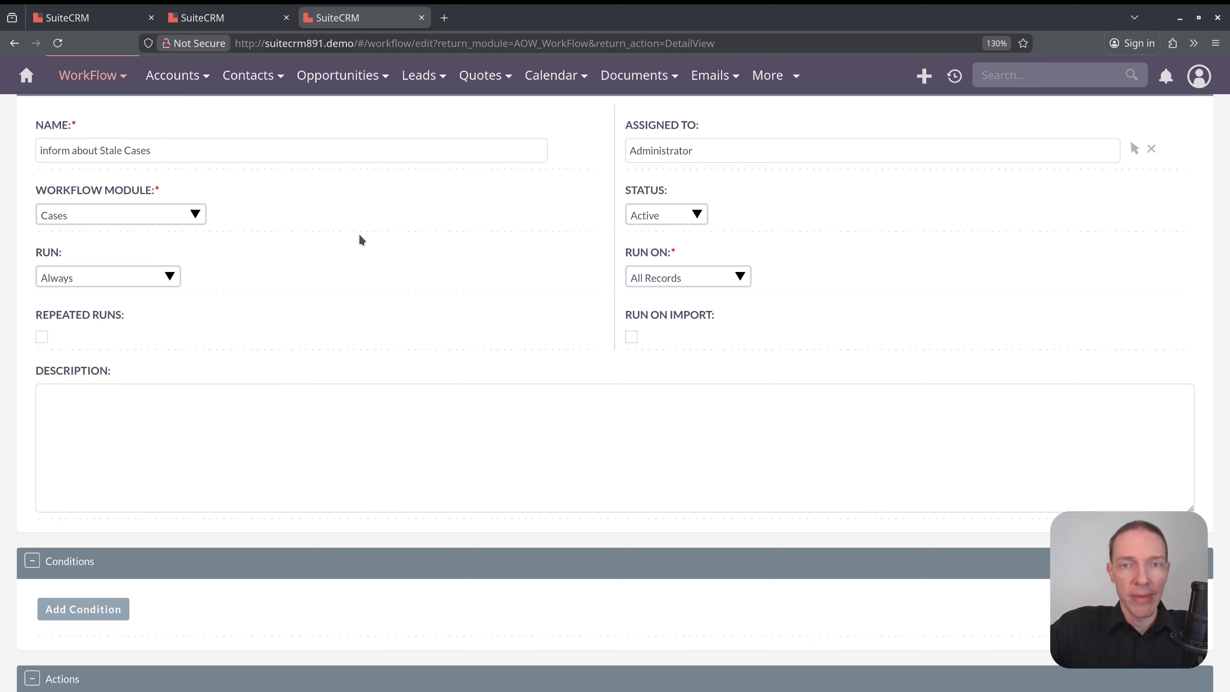
# Step: Set the workflow to run Only In The Scheduler and review the Run On and Repeated Runs settings
pyautogui.click(89, 278)
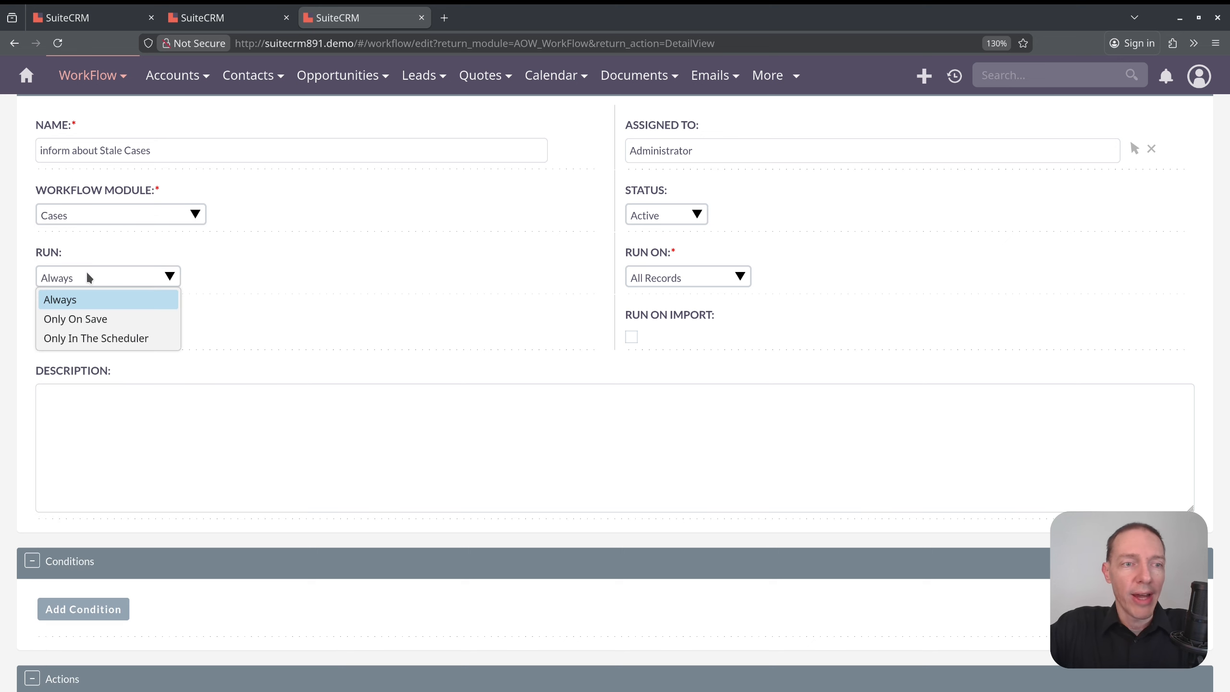
pyautogui.click(135, 338)
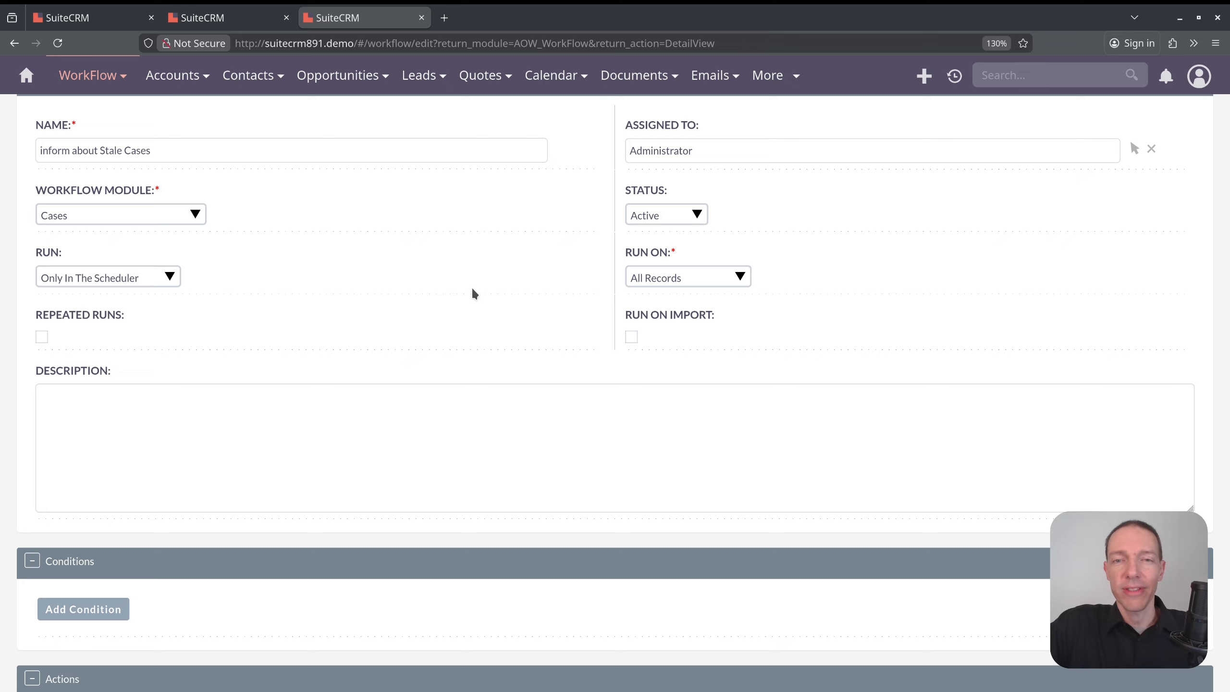
pyautogui.click(665, 276)
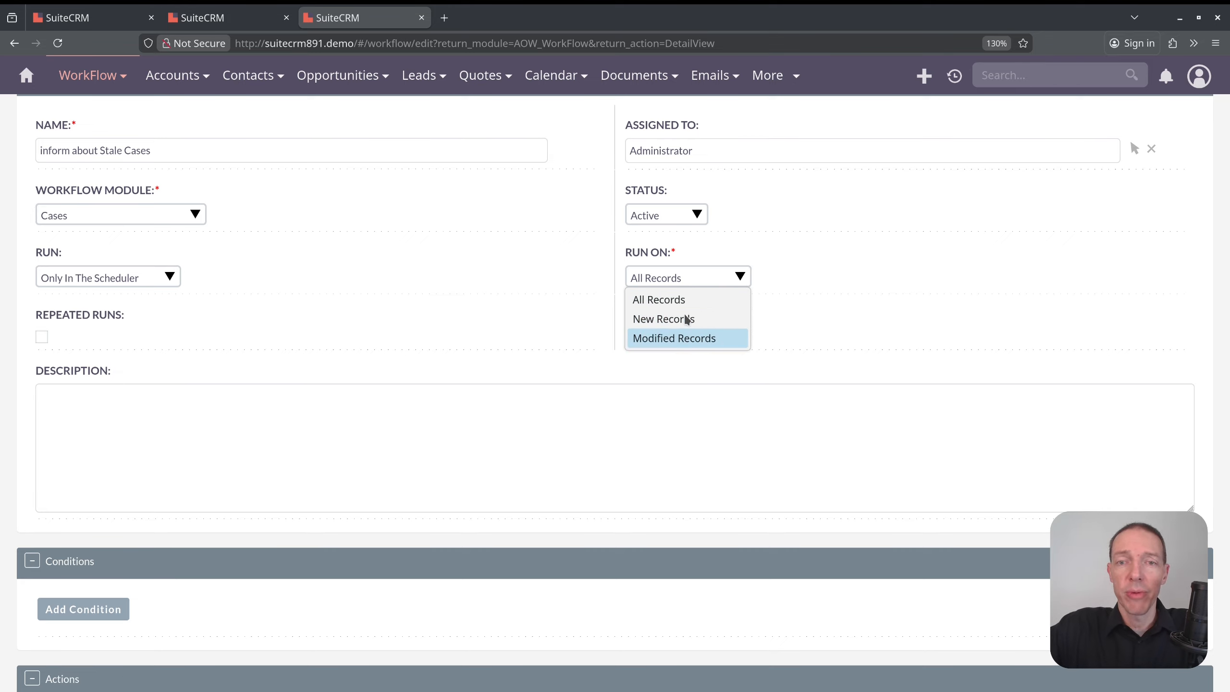
pyautogui.click(770, 303)
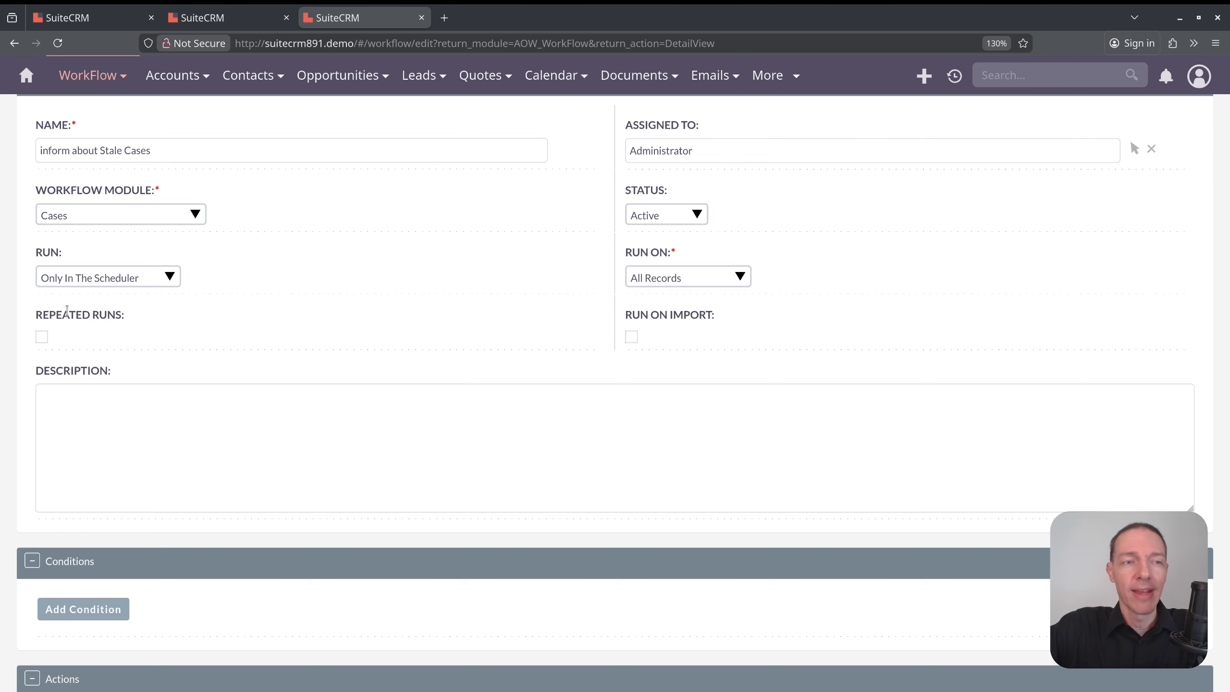
pyautogui.moveTo(34, 316); pyautogui.dragTo(141, 319)
pyautogui.click(142, 318)
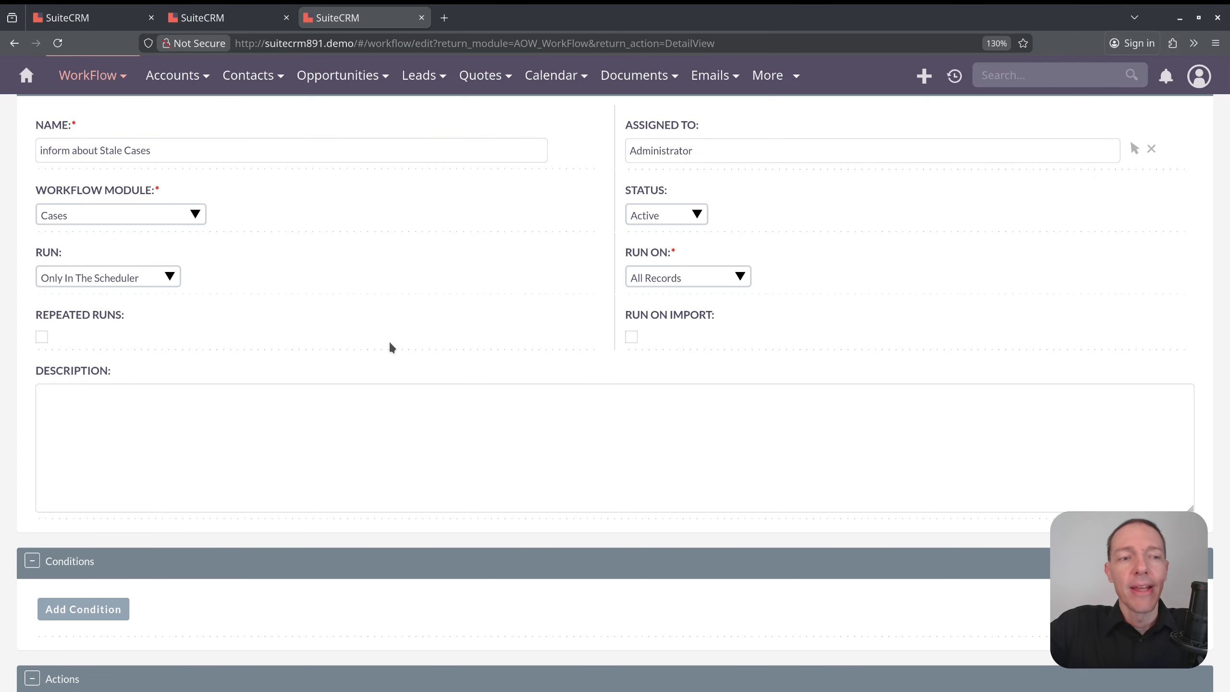
# Step: Add a workflow condition on the Date Created field of Cases with the operator Less Than or Equal To
pyautogui.scroll(-3, 383, 342)
pyautogui.click(123, 455)
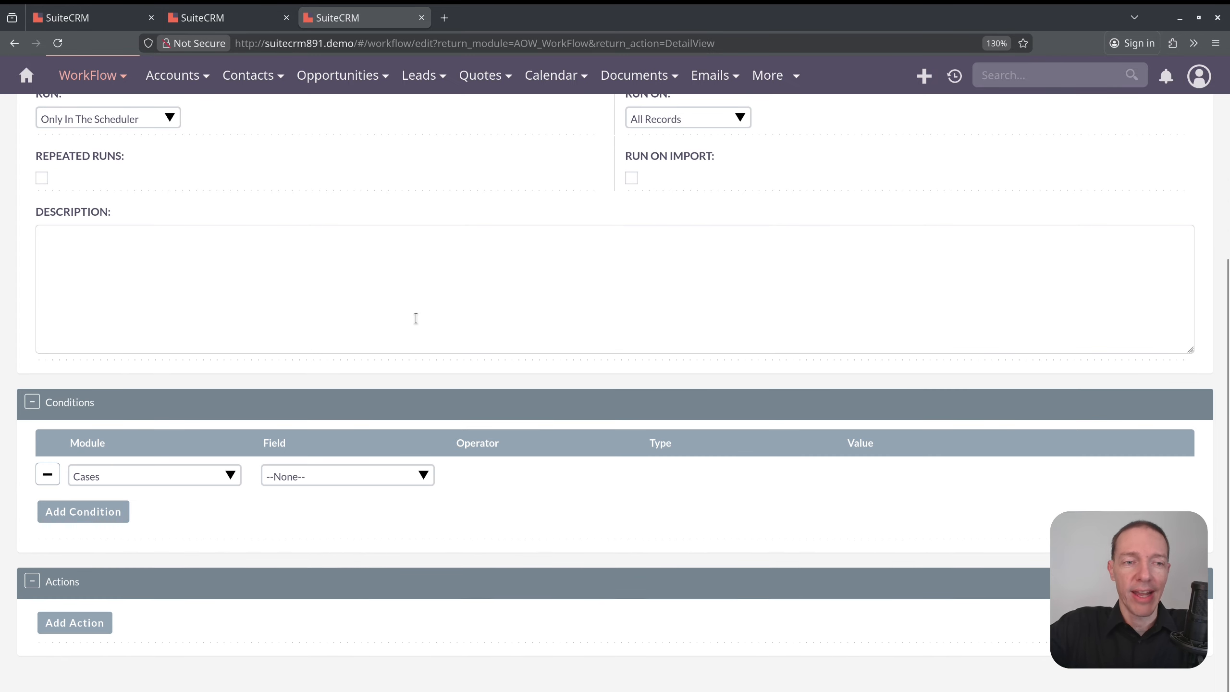
pyautogui.click(332, 473)
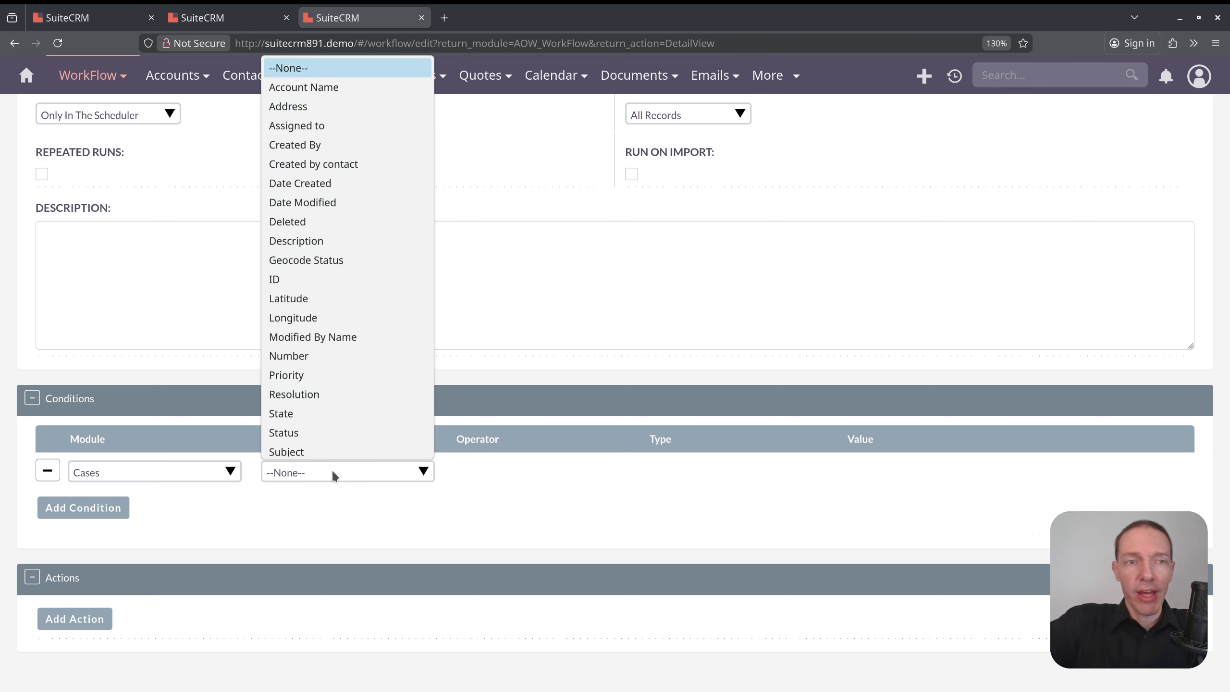
pyautogui.click(342, 180)
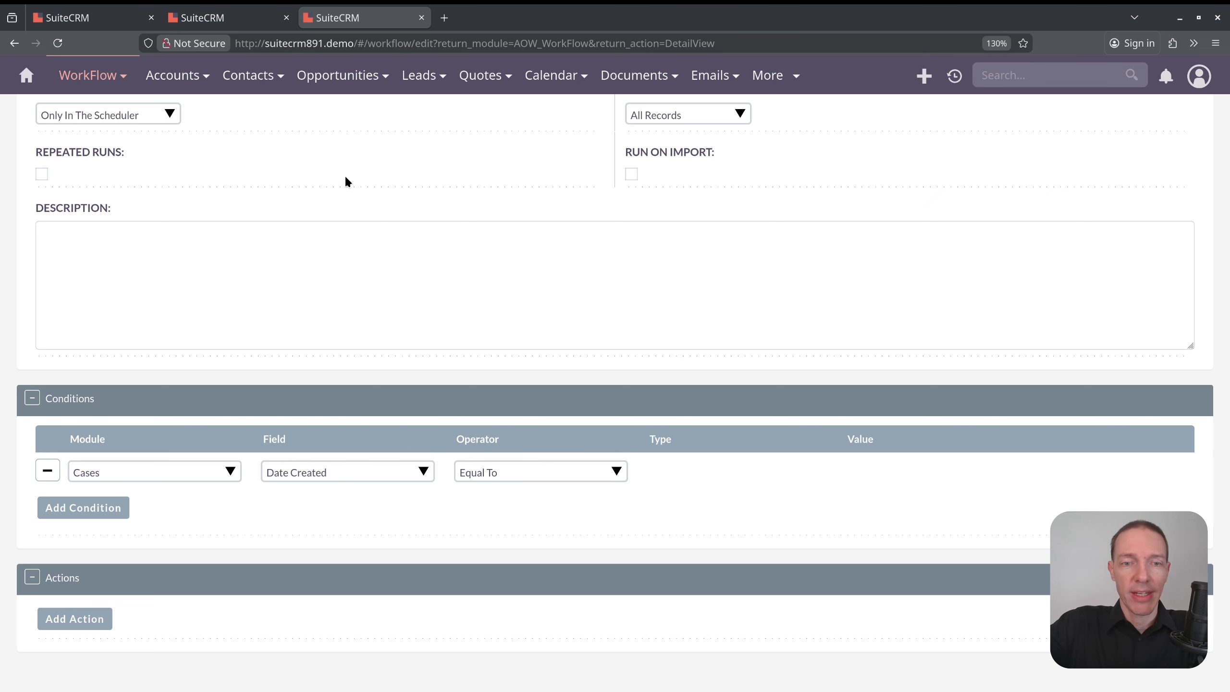
pyautogui.click(509, 482)
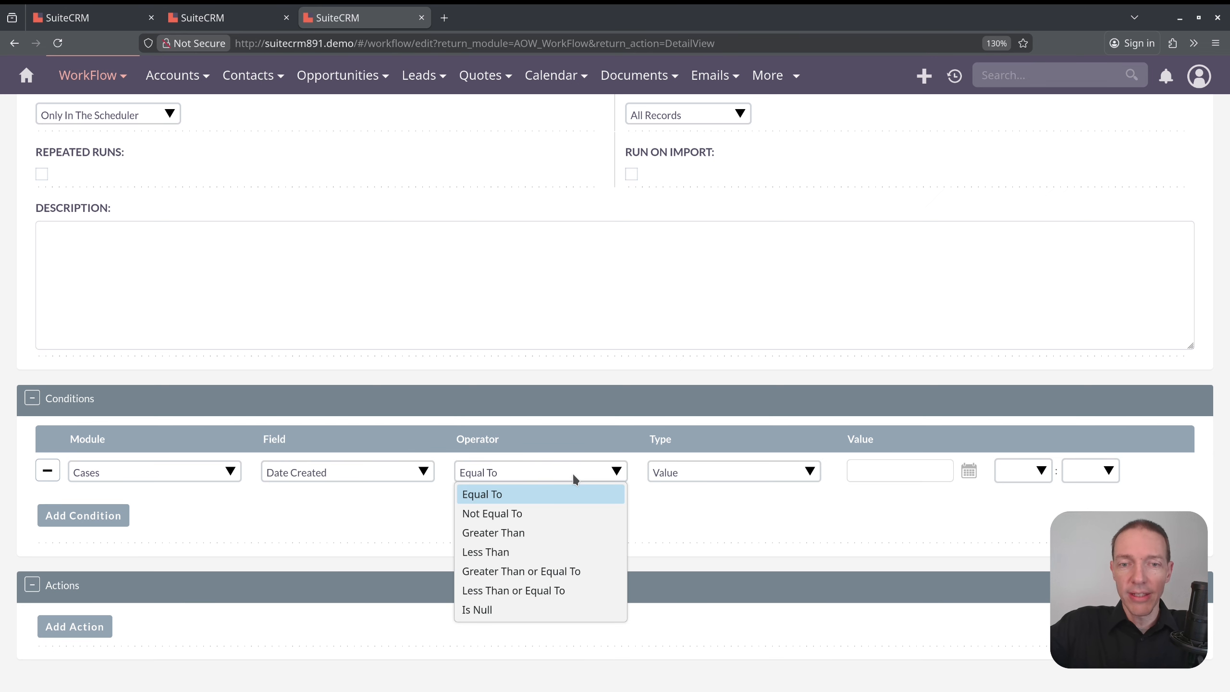
pyautogui.click(573, 590)
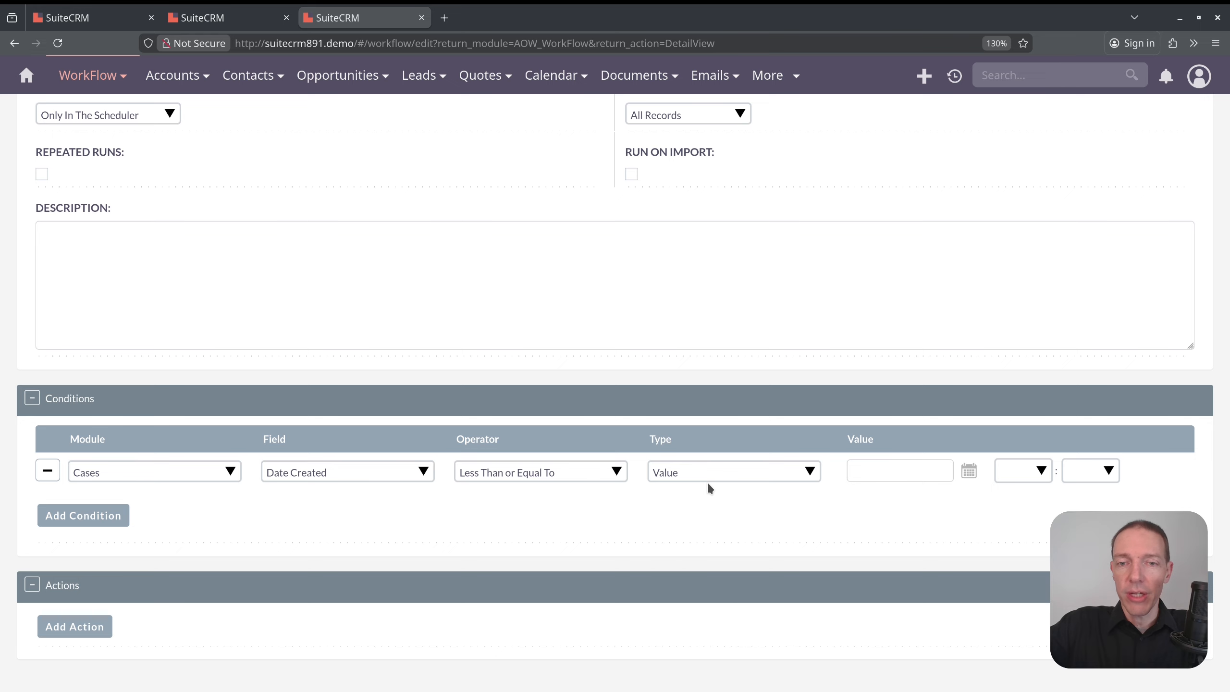
# Step: Set the Date Created condition's type to Date and its value to Now minus 2 Months
pyautogui.click(719, 469)
pyautogui.click(707, 551)
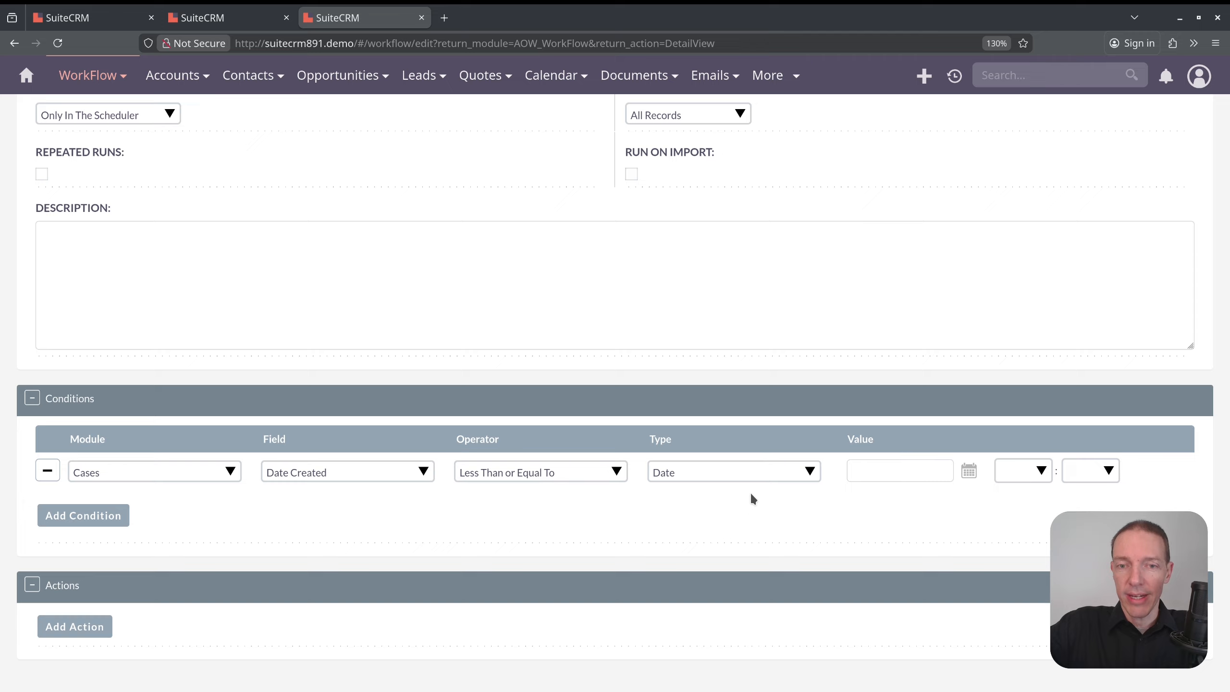
pyautogui.click(912, 465)
pyautogui.click(911, 465)
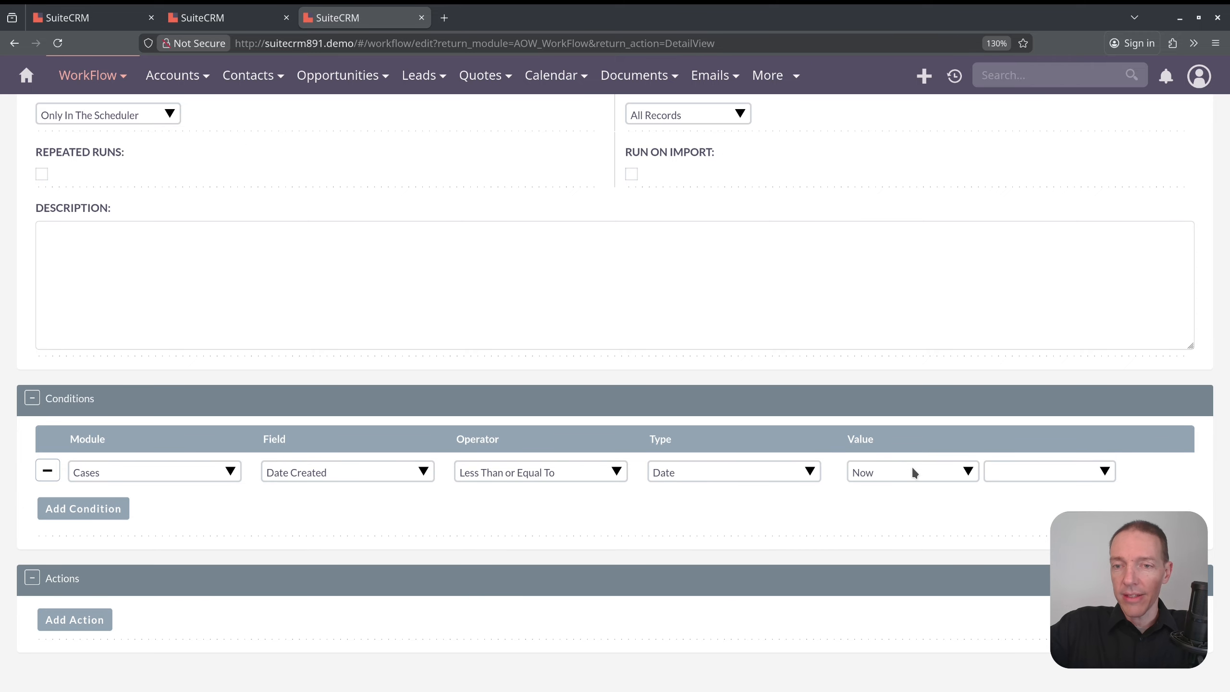
pyautogui.click(995, 470)
pyautogui.click(992, 531)
pyautogui.click(944, 504)
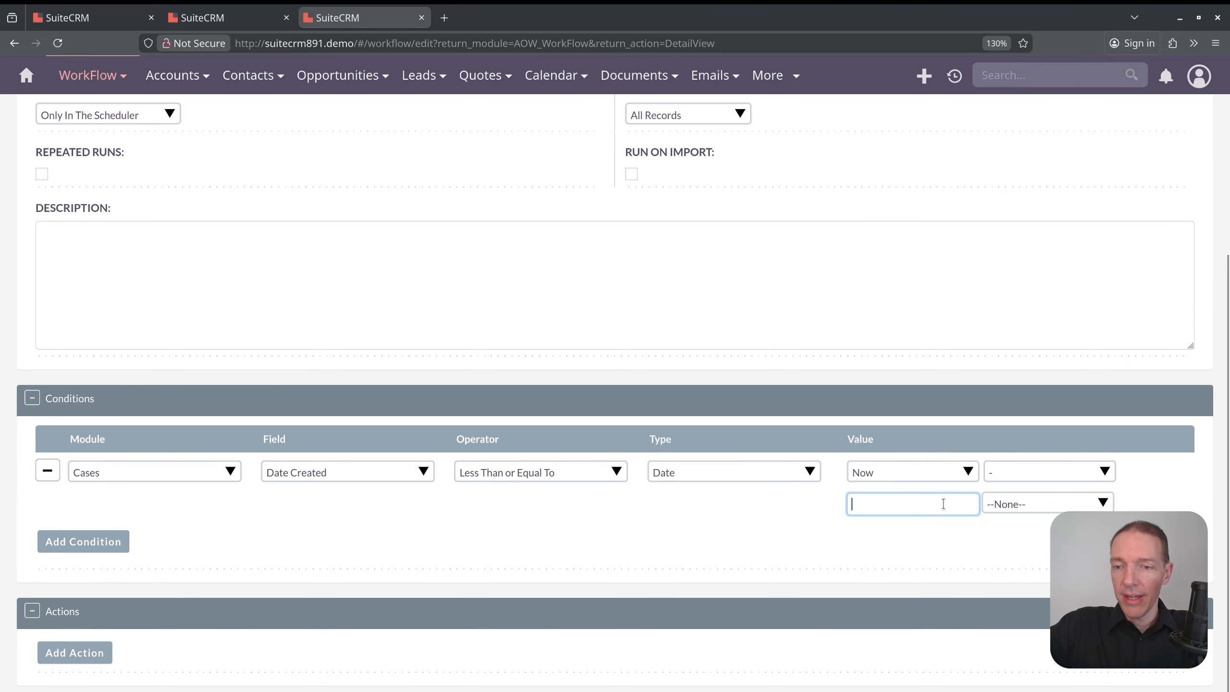
pyautogui.write('2')
pyautogui.click(1028, 502)
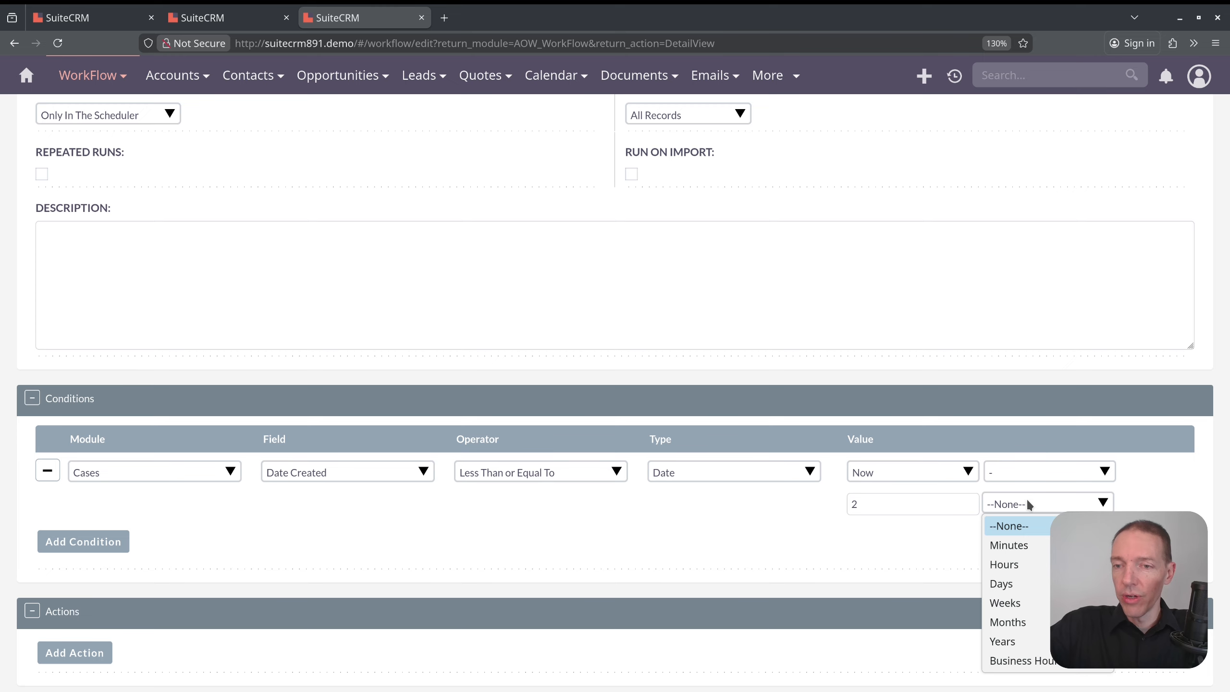
pyautogui.click(1015, 623)
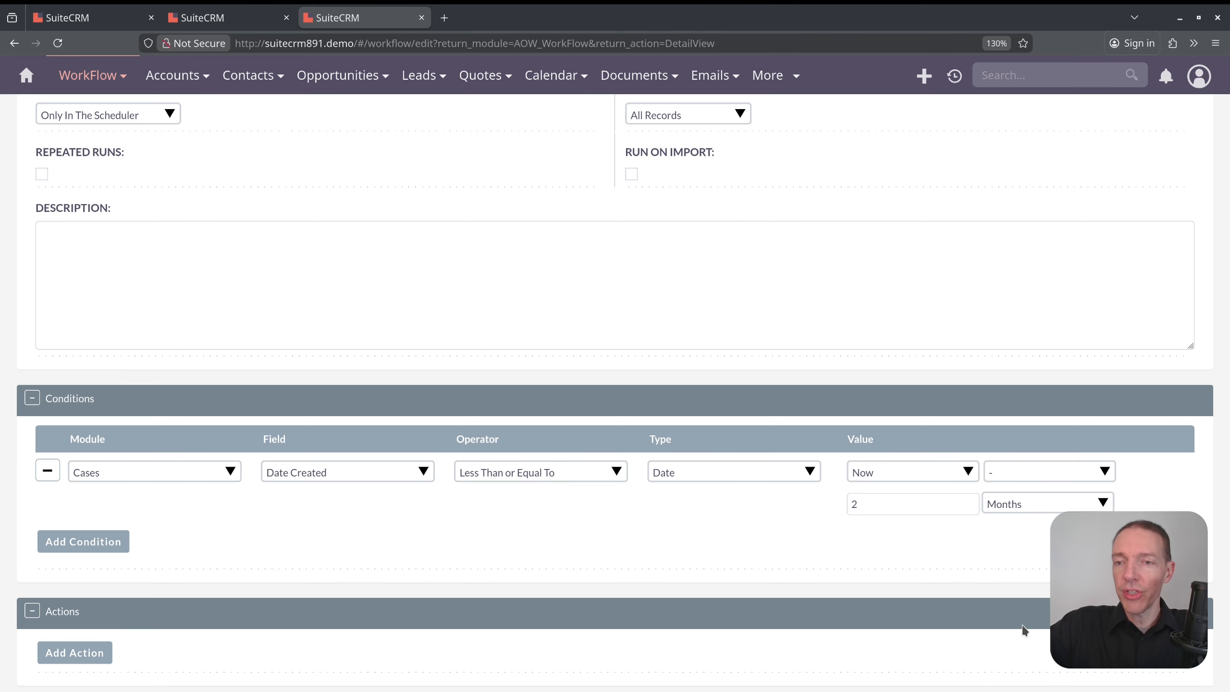
# Step: Add a first workflow action of the type Modify Record for the Cases record type
pyautogui.scroll(-1, 825, 495)
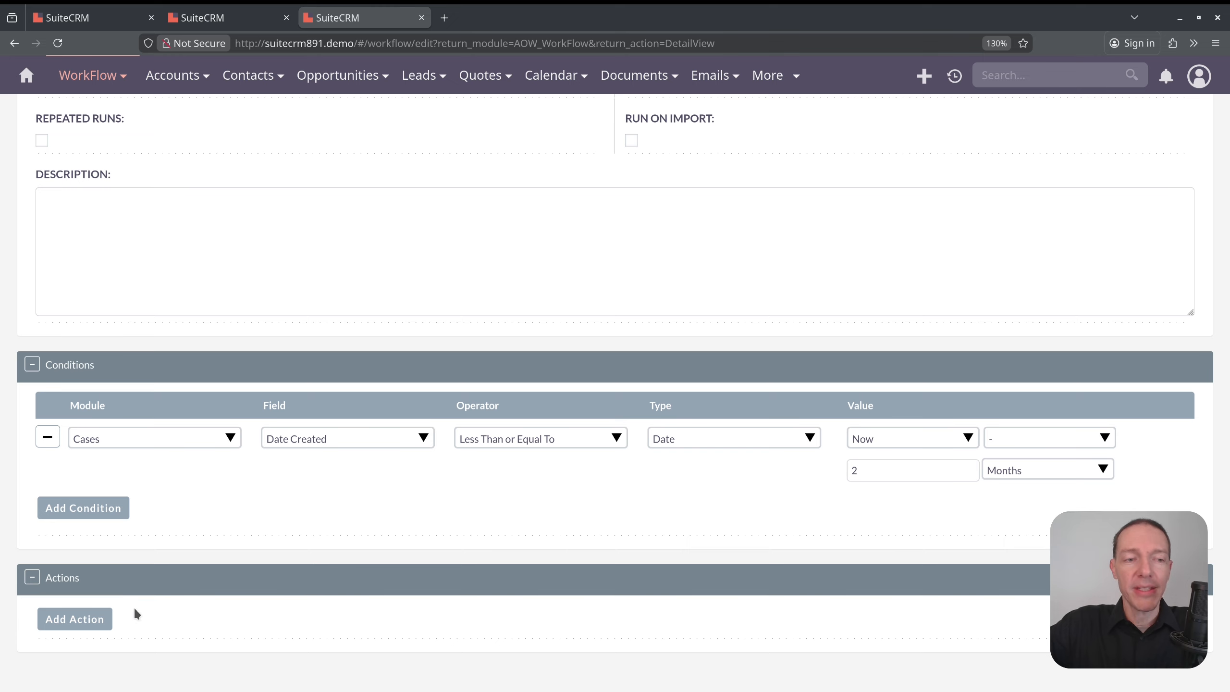
pyautogui.click(73, 620)
pyautogui.scroll(-2, 308, 519)
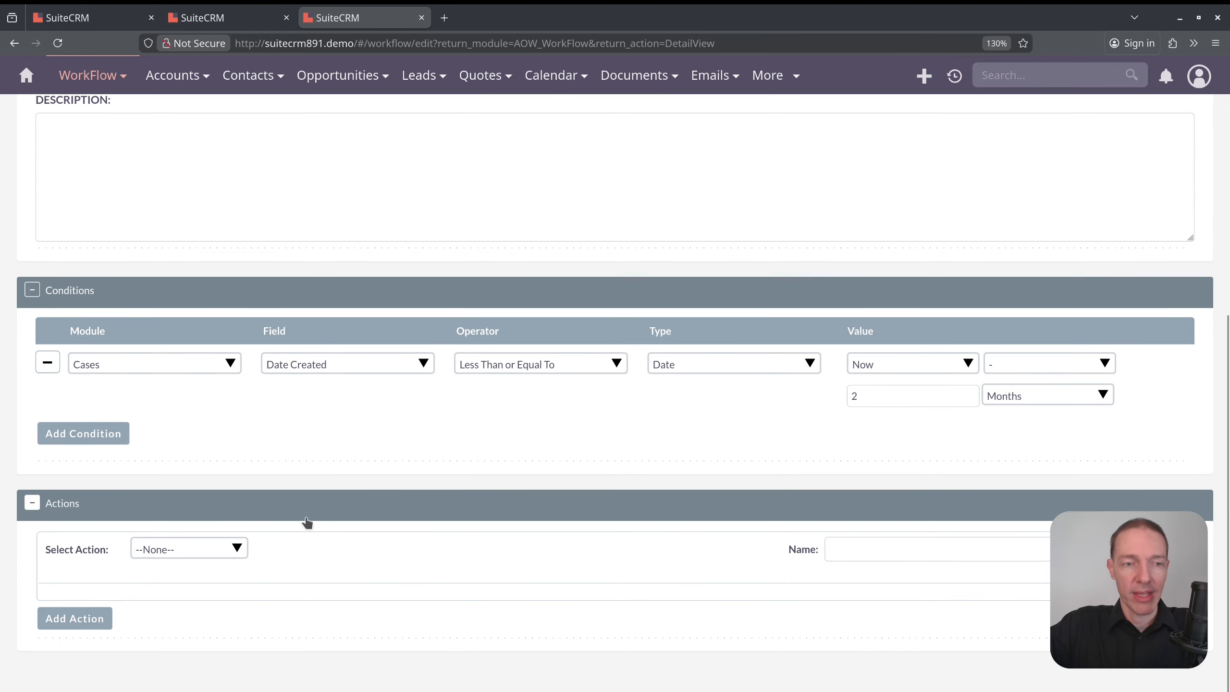
pyautogui.click(211, 545)
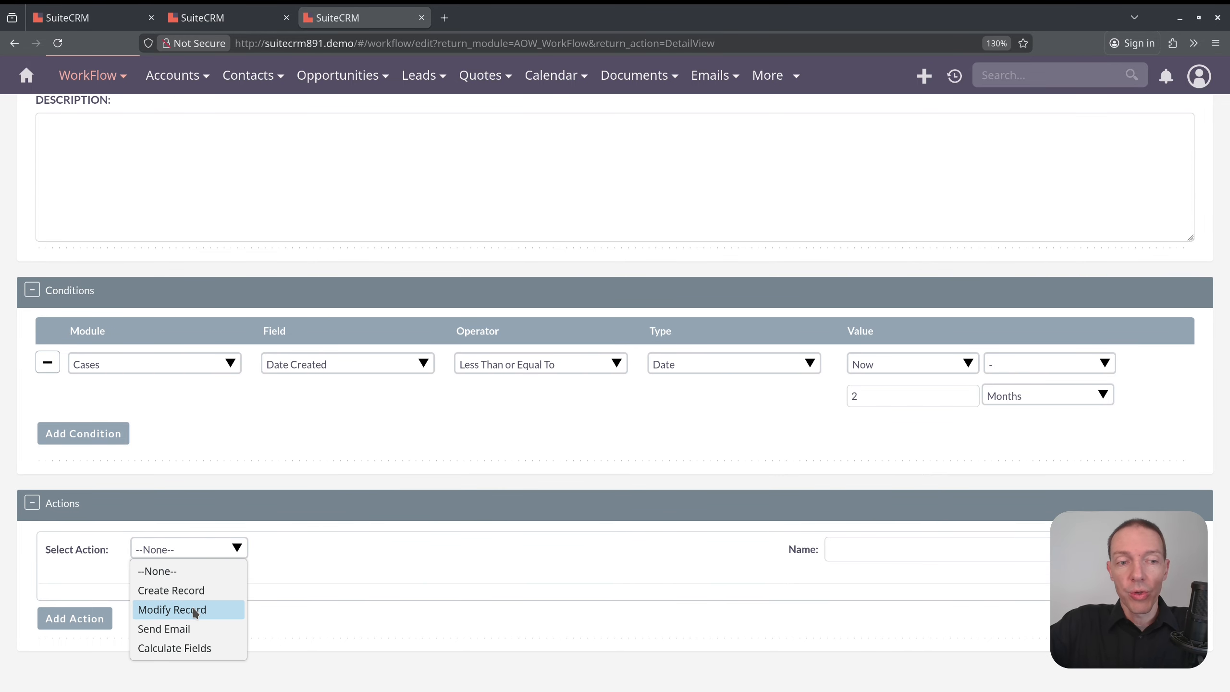
pyautogui.click(212, 610)
pyautogui.scroll(-3, 307, 468)
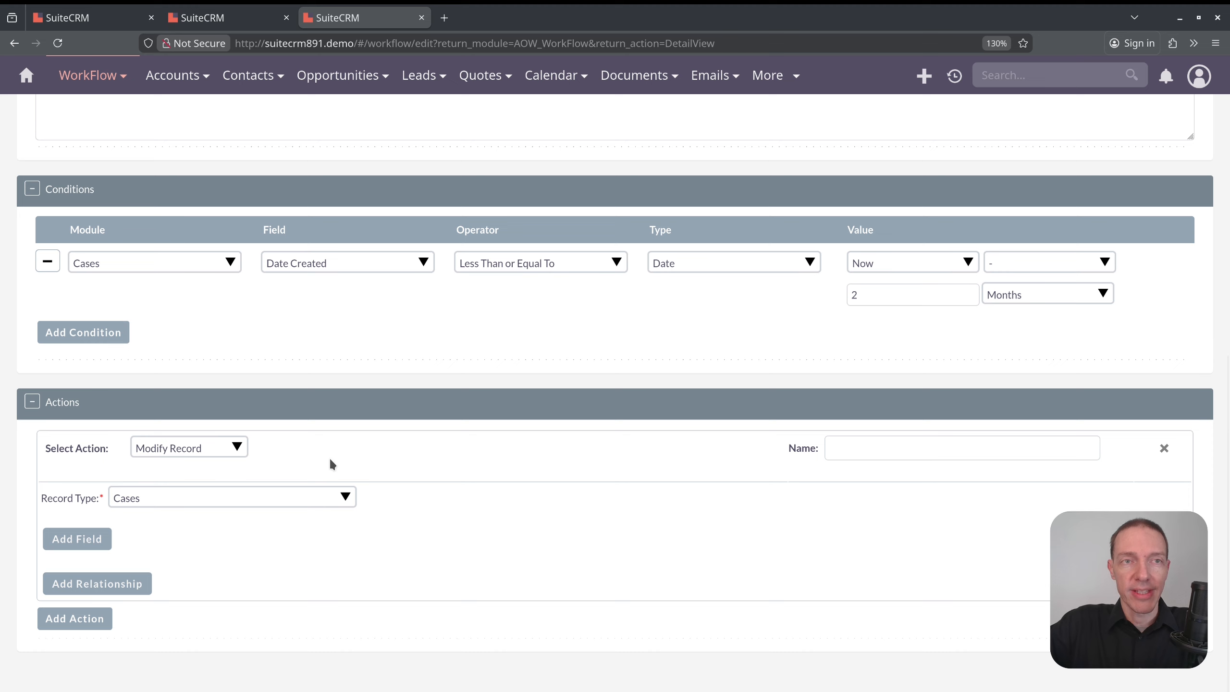
# Step: Open the case "Having trouble adding new items" in a separate tab, examine its Priority field, and return to the workflow
pyautogui.click(92, 17)
pyautogui.middleClick(274, 245)
pyautogui.click(222, 19)
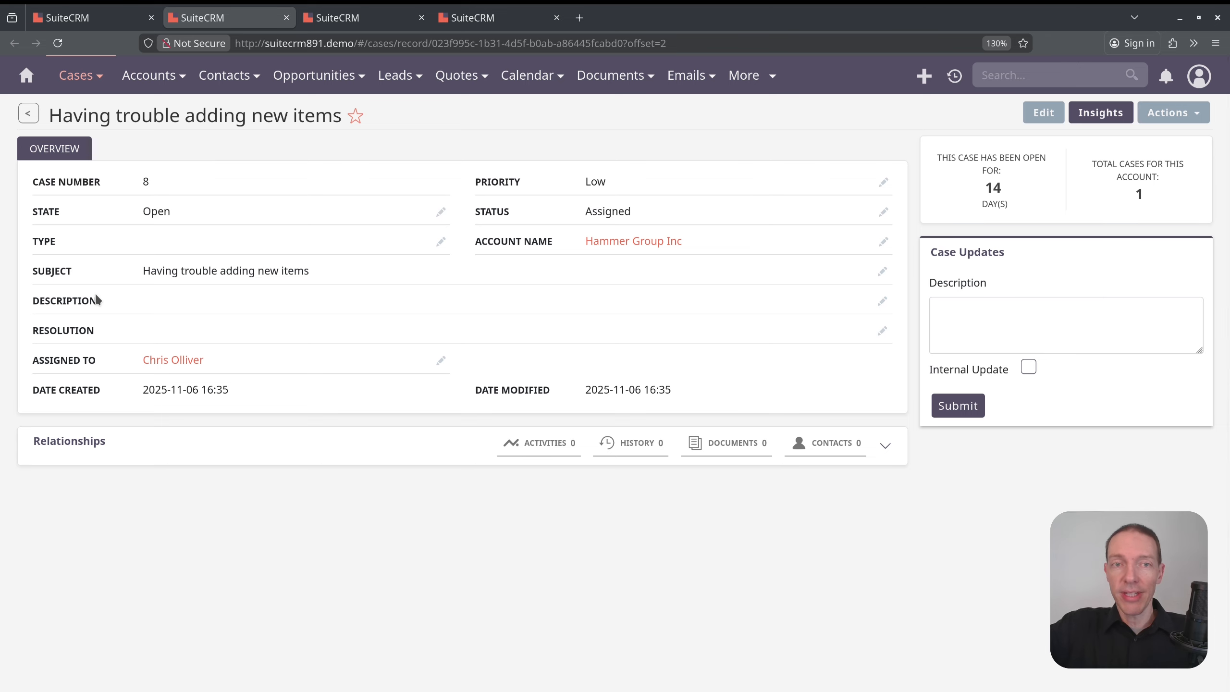
pyautogui.moveTo(620, 188); pyautogui.dragTo(562, 190)
pyautogui.click(578, 145)
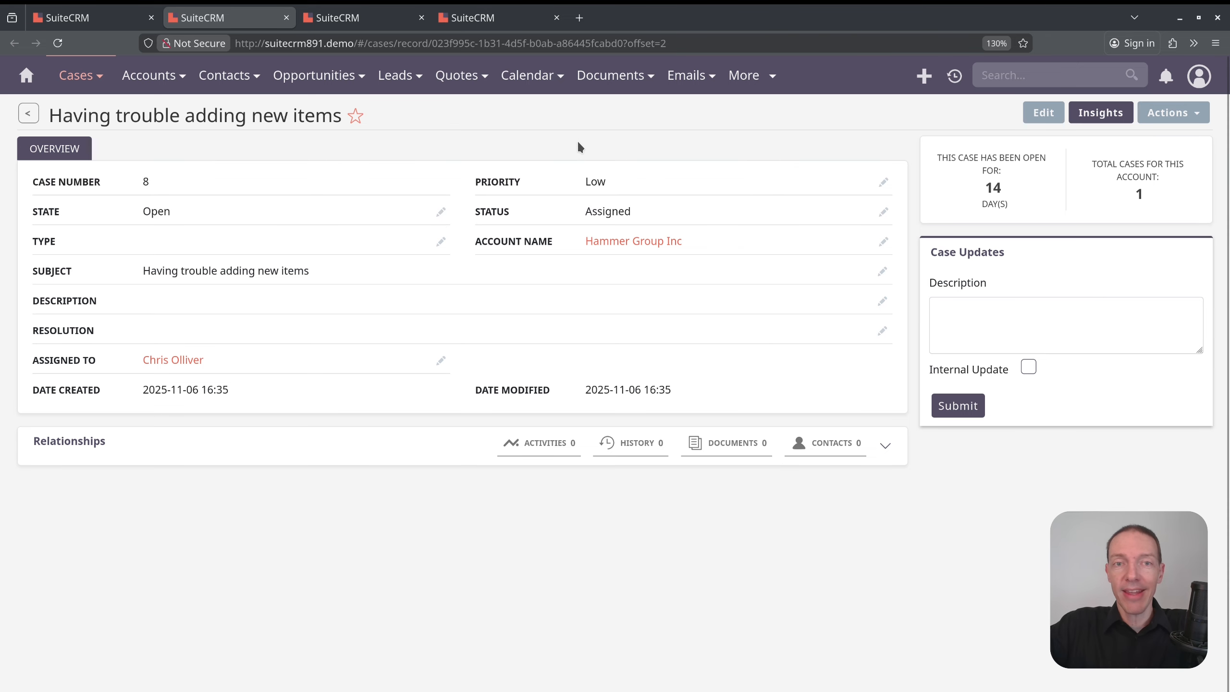
pyautogui.click(389, 19)
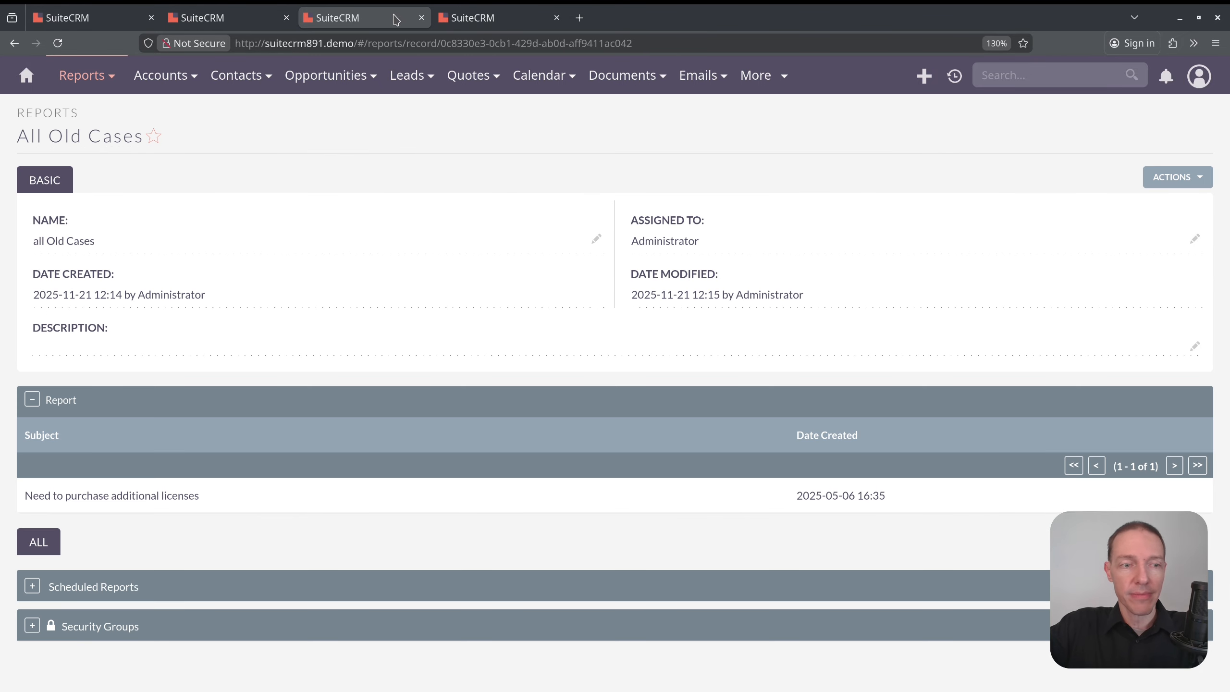
pyautogui.click(497, 19)
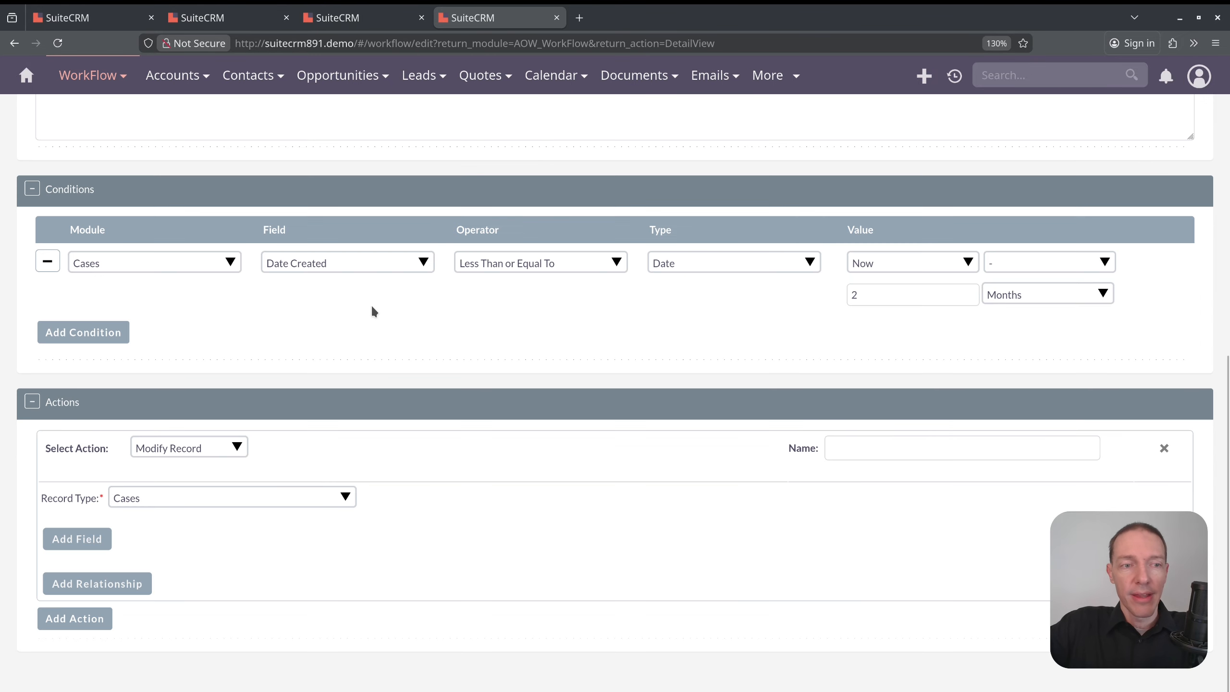
# Step: Add the Priority field to the Modify Record action and set its value to High
pyautogui.click(78, 540)
pyautogui.click(118, 531)
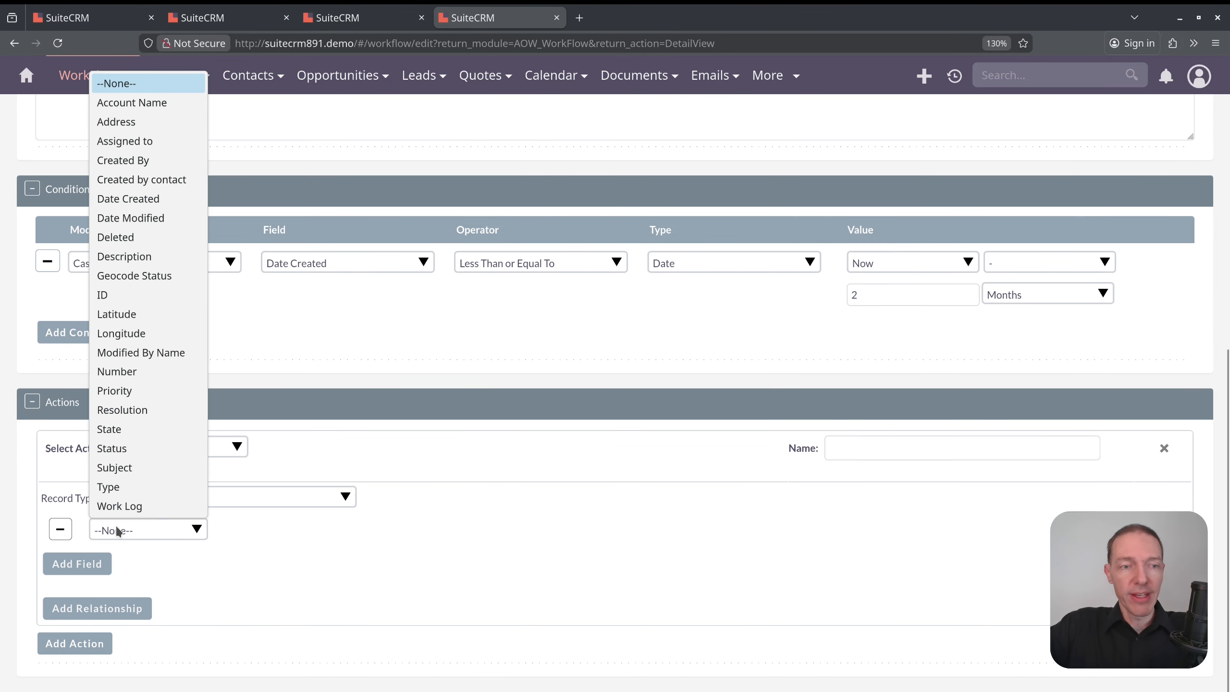
pyautogui.click(128, 393)
pyautogui.scroll(-1, 392, 459)
pyautogui.click(348, 507)
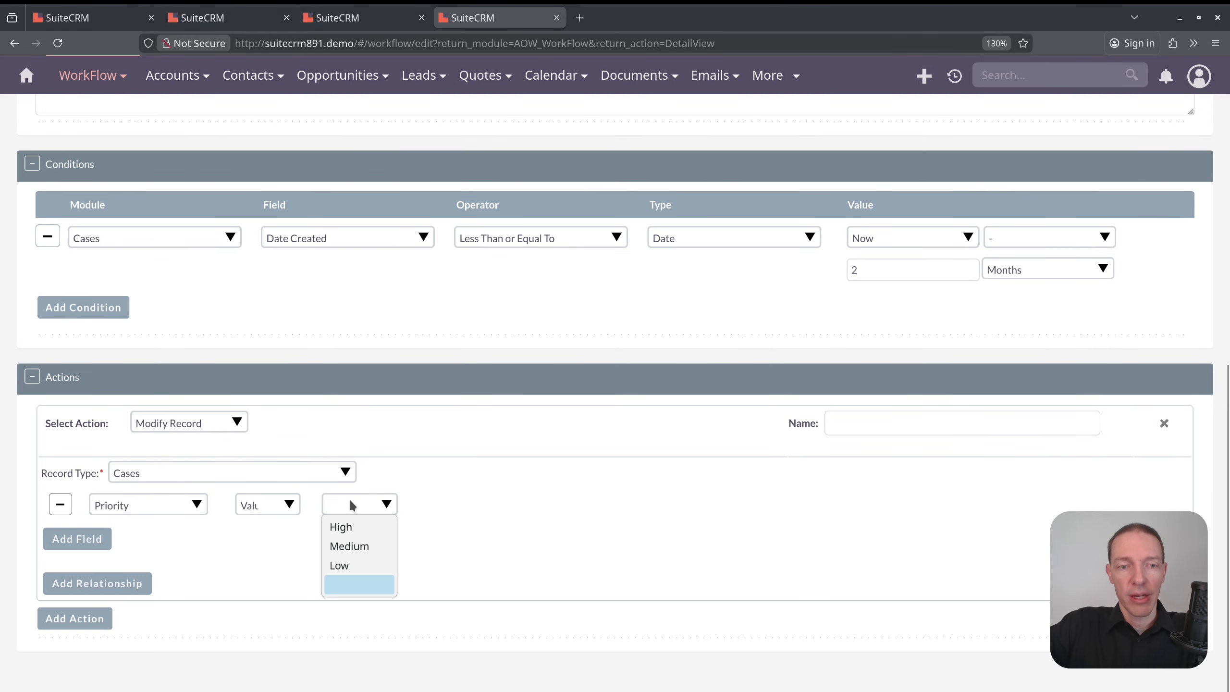
pyautogui.click(369, 533)
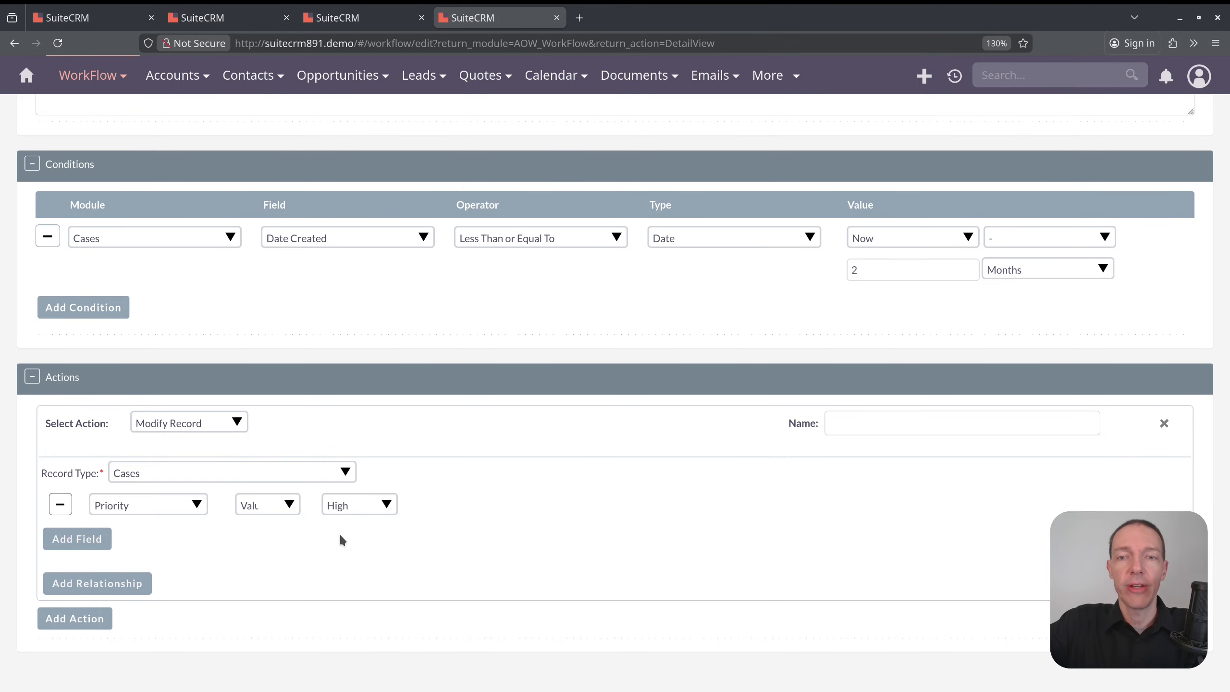
# Step: Name the Modify Record action "set High Priority"
pyautogui.click(870, 424)
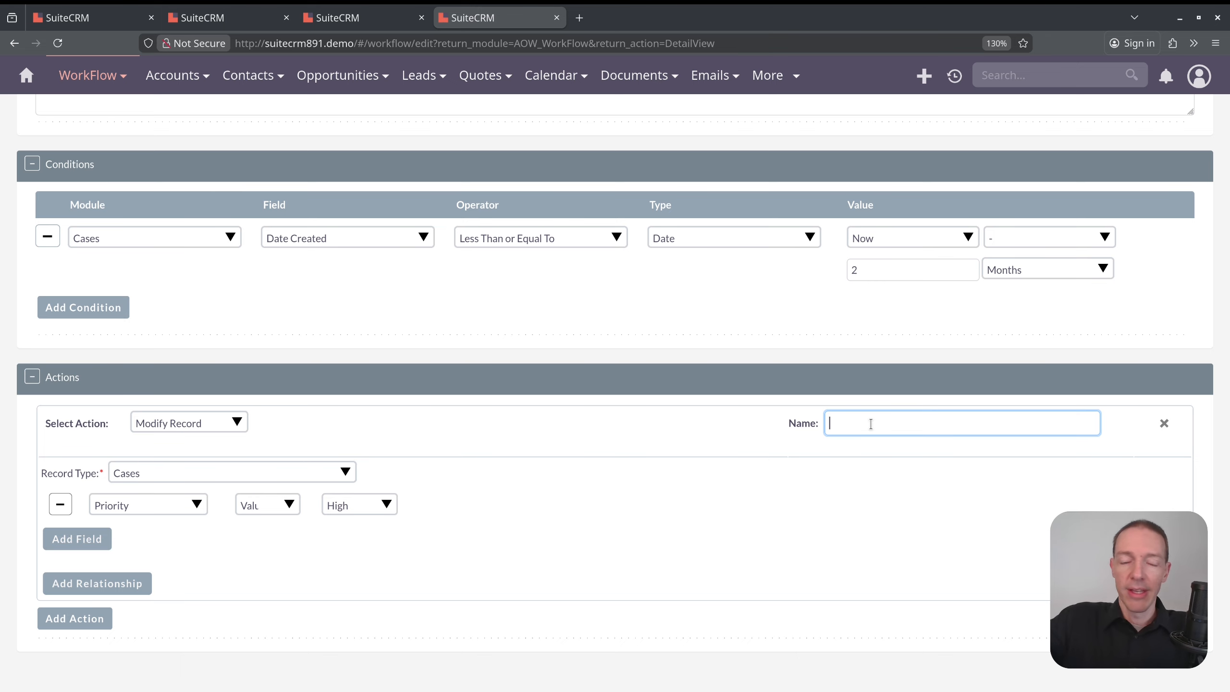
pyautogui.write('set Hi')
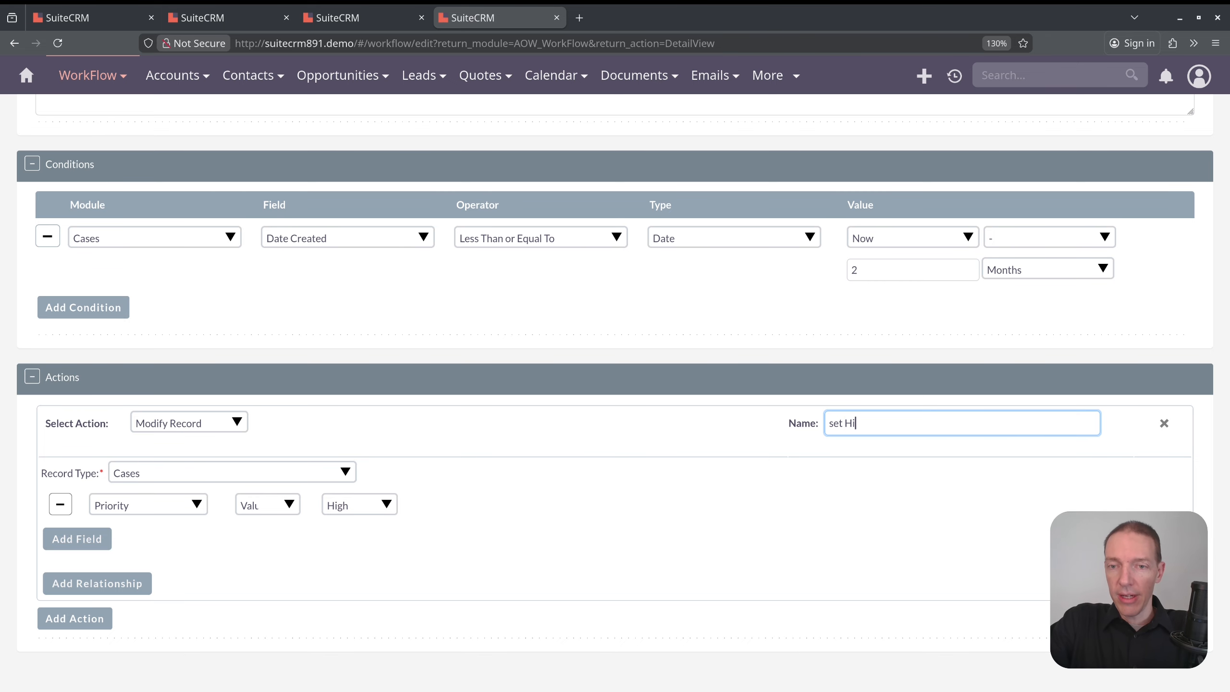
pyautogui.write('gh Pri')
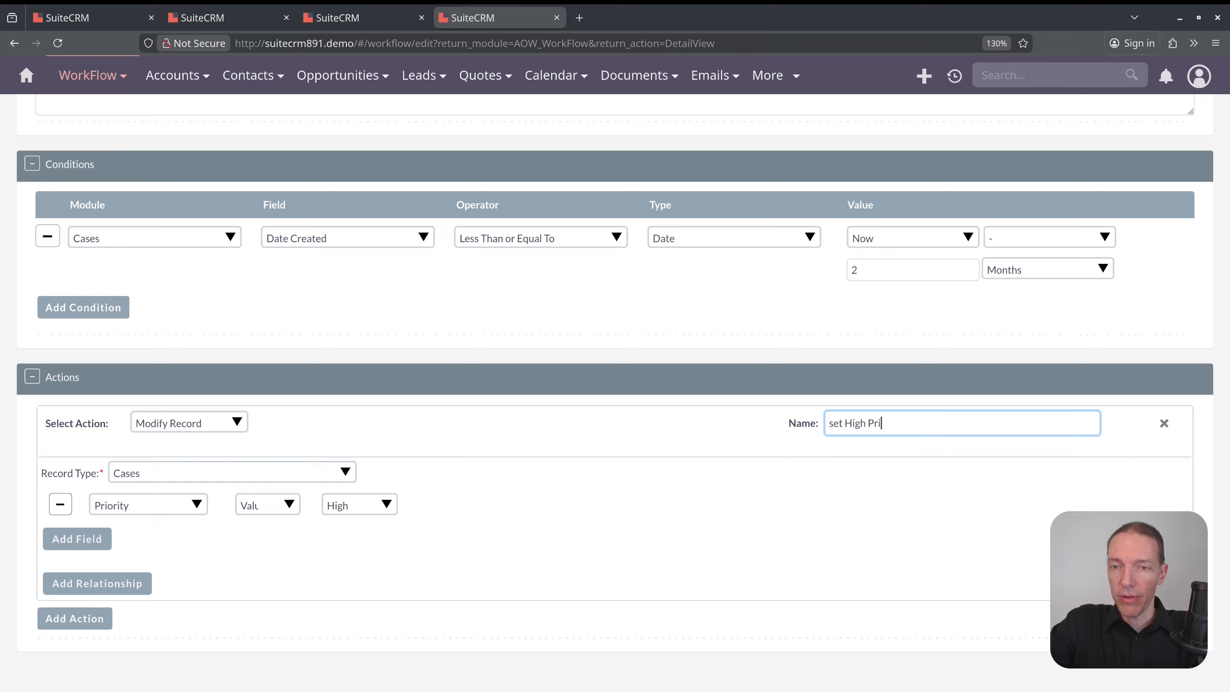
pyautogui.write('ority')
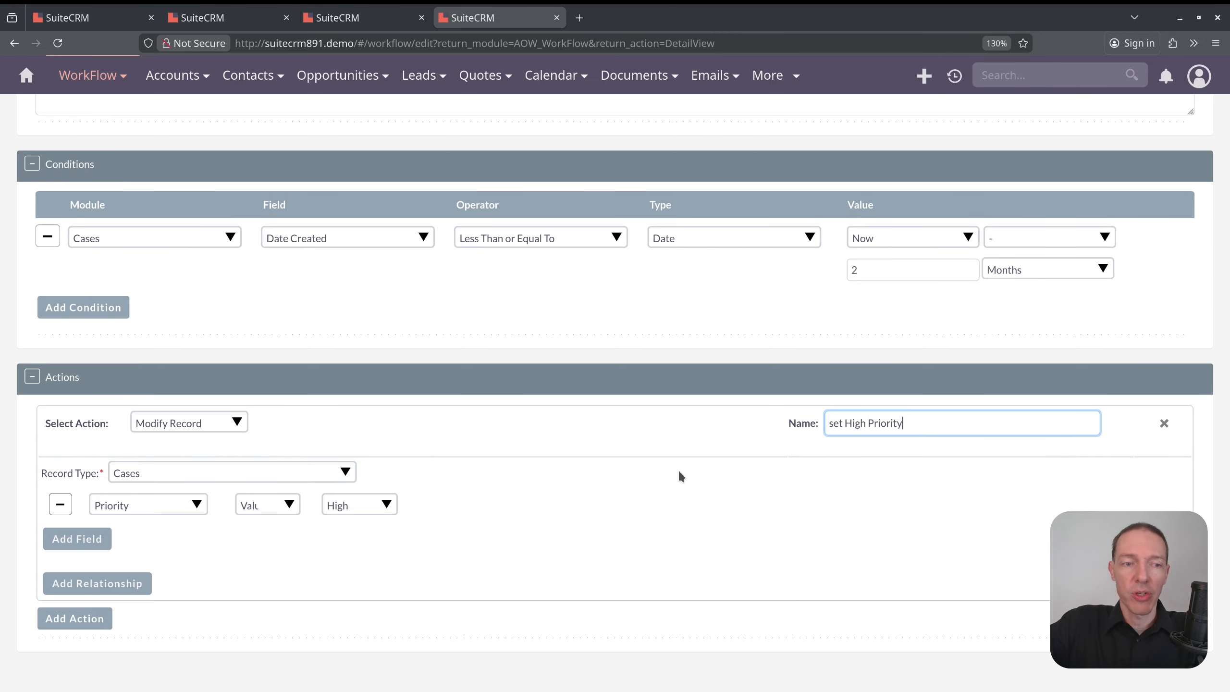
# Step: Add a second workflow action of the type Create Record with the record type Case Updates
pyautogui.click(92, 619)
pyautogui.scroll(-2, 260, 506)
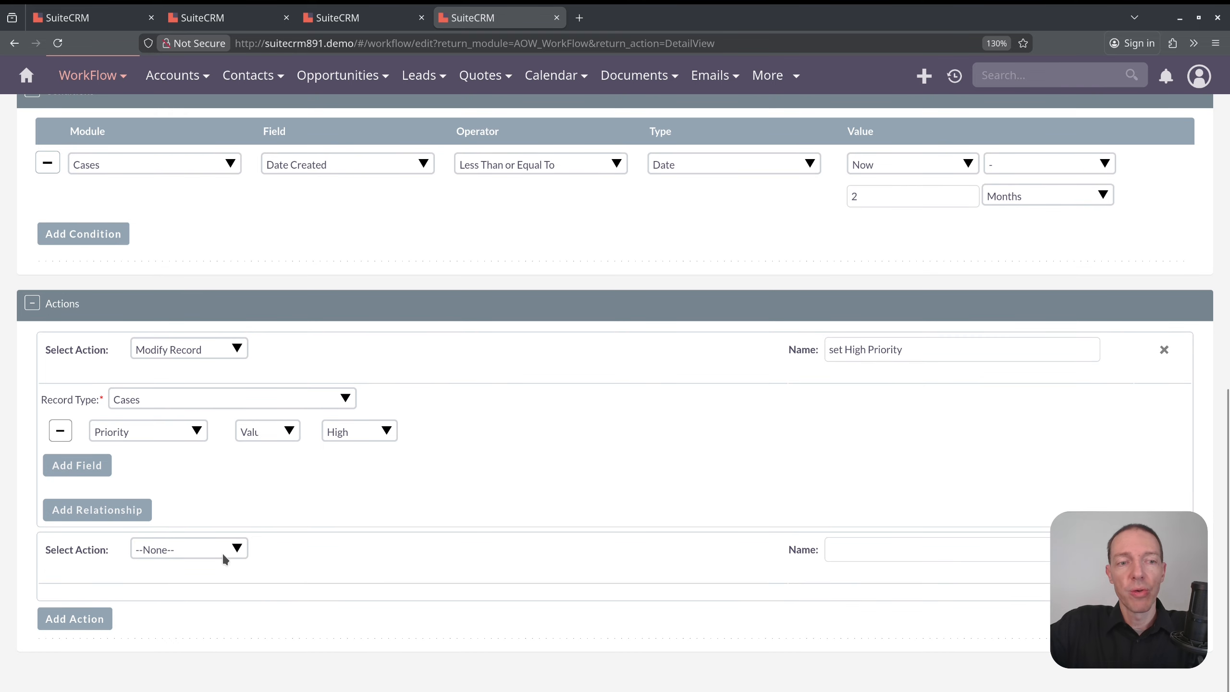
pyautogui.click(219, 549)
pyautogui.click(206, 590)
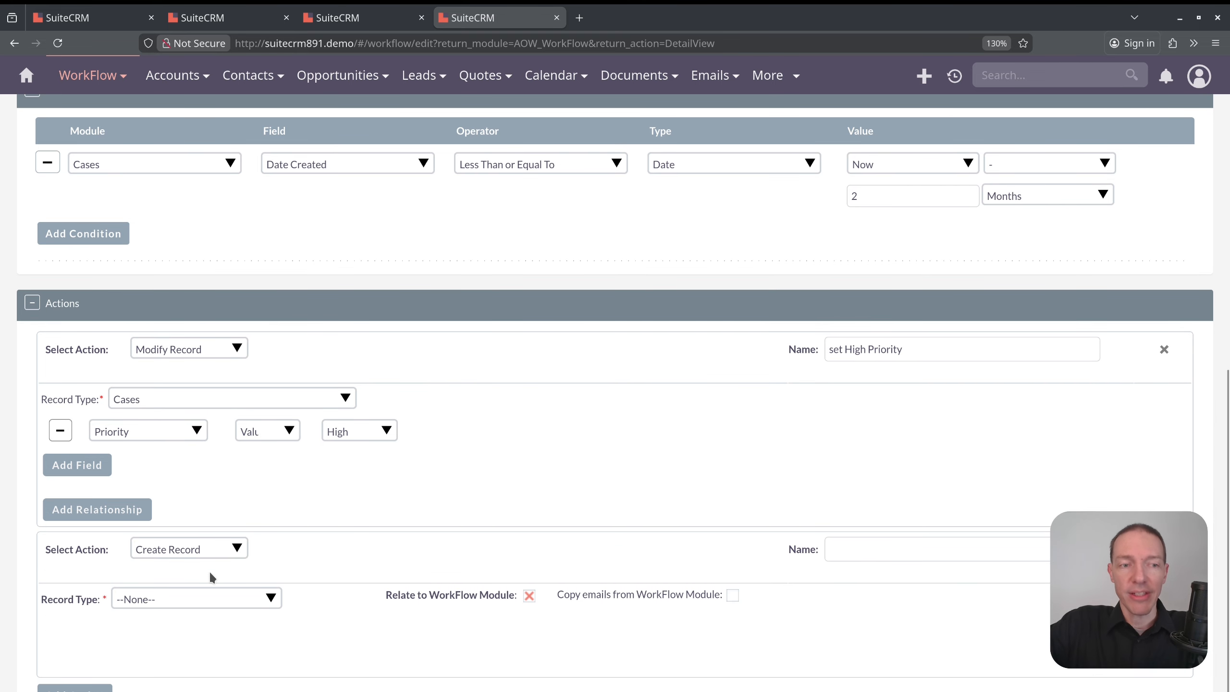
pyautogui.scroll(-2, 333, 500)
pyautogui.click(248, 520)
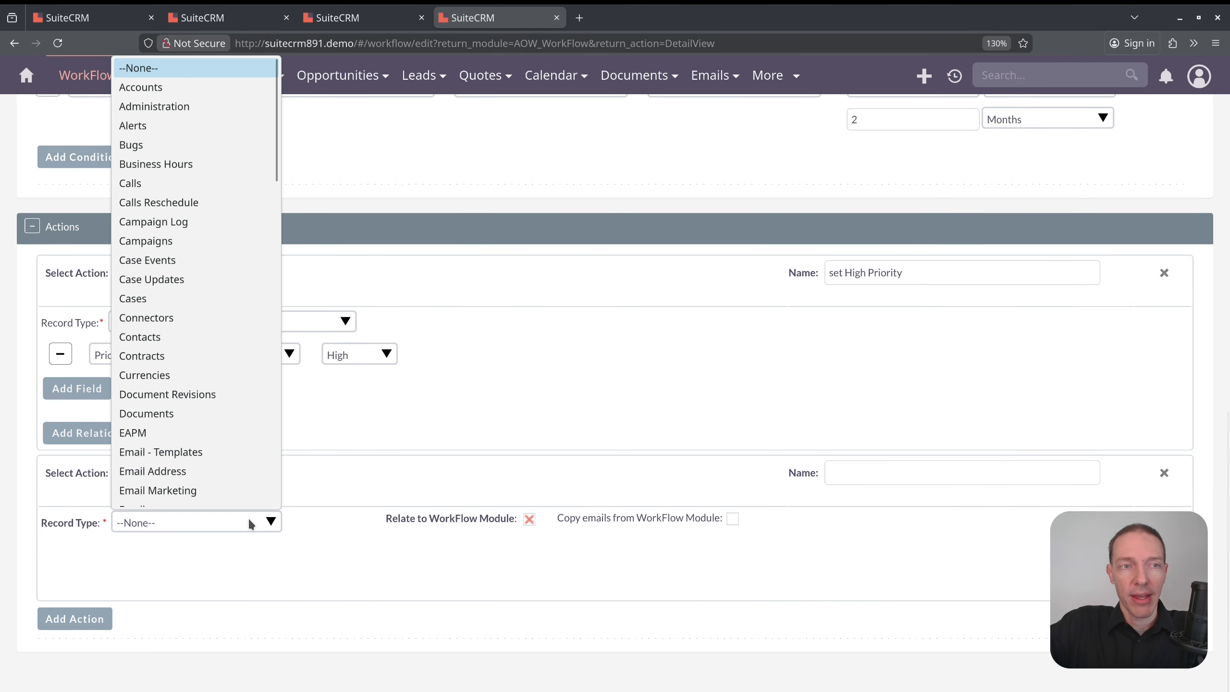
pyautogui.click(231, 279)
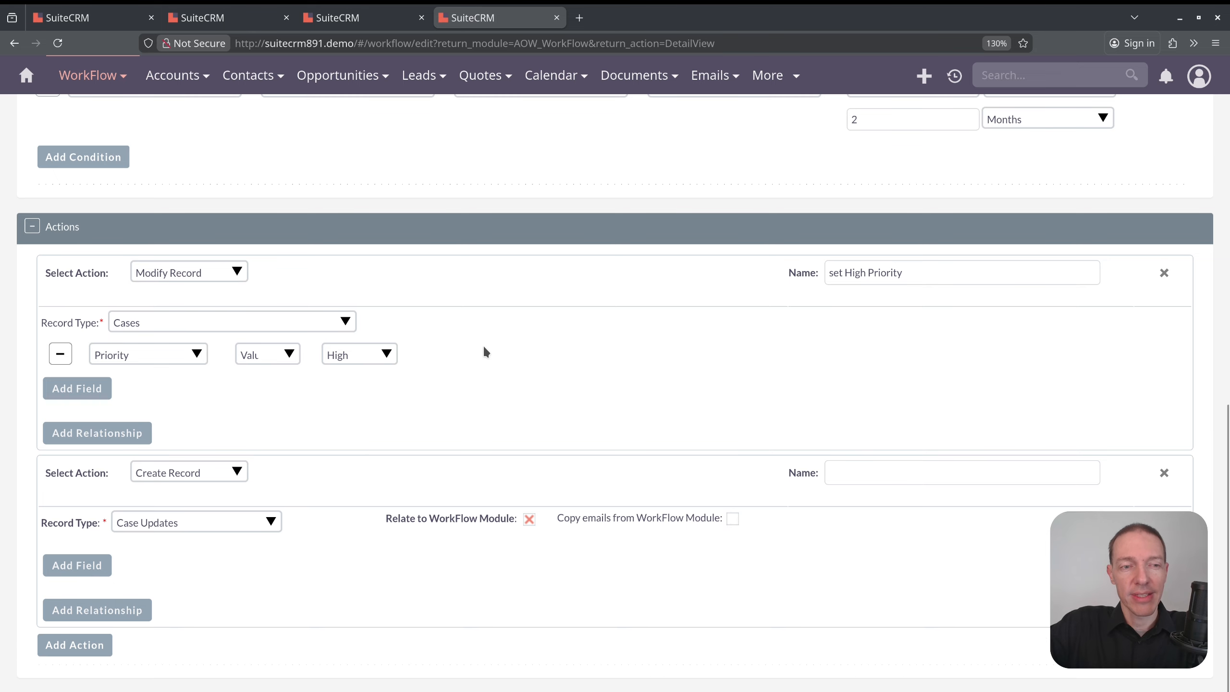
# Step: Add the Name field to the Case Updates action and set its value to "Stale Case"
pyautogui.scroll(-1, 483, 344)
pyautogui.click(79, 539)
pyautogui.scroll(-1, 291, 436)
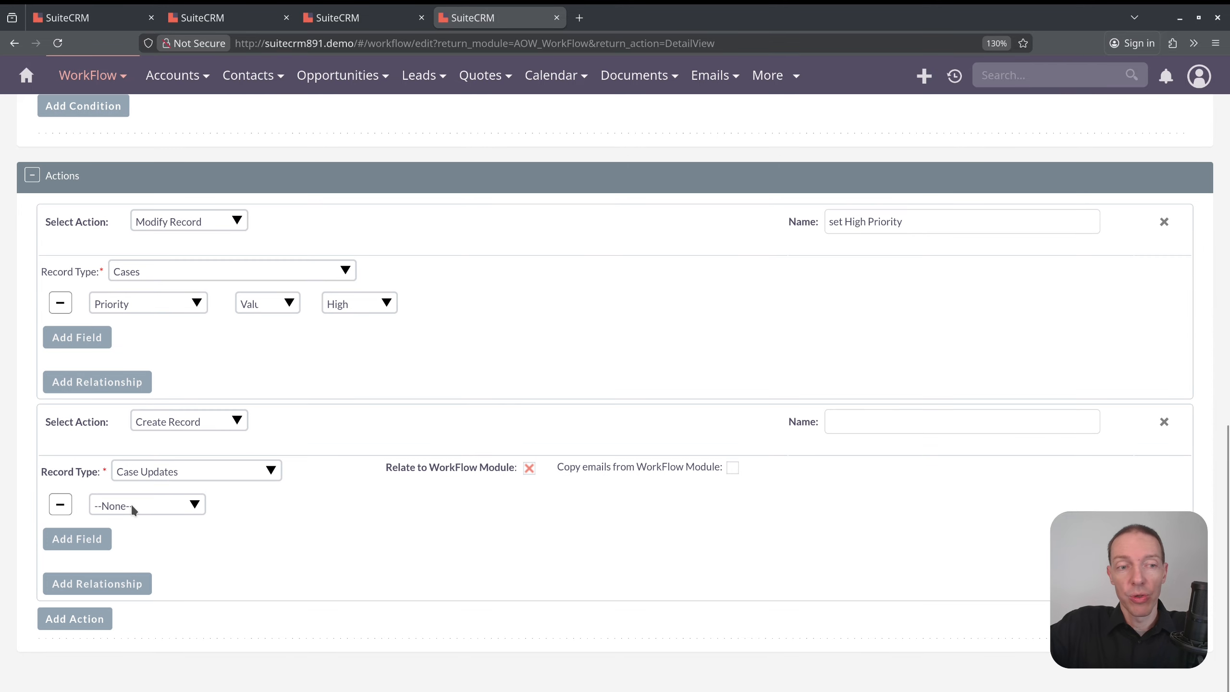
pyautogui.click(136, 499)
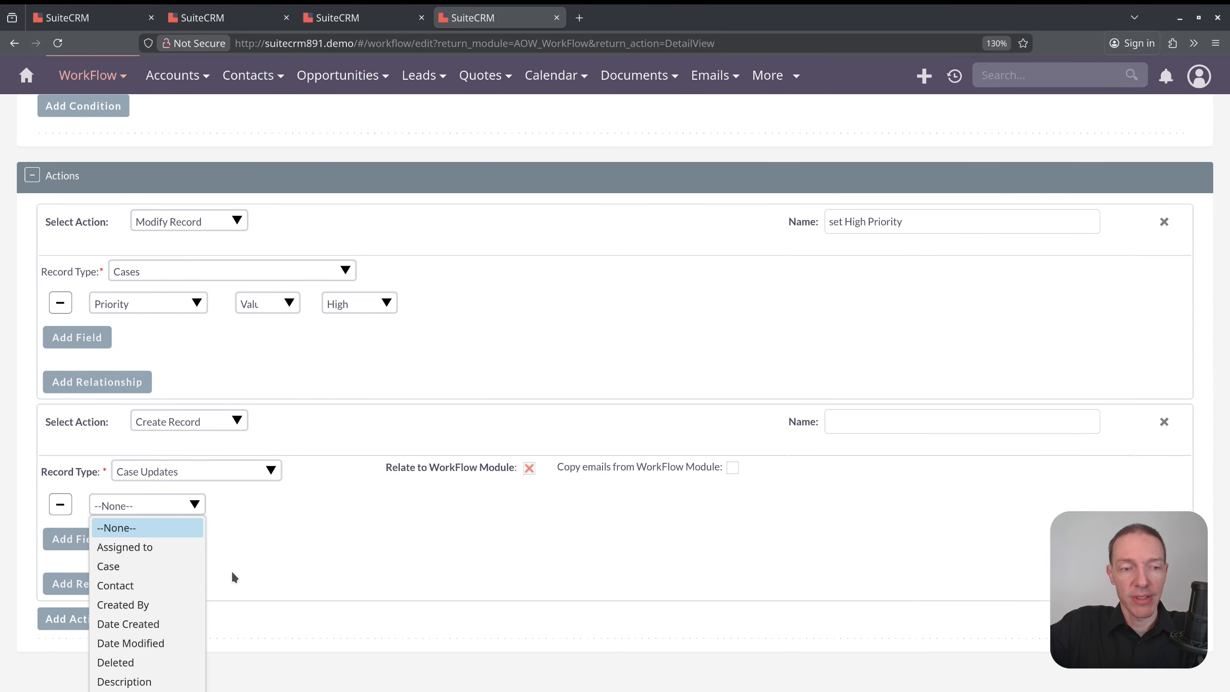
pyautogui.click(189, 623)
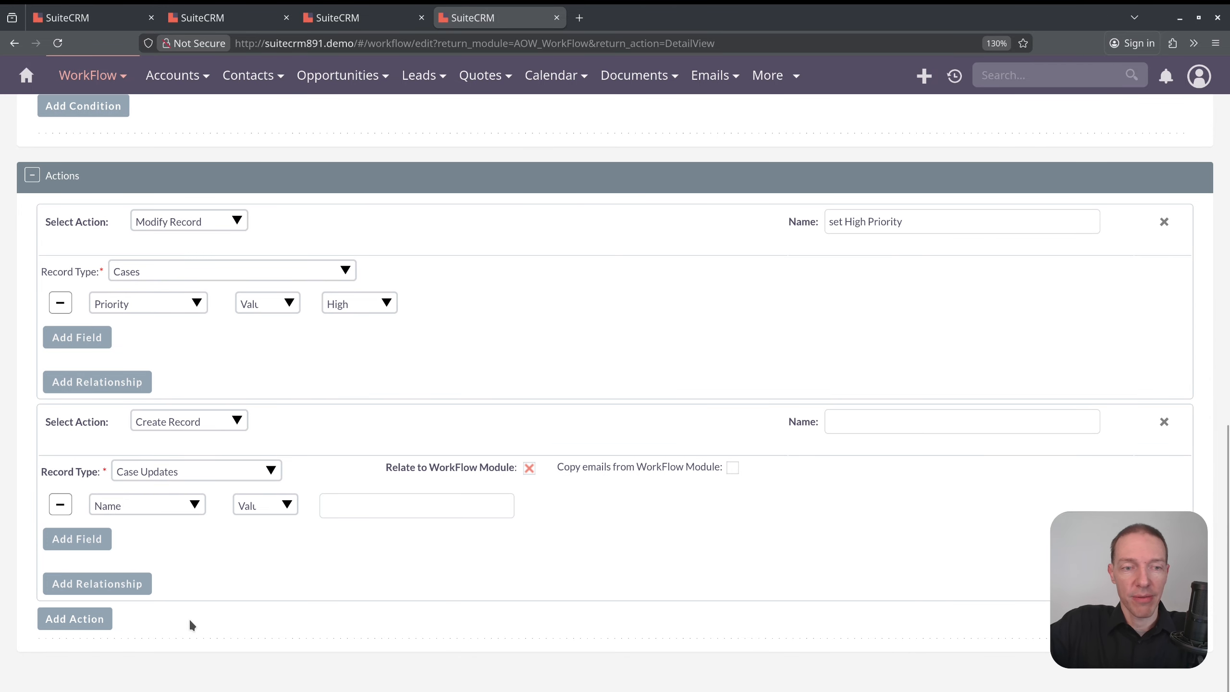
pyautogui.click(357, 501)
pyautogui.write('Stale Case')
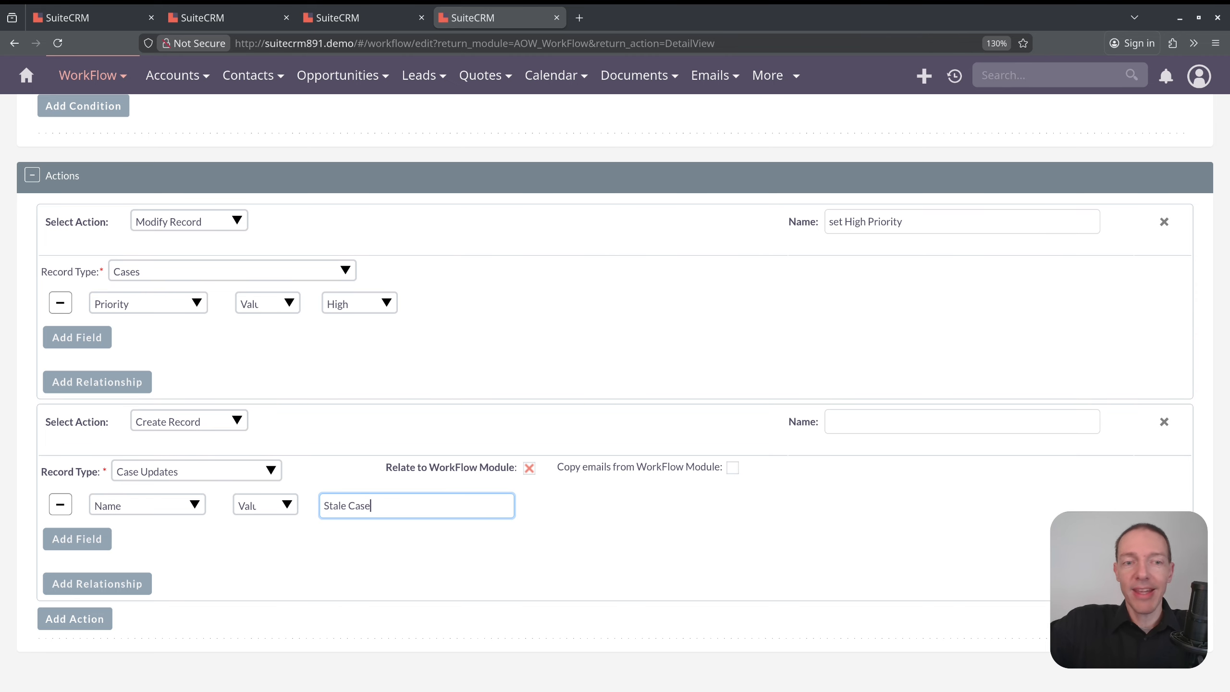
# Step: Add the Description field to the Case Updates action with the text "Act now"
pyautogui.click(85, 537)
pyautogui.click(161, 542)
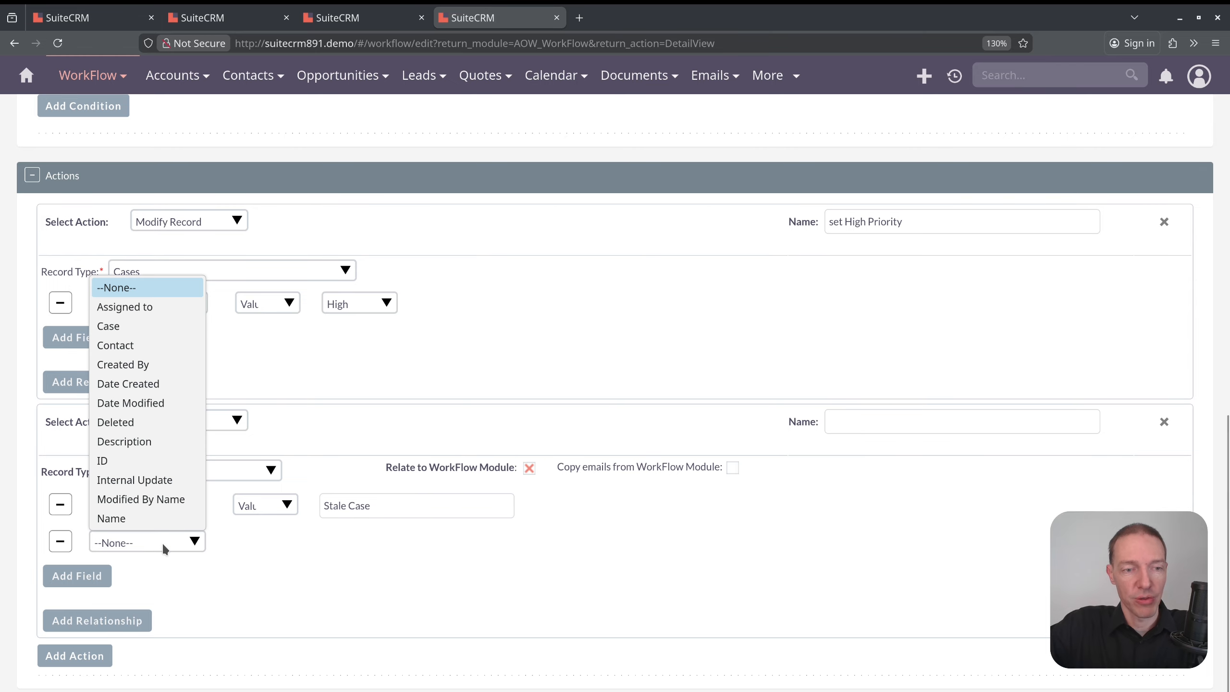
pyautogui.click(161, 441)
pyautogui.click(385, 544)
pyautogui.write('Ac')
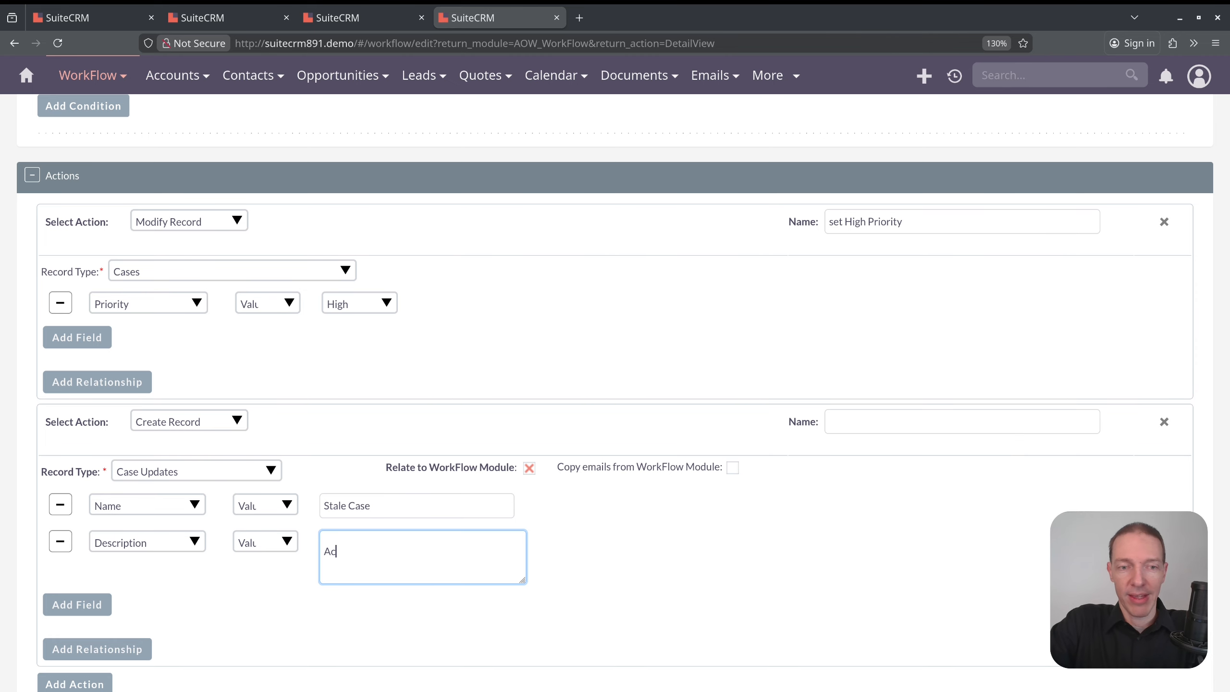
pyautogui.write('t now')
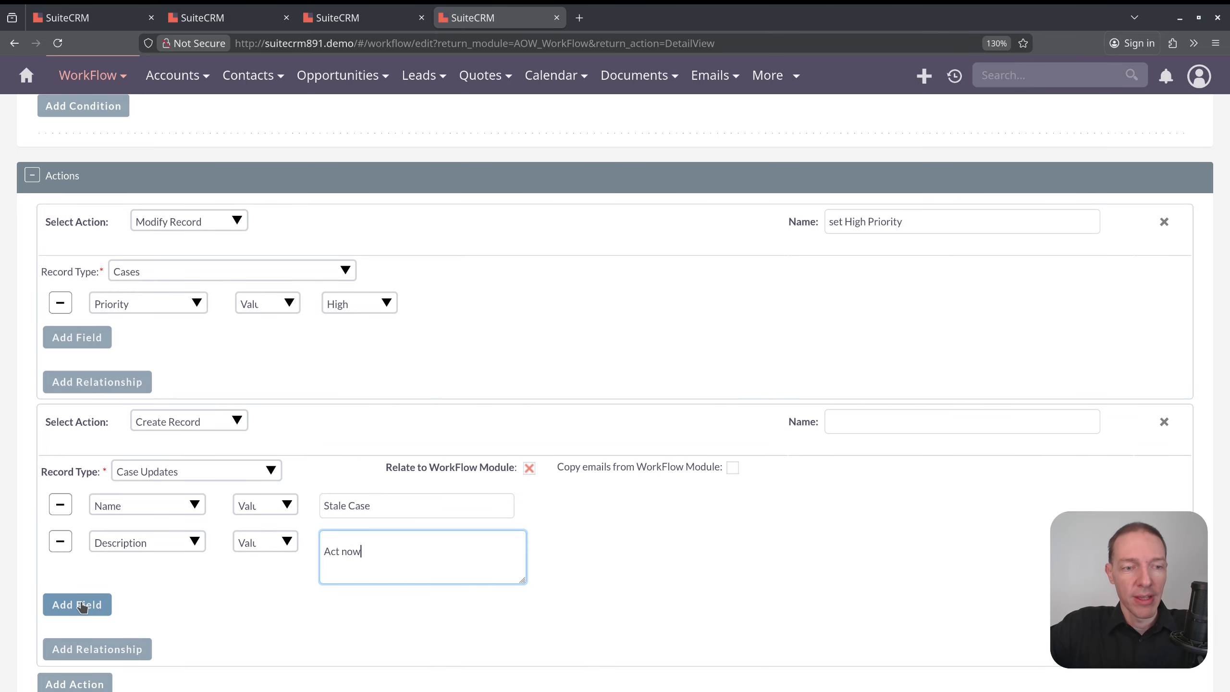
# Step: Add the Assigned to field to the Case Updates action and select the Administrator user as its value
pyautogui.click(81, 603)
pyautogui.click(97, 610)
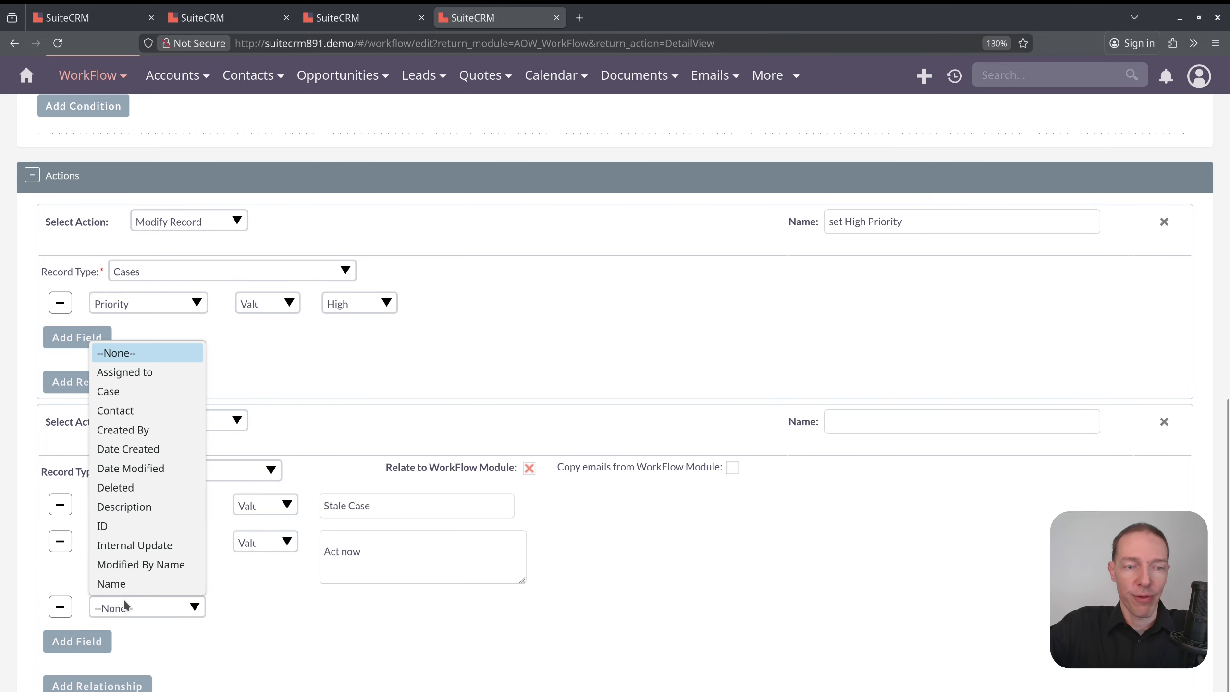
pyautogui.click(179, 370)
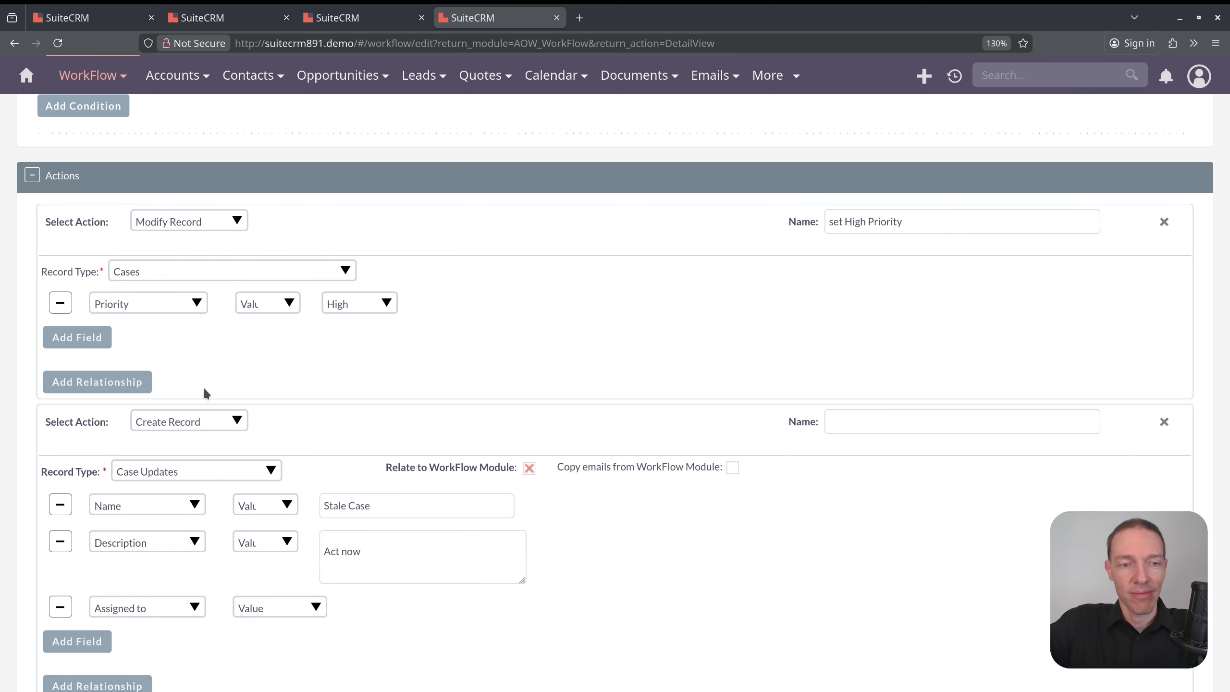
pyautogui.click(512, 609)
pyautogui.scroll(-5, 422, 417)
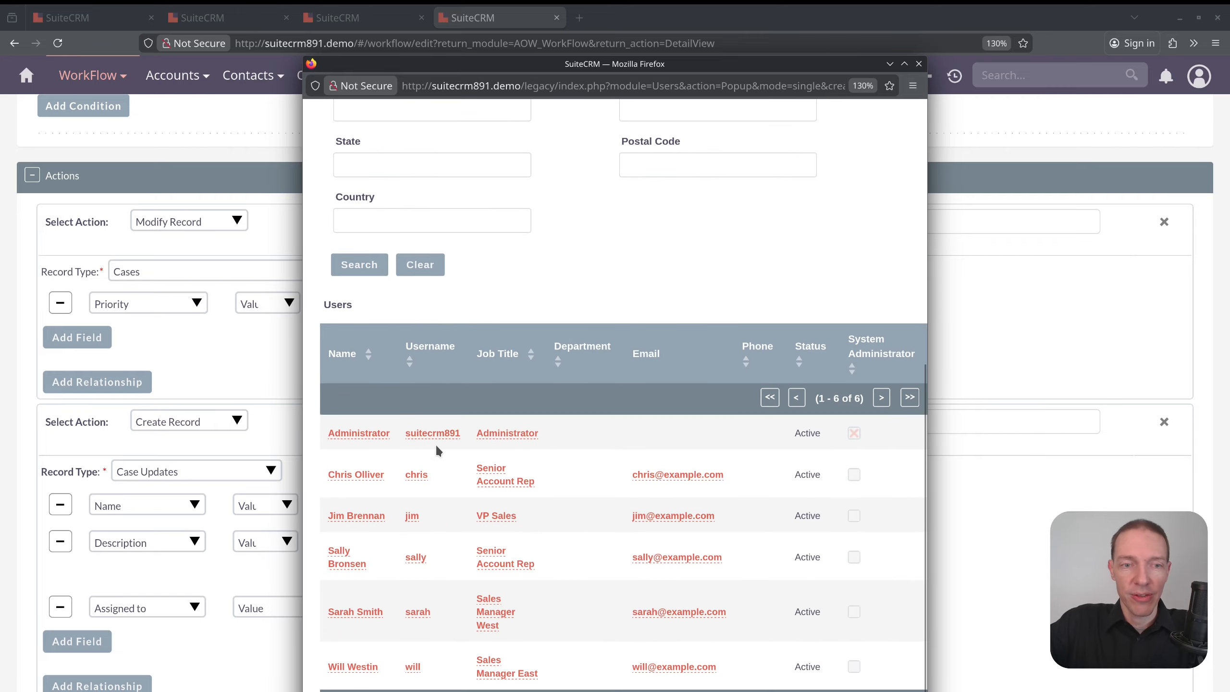
pyautogui.click(379, 439)
pyautogui.scroll(-1, 61, 583)
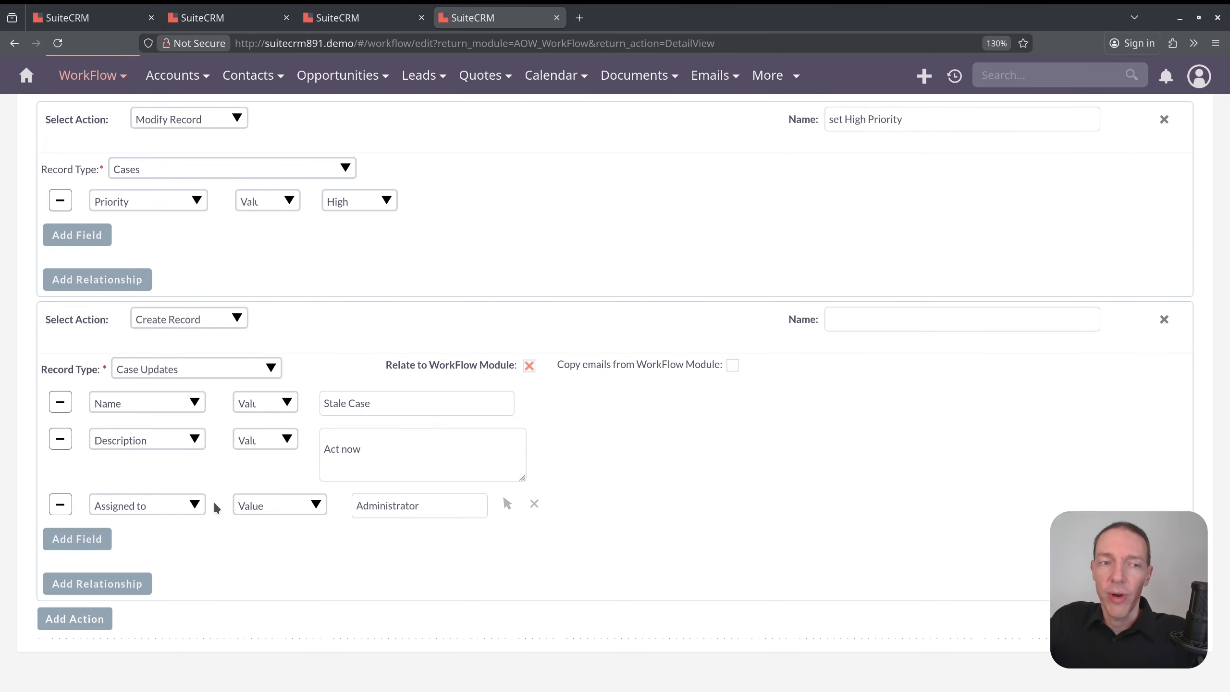
# Step: Name the Create Record action "create Case Update"
pyautogui.click(901, 313)
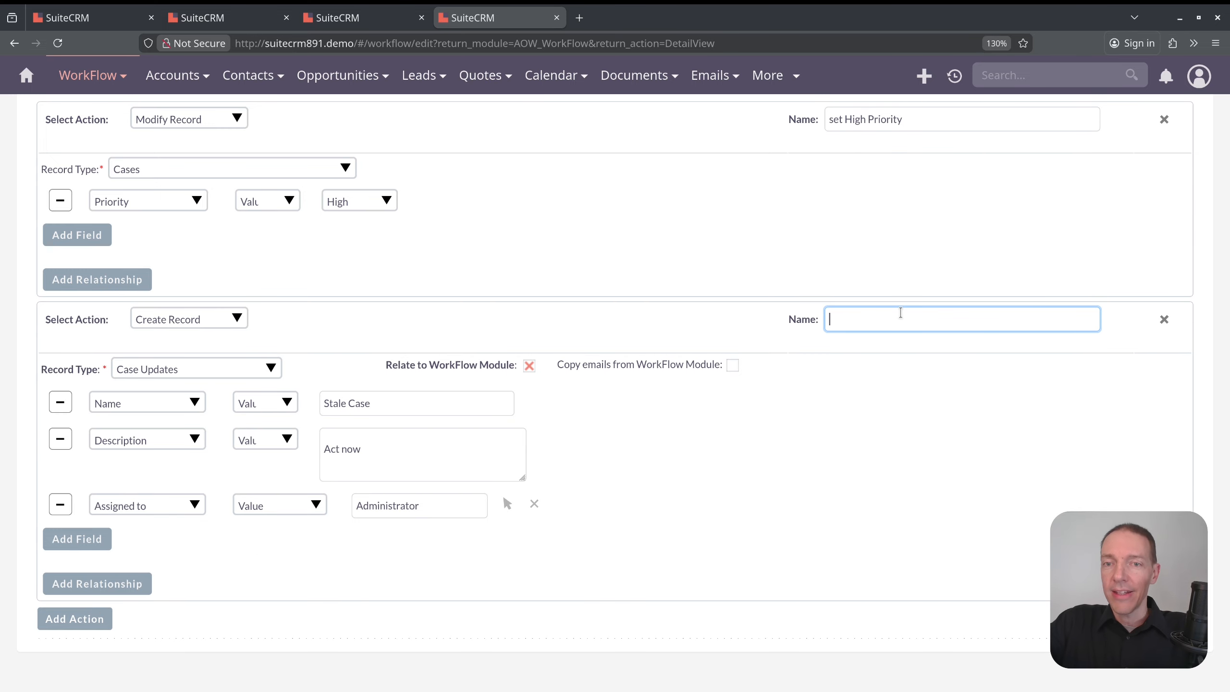
pyautogui.write('create ')
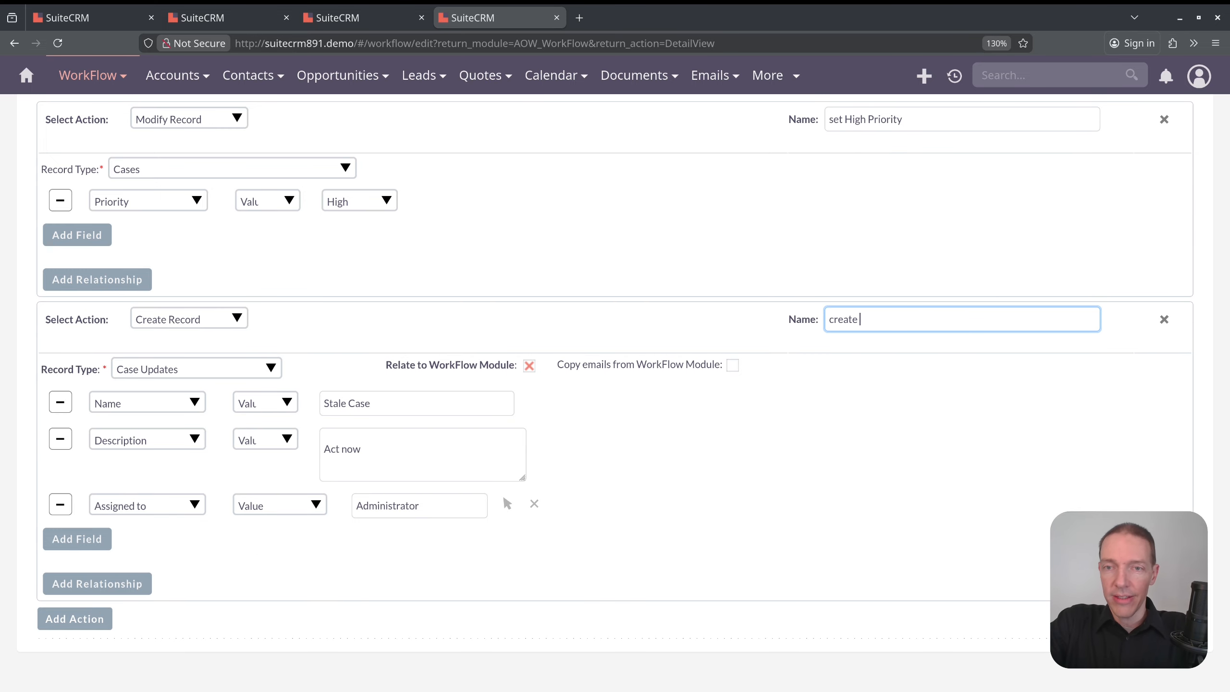
pyautogui.write('Case Update')
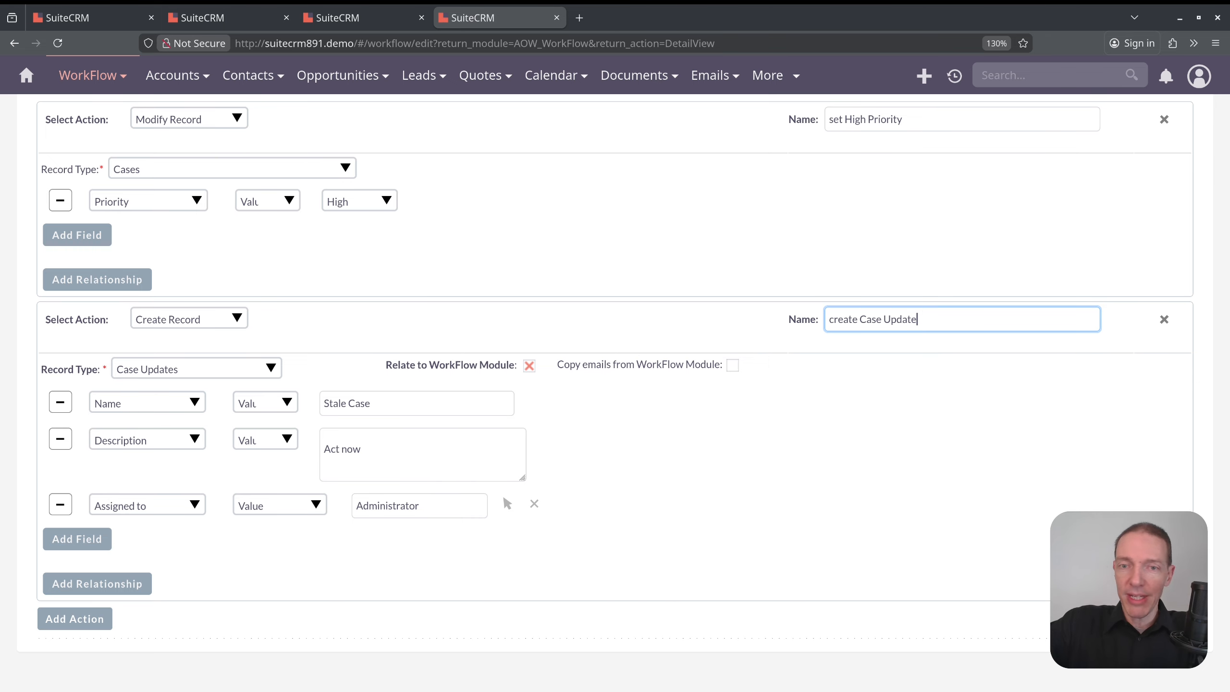
# Step: Review the Relate to WorkFlow Module option and the workflow's settings, then save the workflow and view its Process Audit
pyautogui.moveTo(385, 365); pyautogui.dragTo(514, 373)
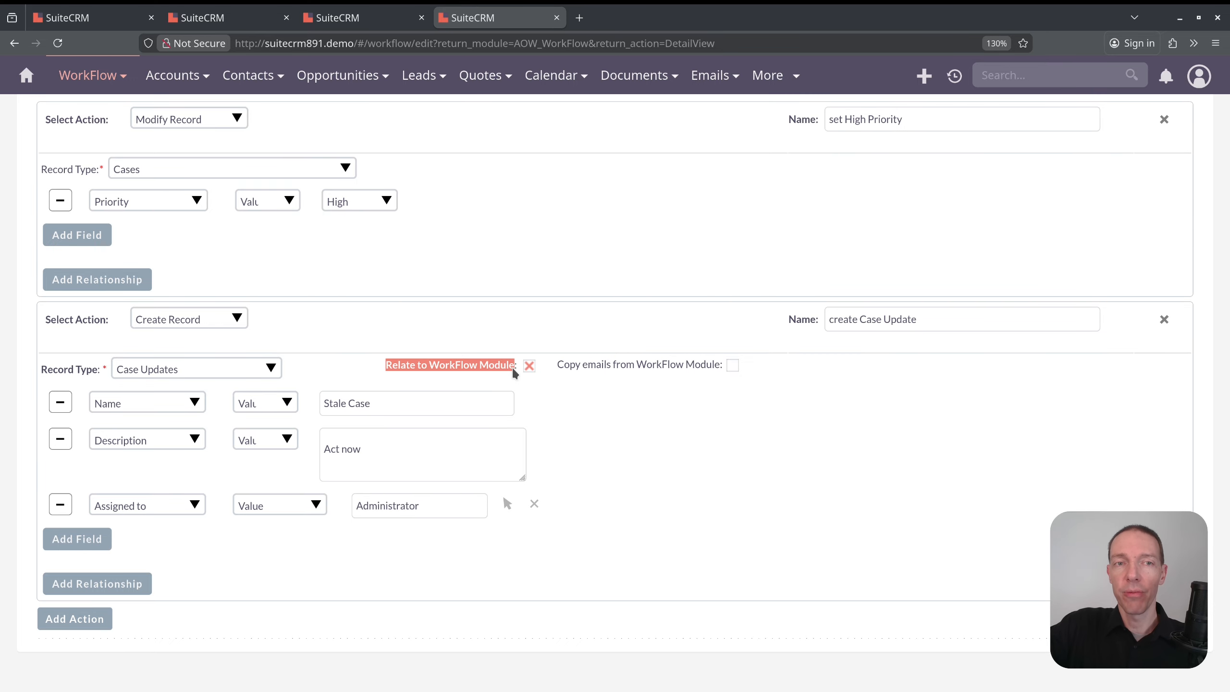
pyautogui.scroll(5, 442, 359)
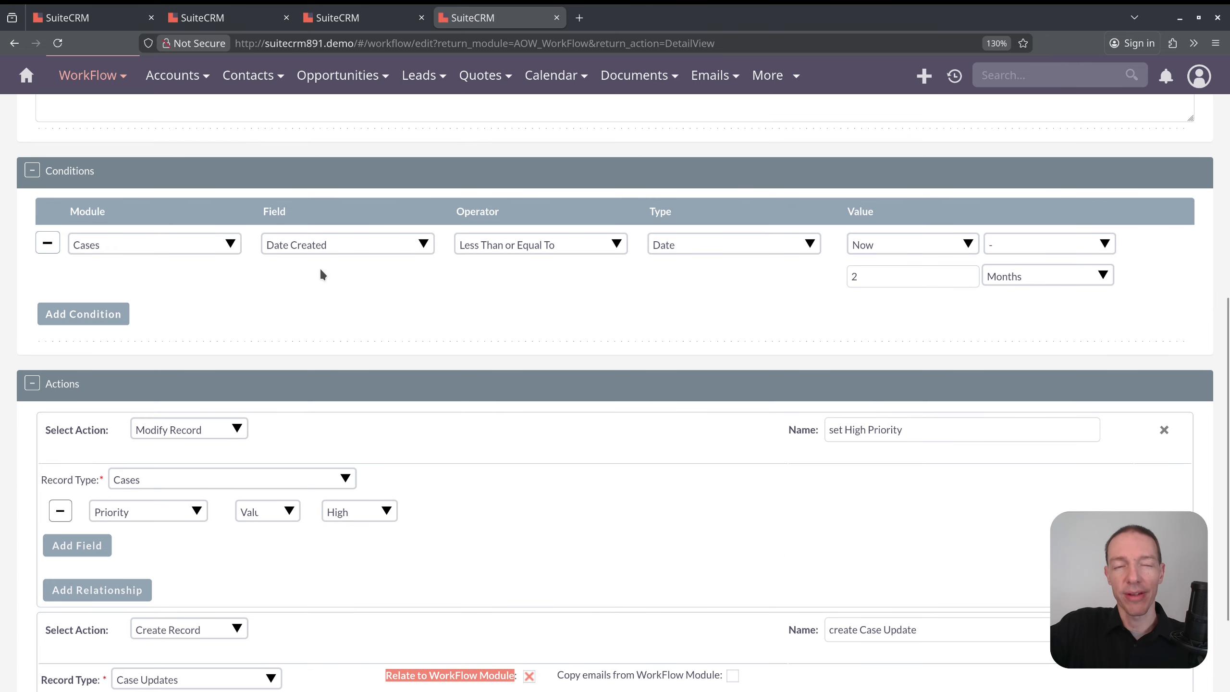
pyautogui.scroll(8, 321, 268)
pyautogui.scroll(-10, 302, 307)
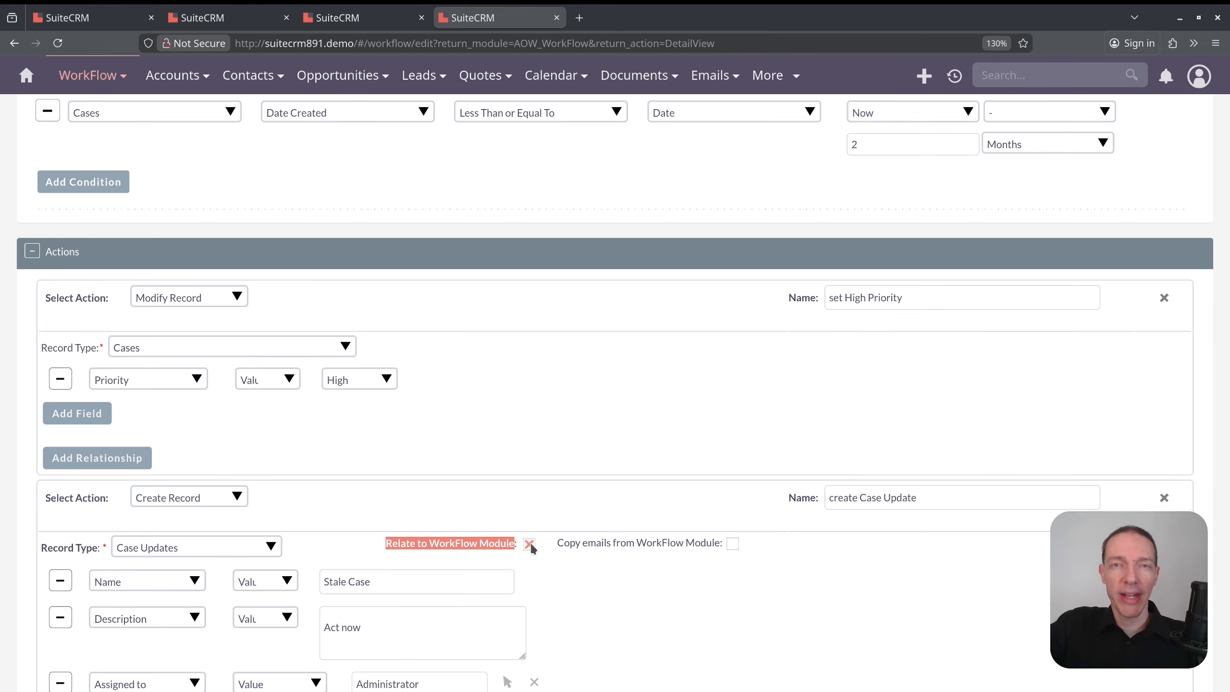
pyautogui.click(551, 560)
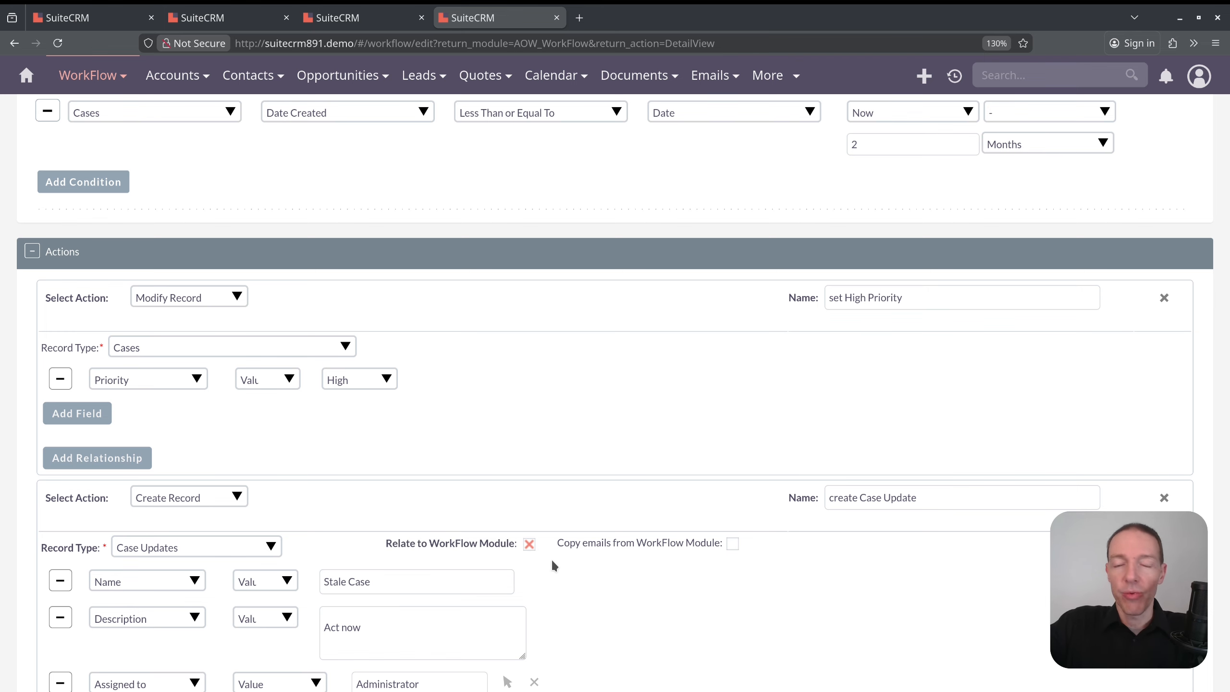
pyautogui.scroll(-3, 586, 514)
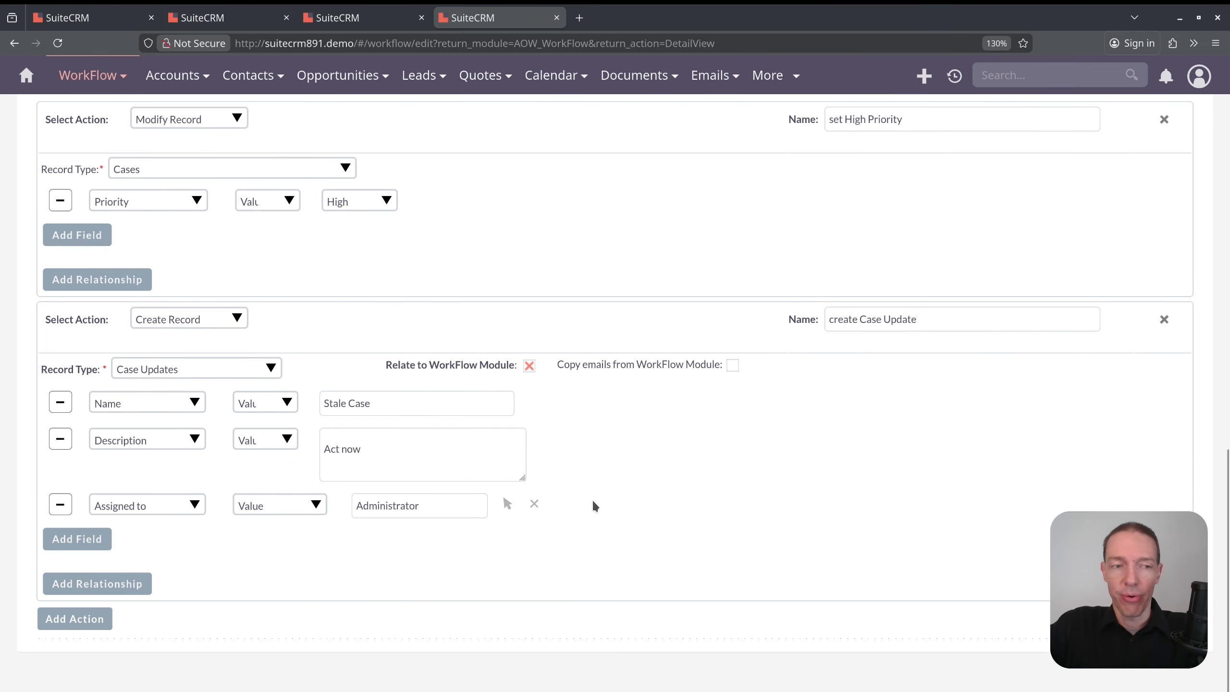
pyautogui.scroll(20, 843, 402)
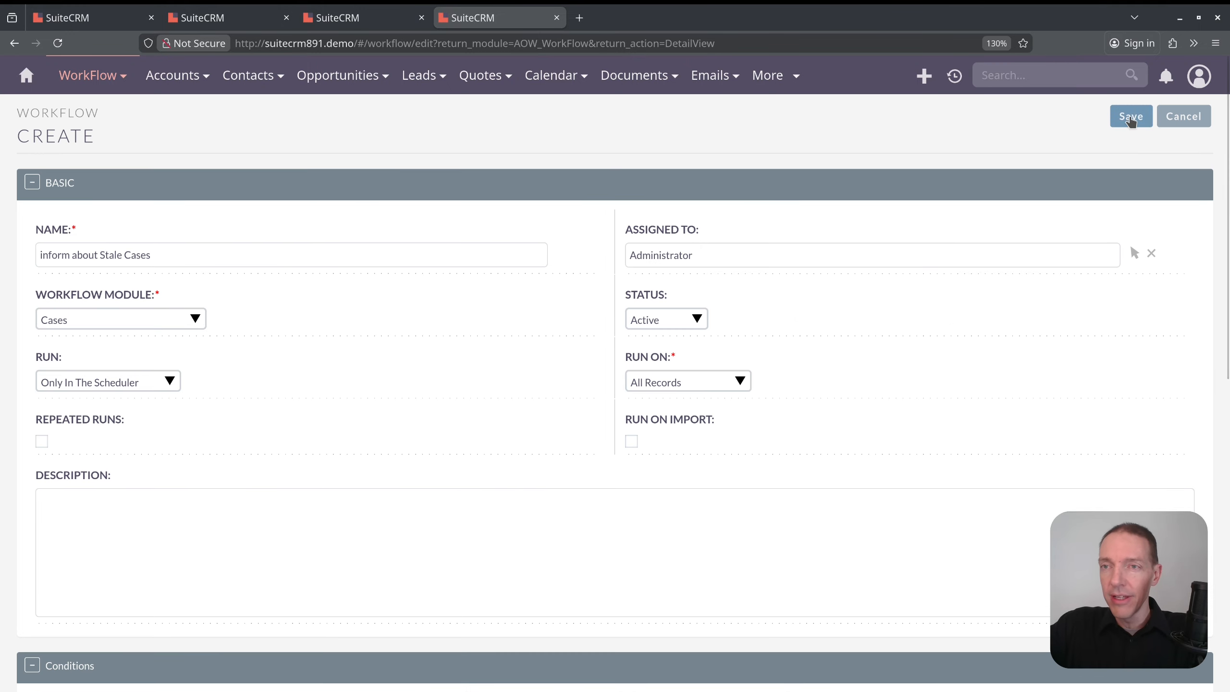
pyautogui.click(1128, 117)
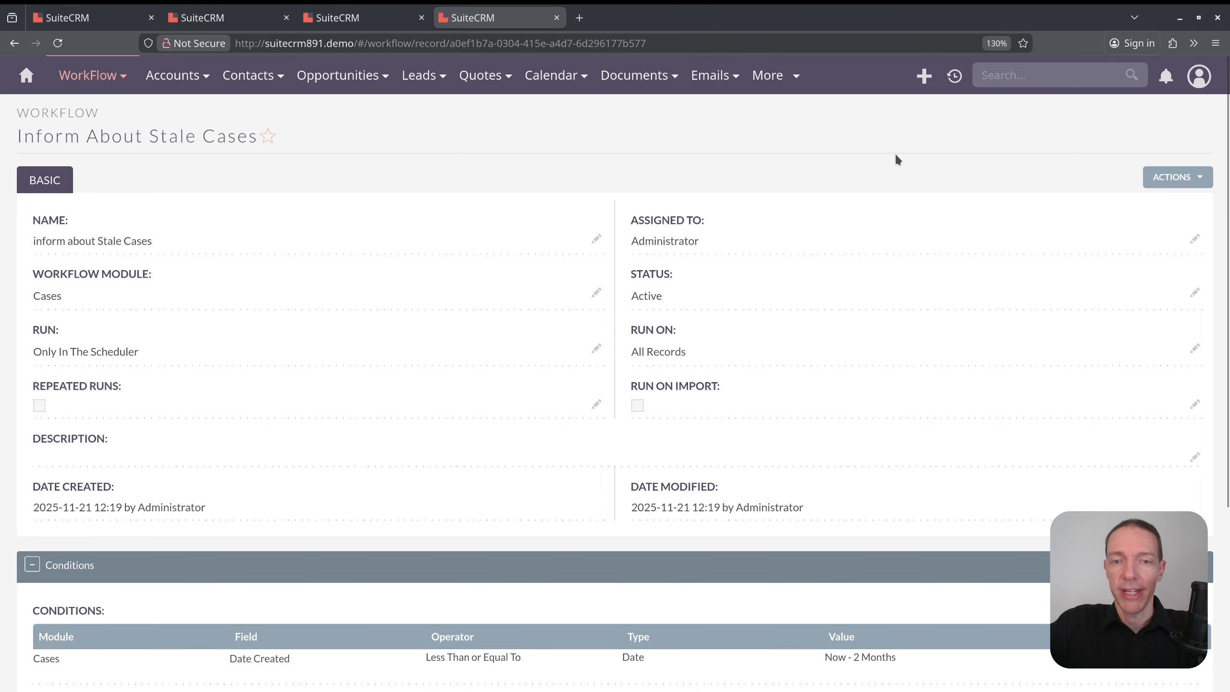
pyautogui.scroll(-6, 193, 373)
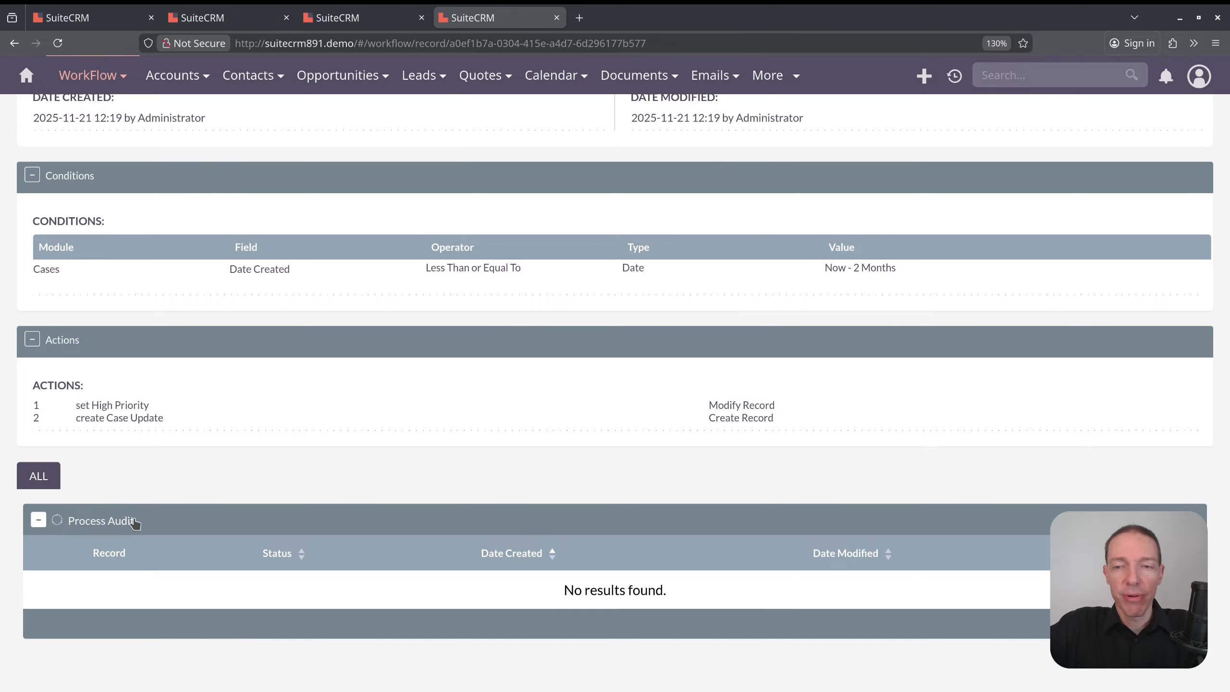
# Step: Open the administration page in a new browser tab and go to the Scheduler settings
pyautogui.click(1199, 76)
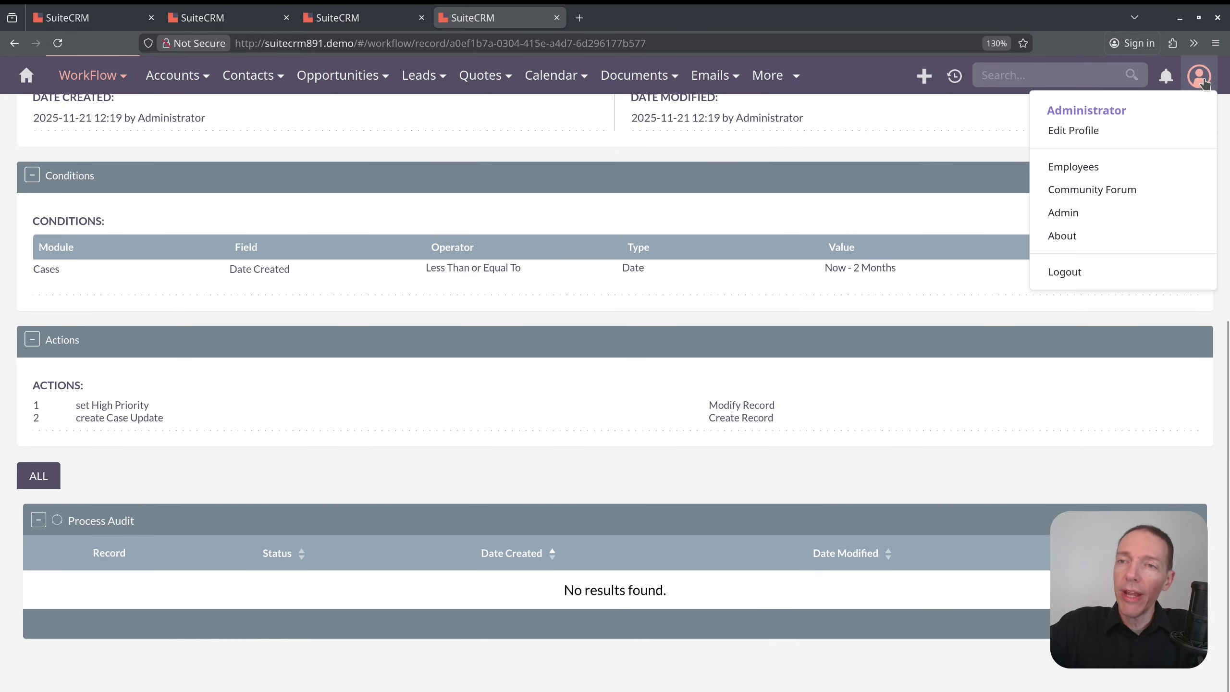
pyautogui.middleClick(1097, 219)
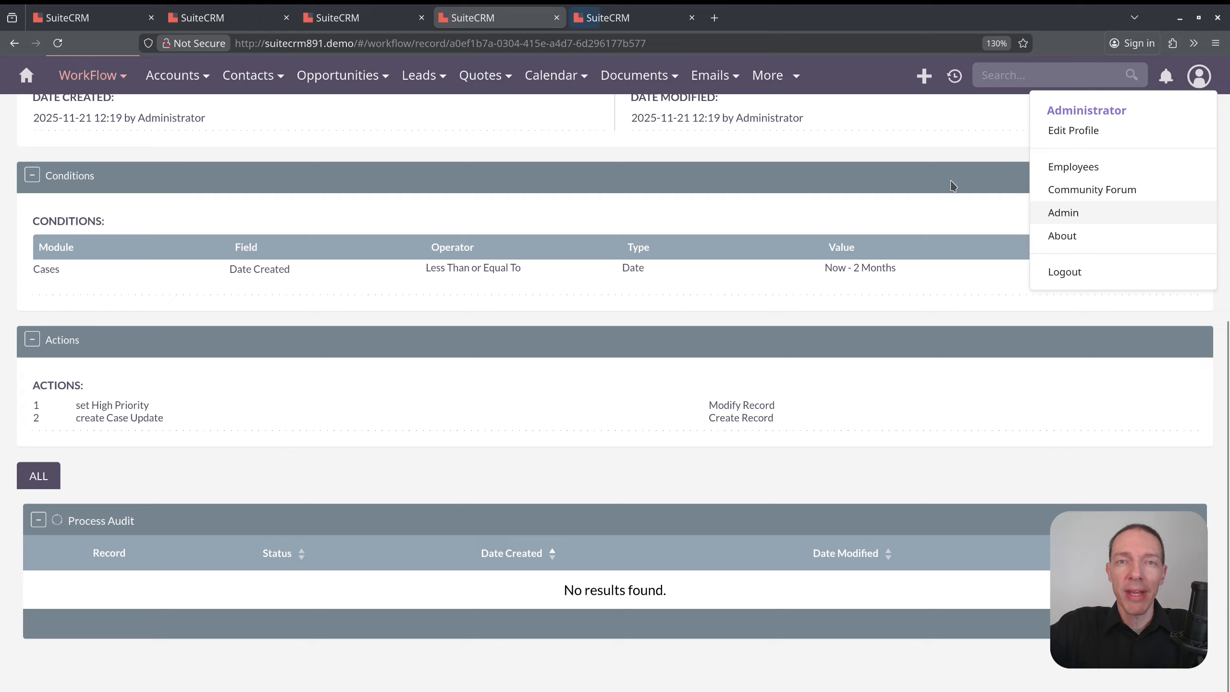
pyautogui.click(634, 20)
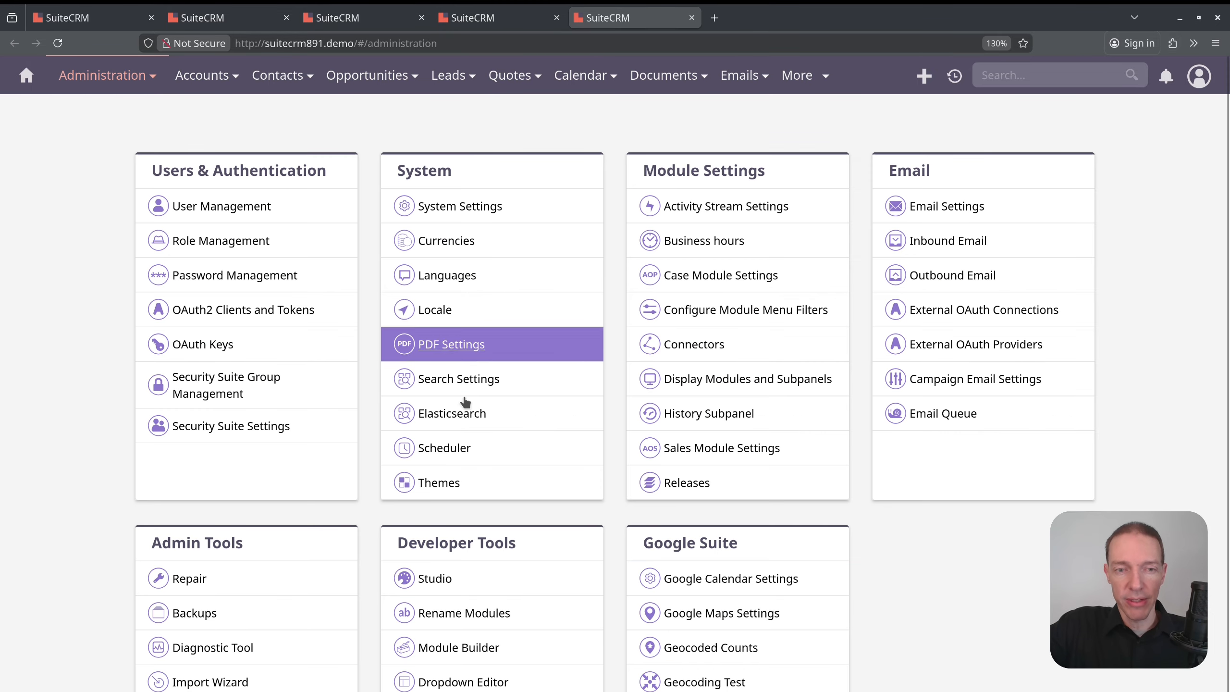
pyautogui.click(450, 449)
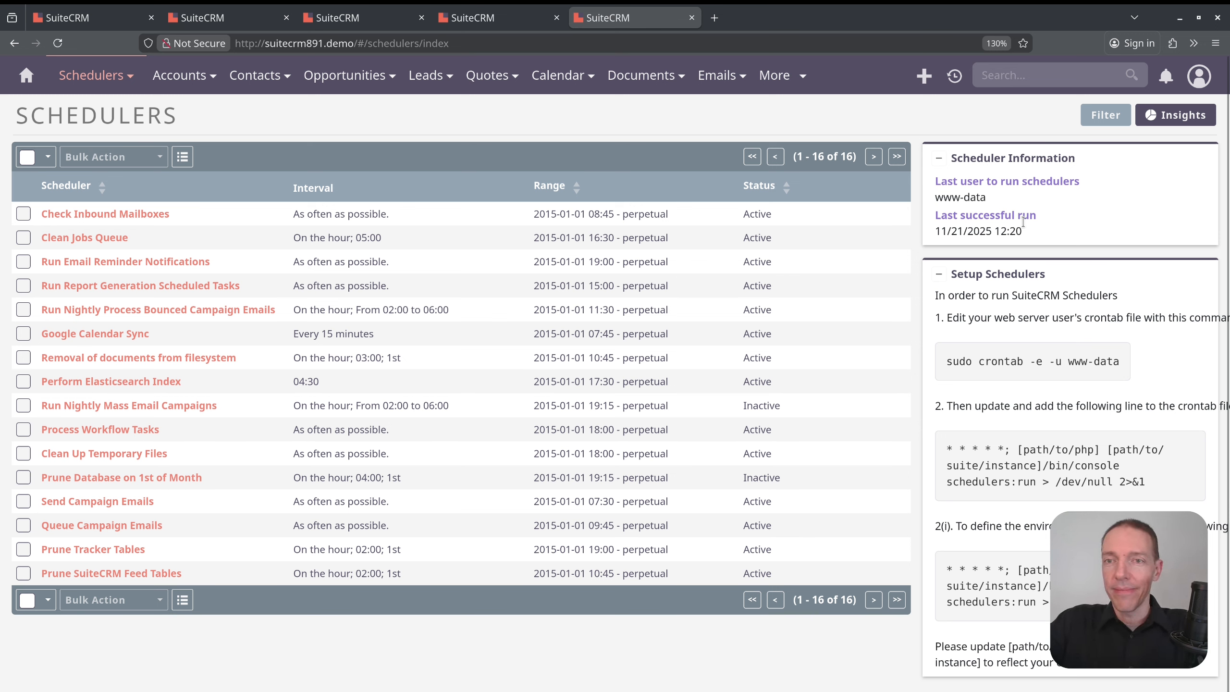
# Step: Check the schedulers' last successful run and read the crontab setup instructions
pyautogui.moveTo(1039, 231); pyautogui.dragTo(933, 230)
pyautogui.press('F5')
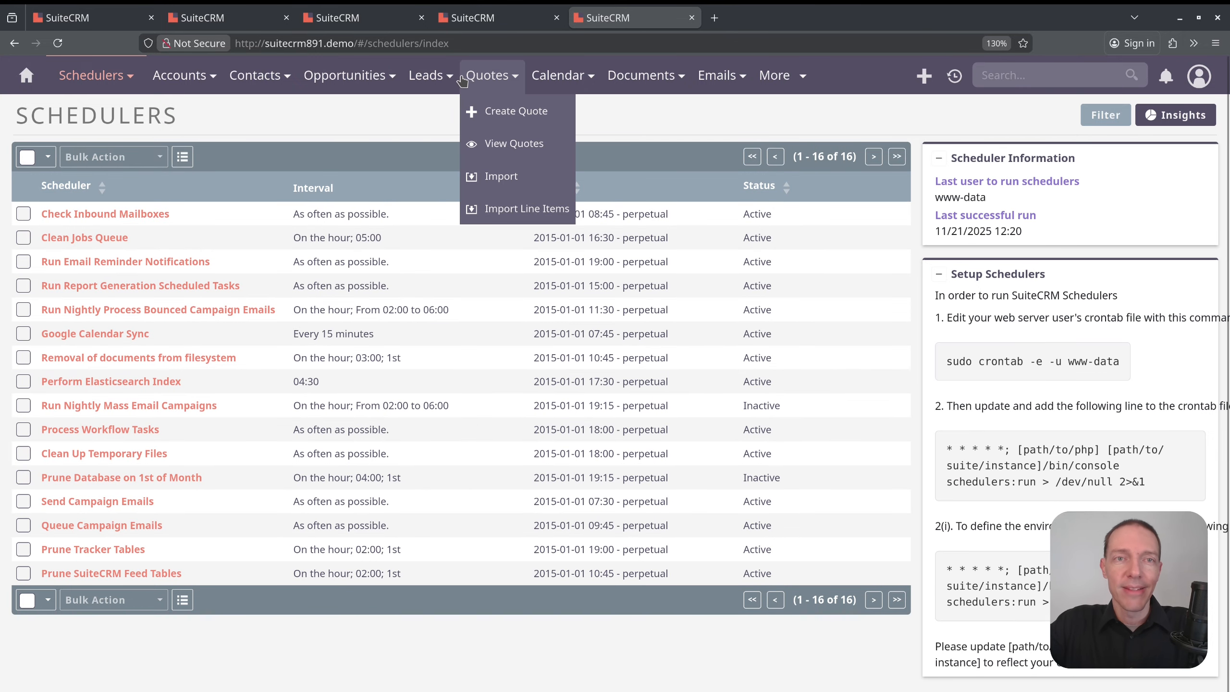
pyautogui.moveTo(1023, 231); pyautogui.dragTo(935, 214)
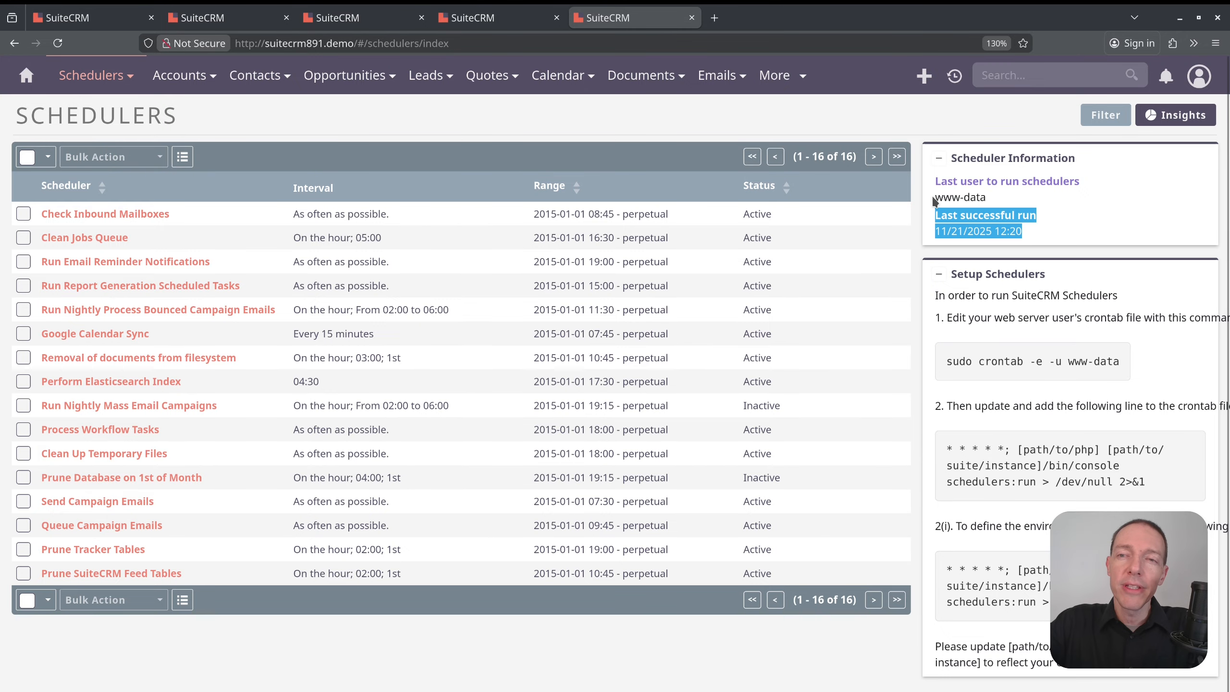
pyautogui.click(1051, 230)
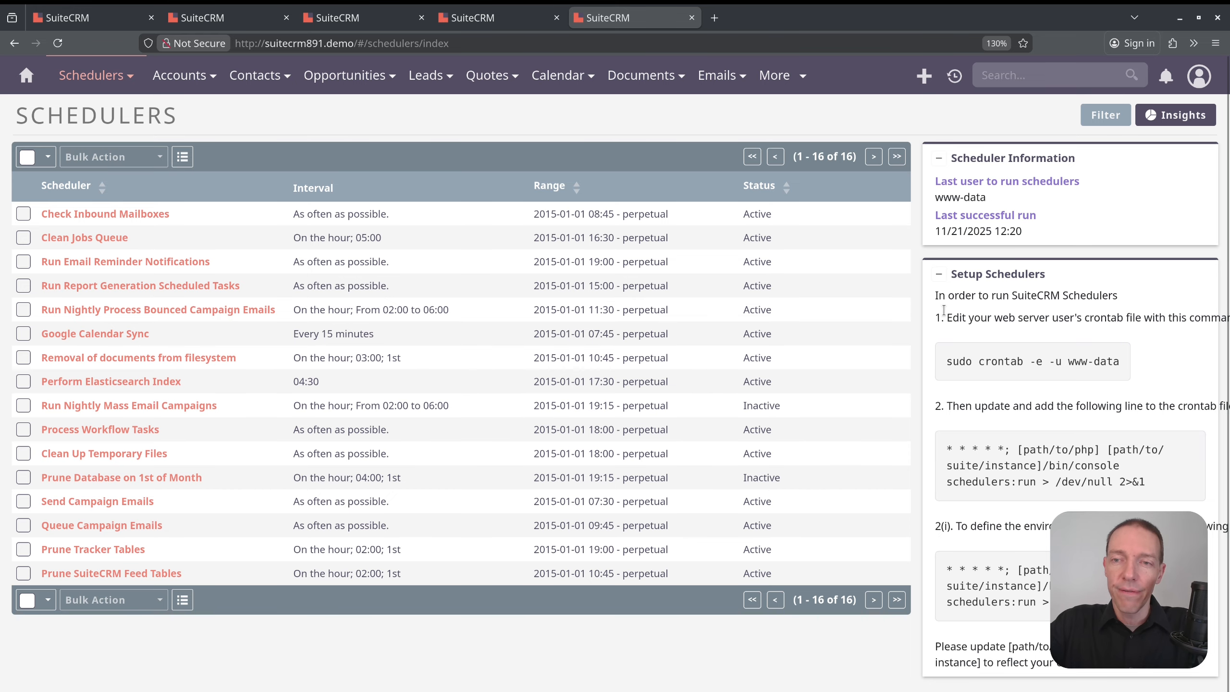
pyautogui.moveTo(945, 361); pyautogui.dragTo(1073, 488)
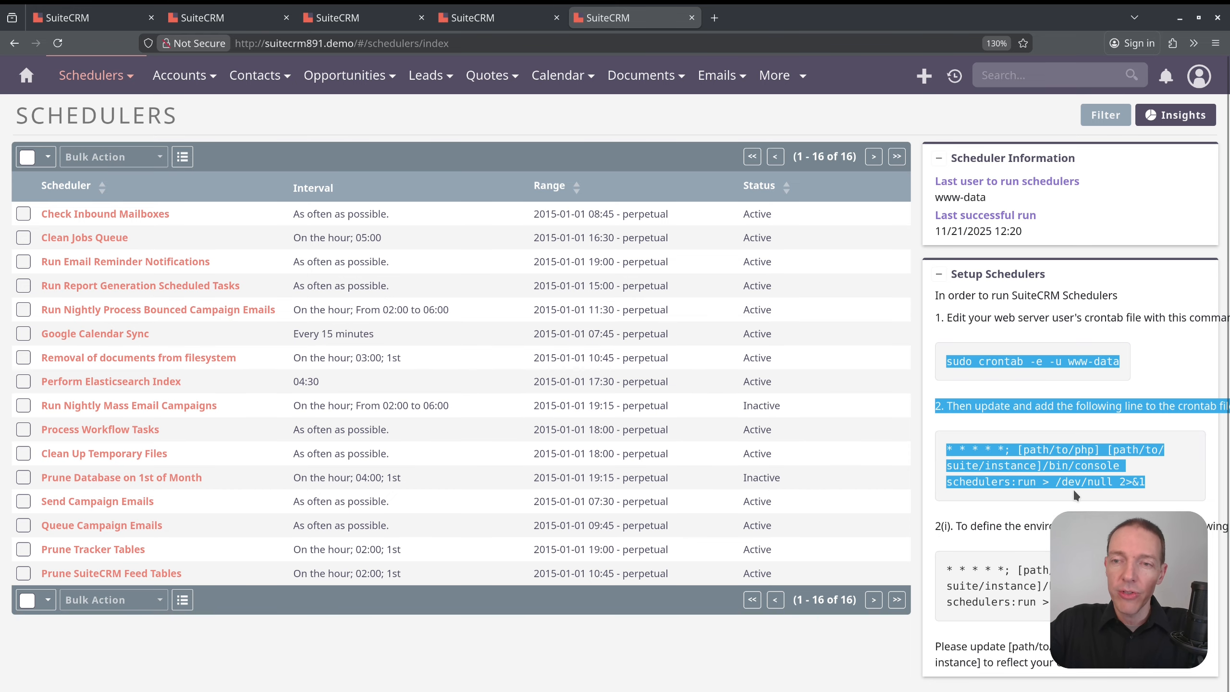
pyautogui.click(1072, 489)
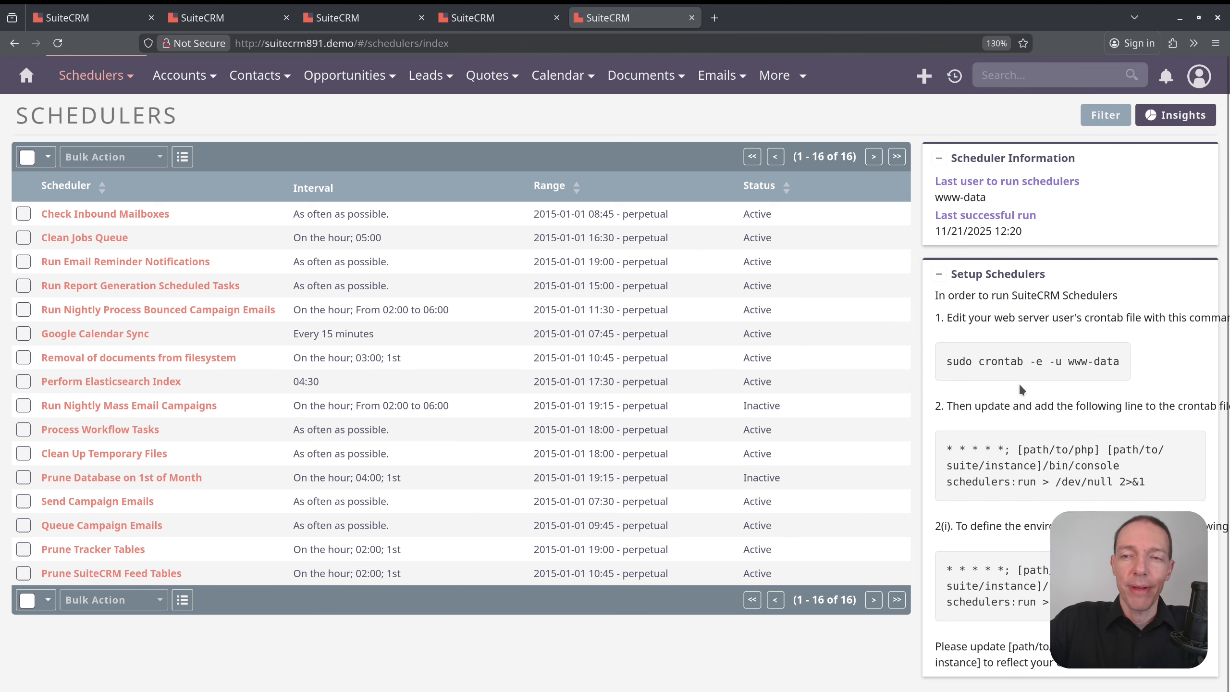
# Step: Return to the "inform about Stale Cases" workflow record, reload it and examine its Process Audit
pyautogui.click(472, 18)
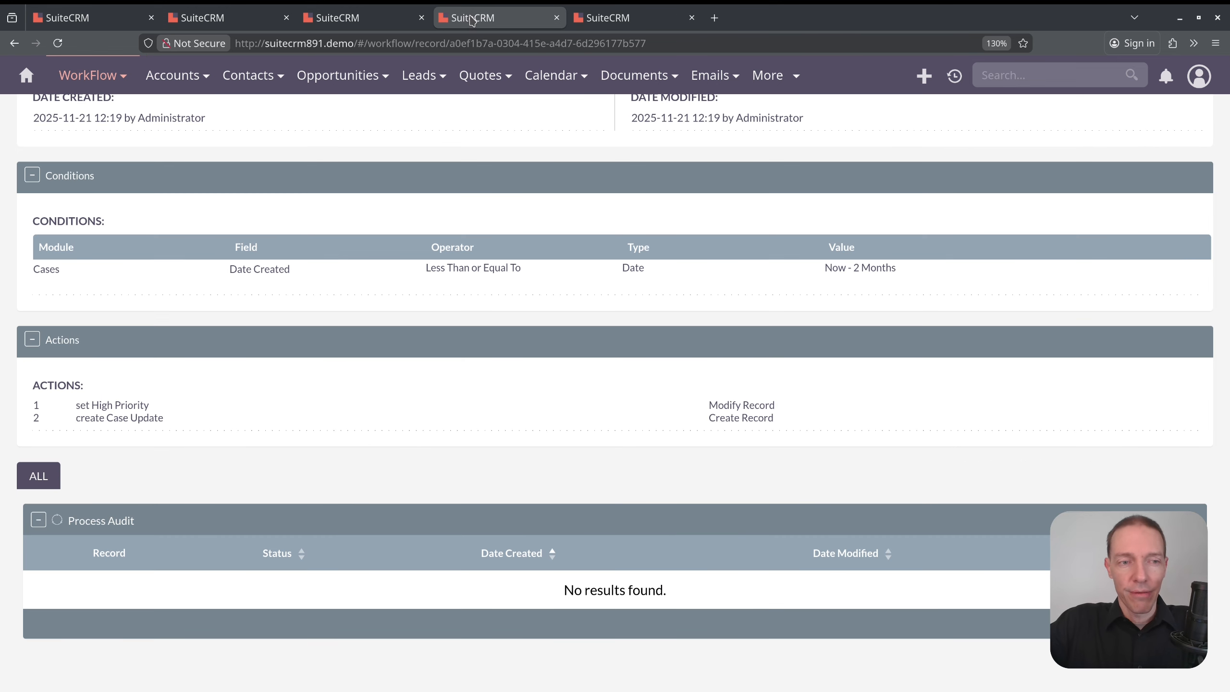
pyautogui.press('F5')
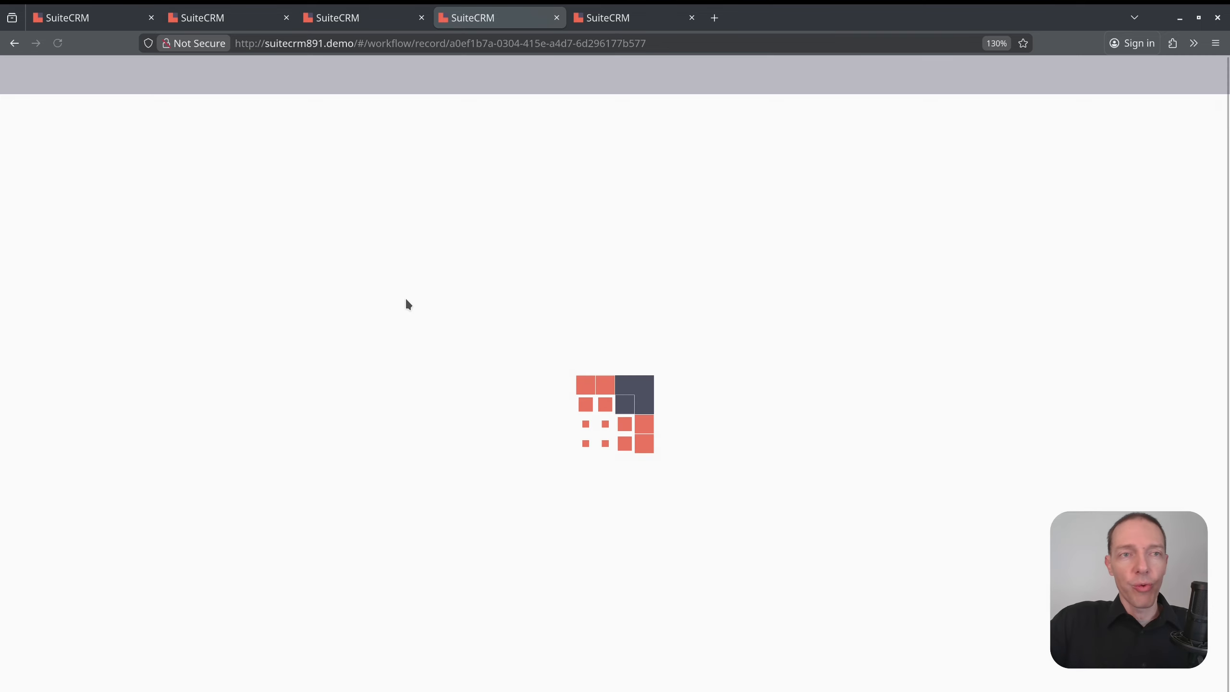
pyautogui.scroll(-8, 352, 308)
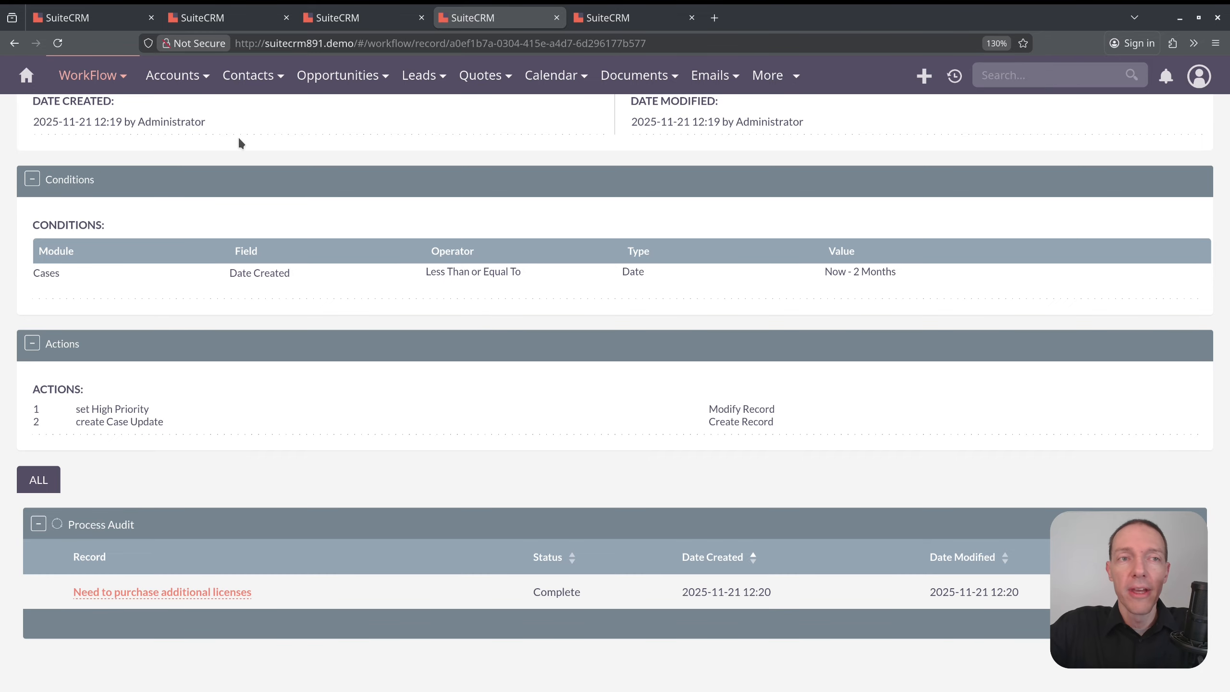
# Step: Check the priority of the "Having trouble adding new items" case and reload its record
pyautogui.click(232, 18)
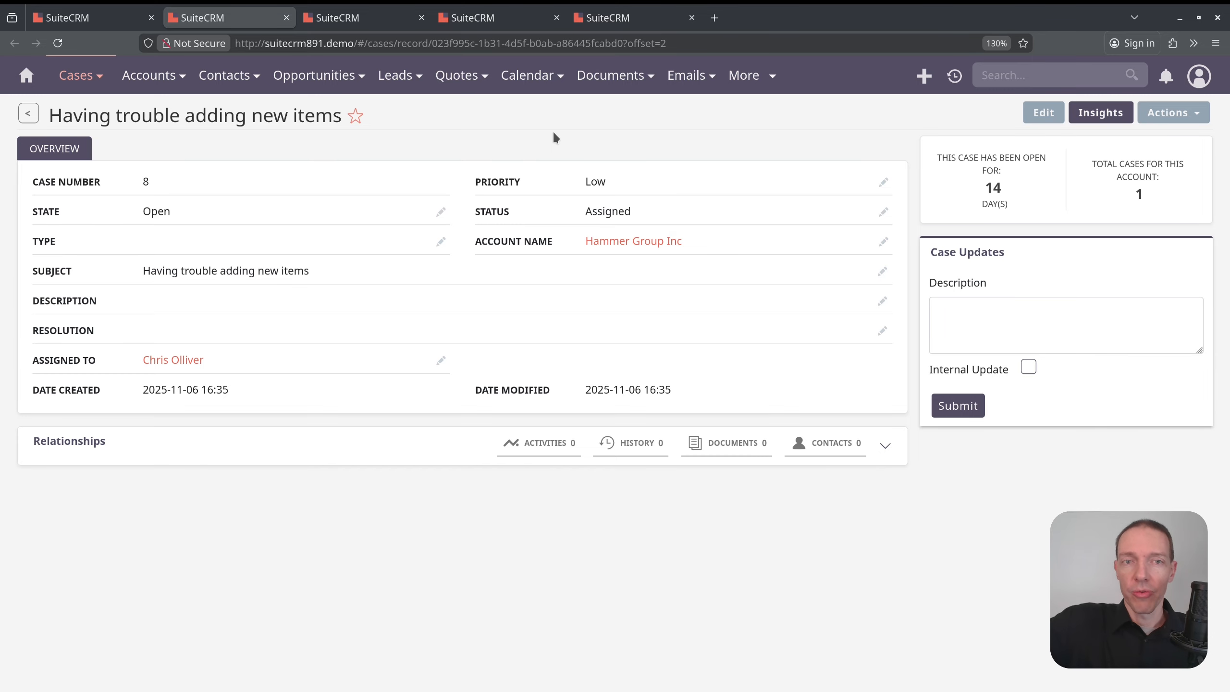
pyautogui.moveTo(501, 189); pyautogui.dragTo(604, 173)
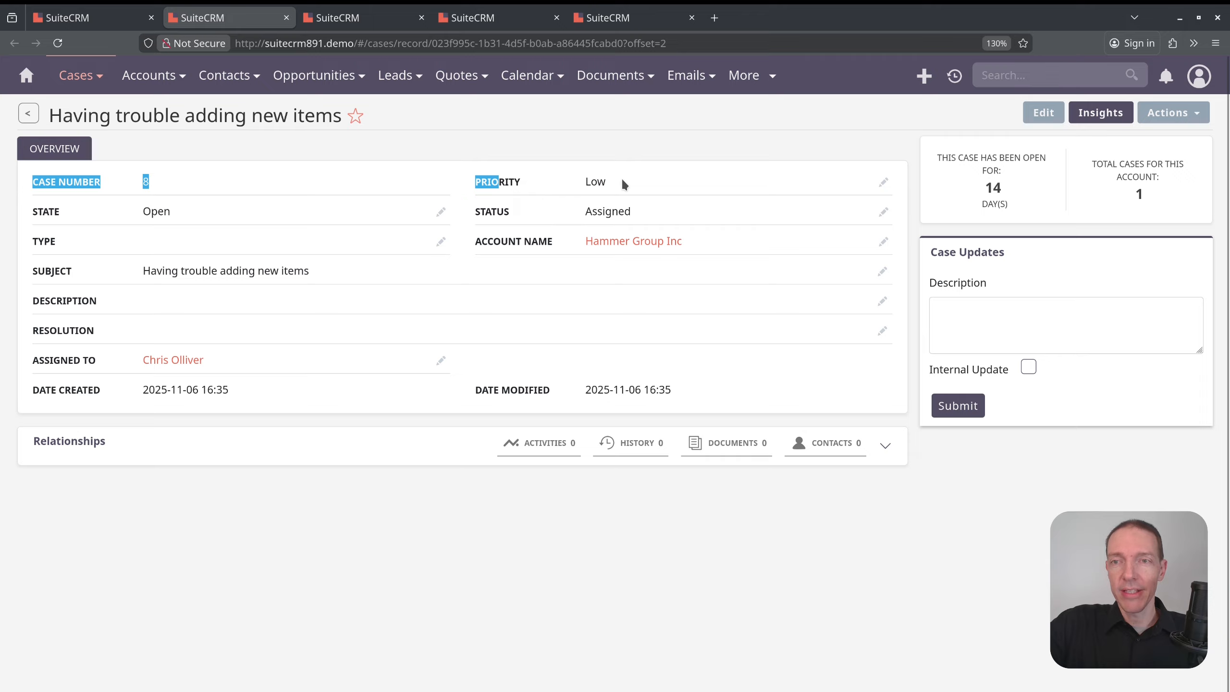
pyautogui.click(621, 177)
pyautogui.press('F5')
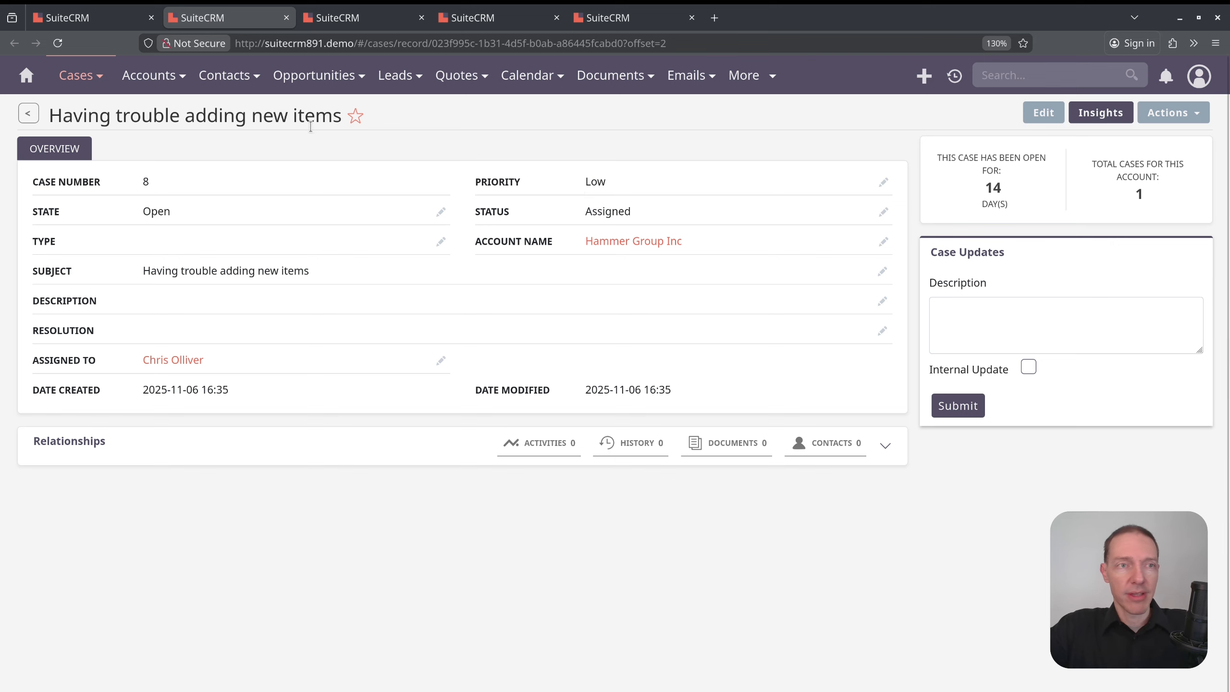
# Step: Close the "Having trouble adding new items" case and open Sandeon Consolidation Corp's "Need to purchase additional licenses" case in a new tab
pyautogui.click(596, 19)
pyautogui.click(499, 18)
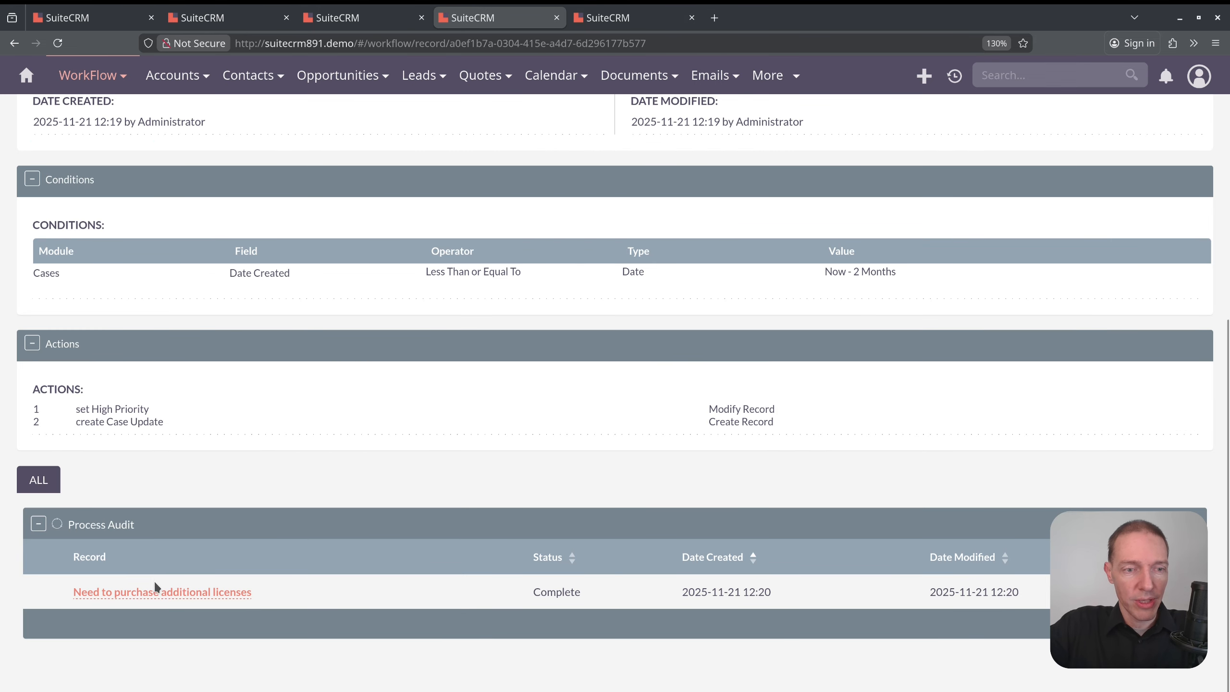
pyautogui.click(212, 11)
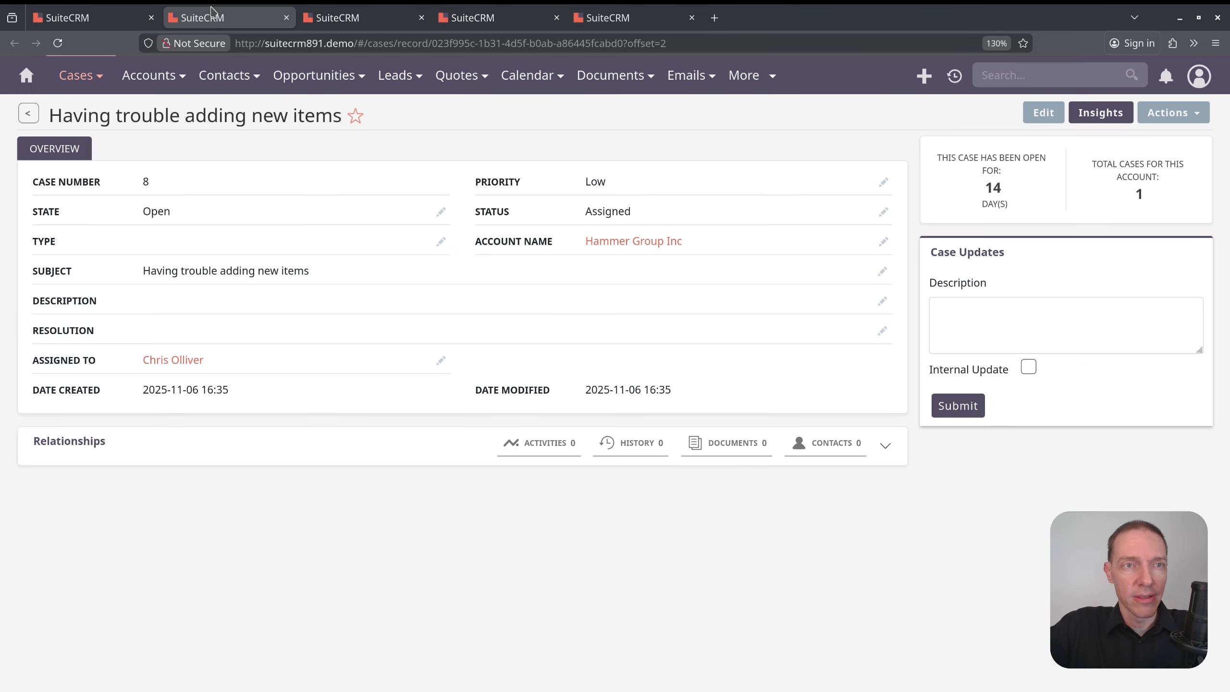
pyautogui.click(287, 17)
pyautogui.click(68, 21)
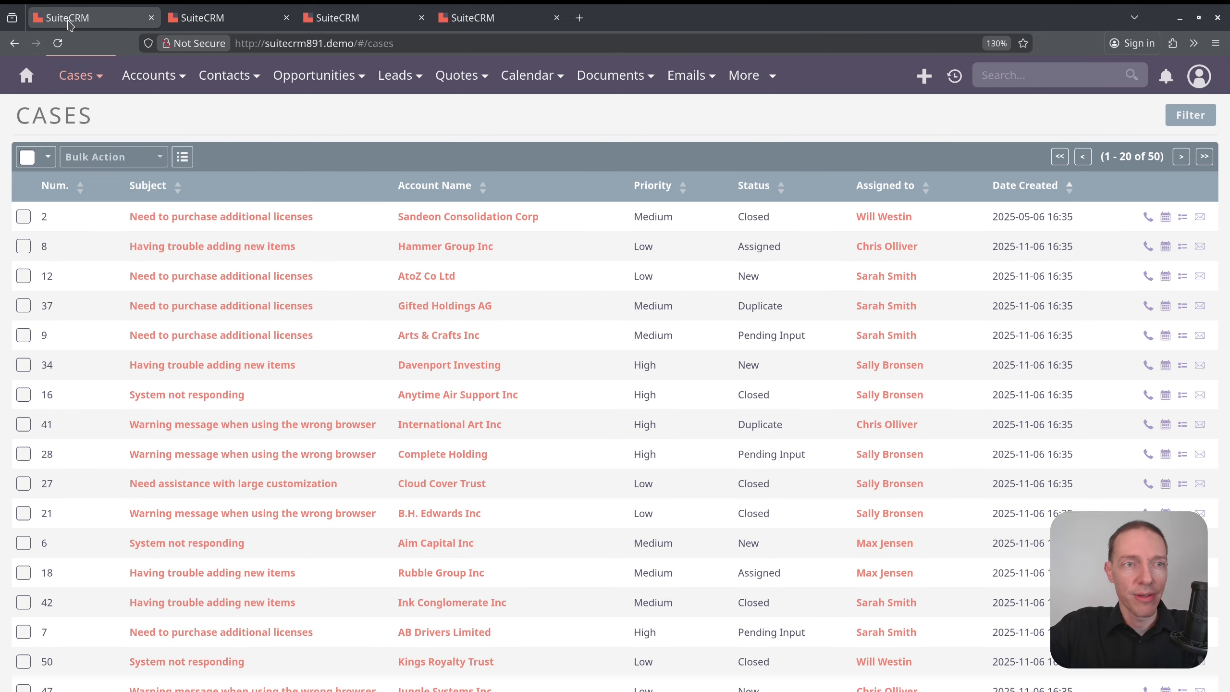
pyautogui.middleClick(225, 218)
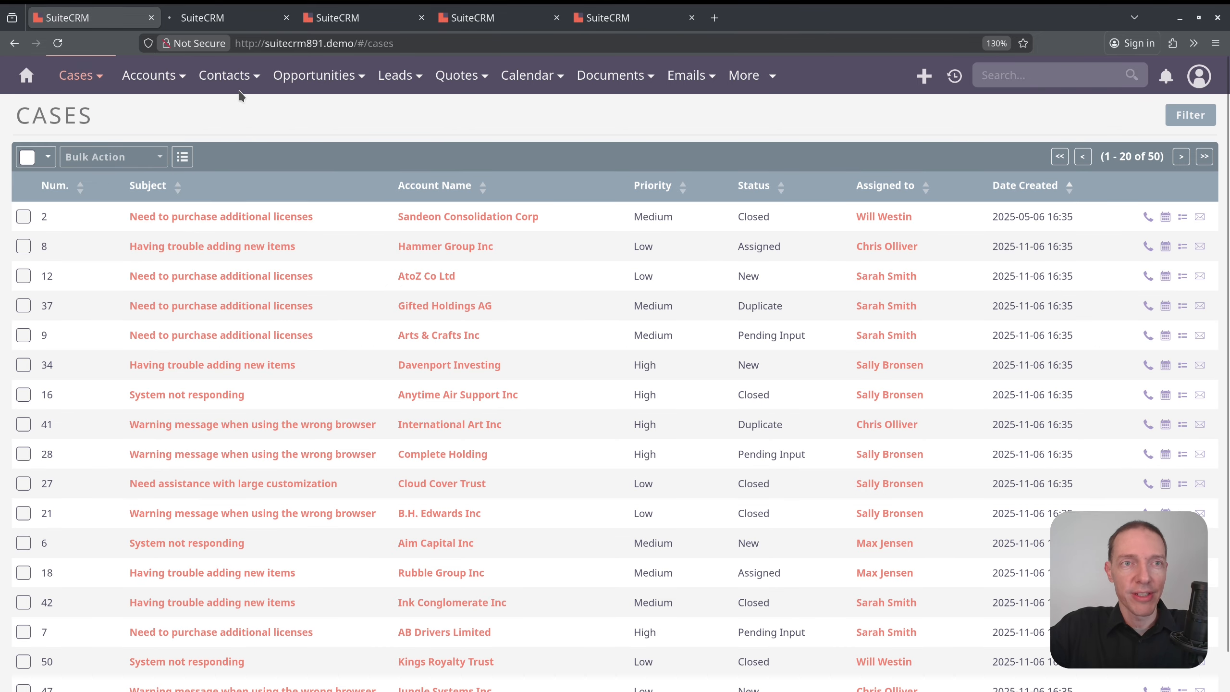
pyautogui.click(213, 18)
# Step: Examine the priority, case updates and modification date of the "Need to purchase additional licenses" case
pyautogui.moveTo(620, 178); pyautogui.dragTo(576, 179)
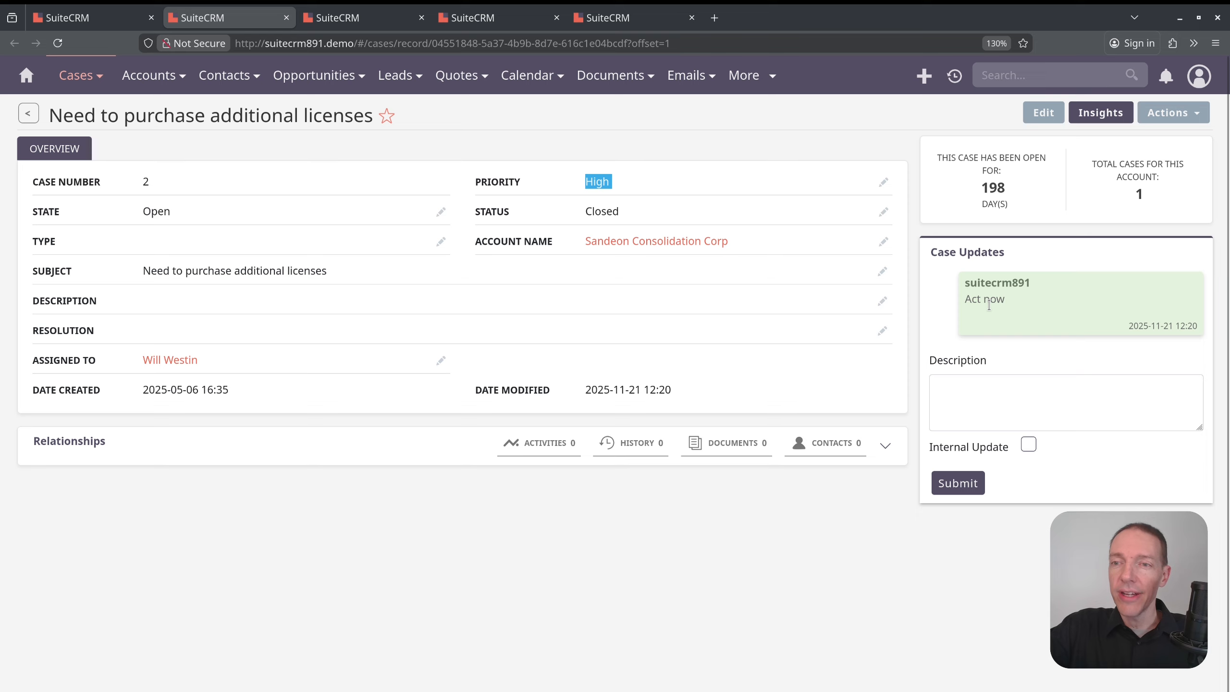
pyautogui.click(1186, 328)
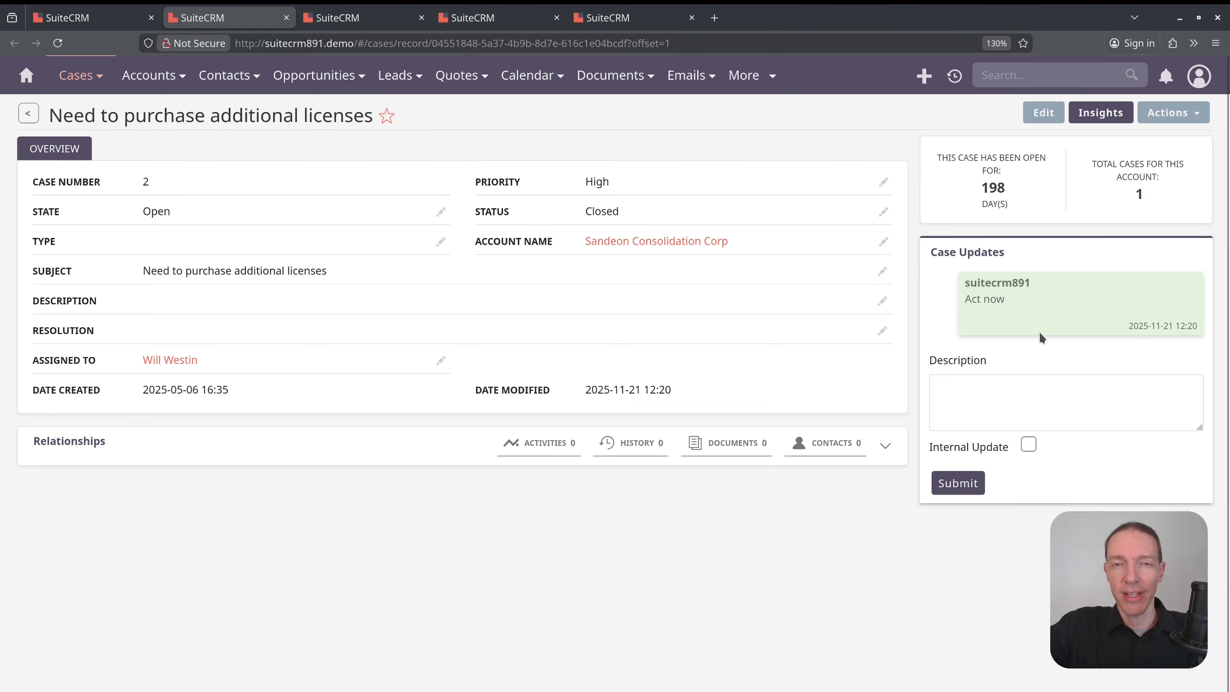
pyautogui.moveTo(692, 402); pyautogui.dragTo(604, 392)
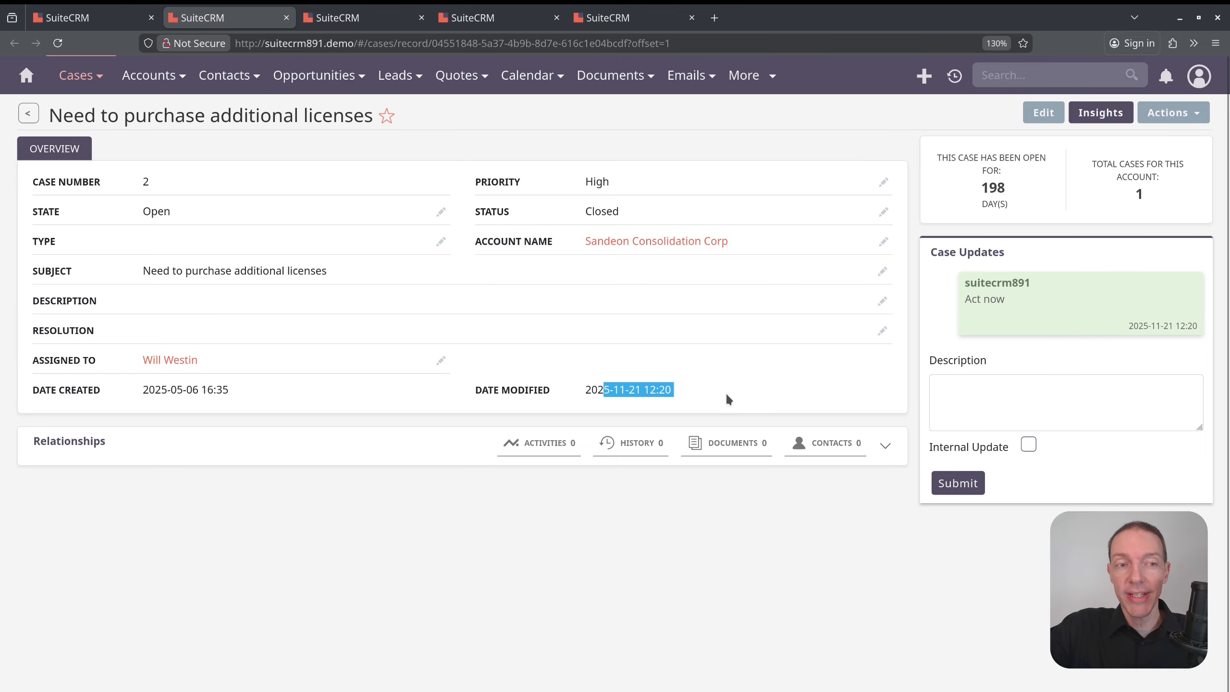
pyautogui.click(727, 395)
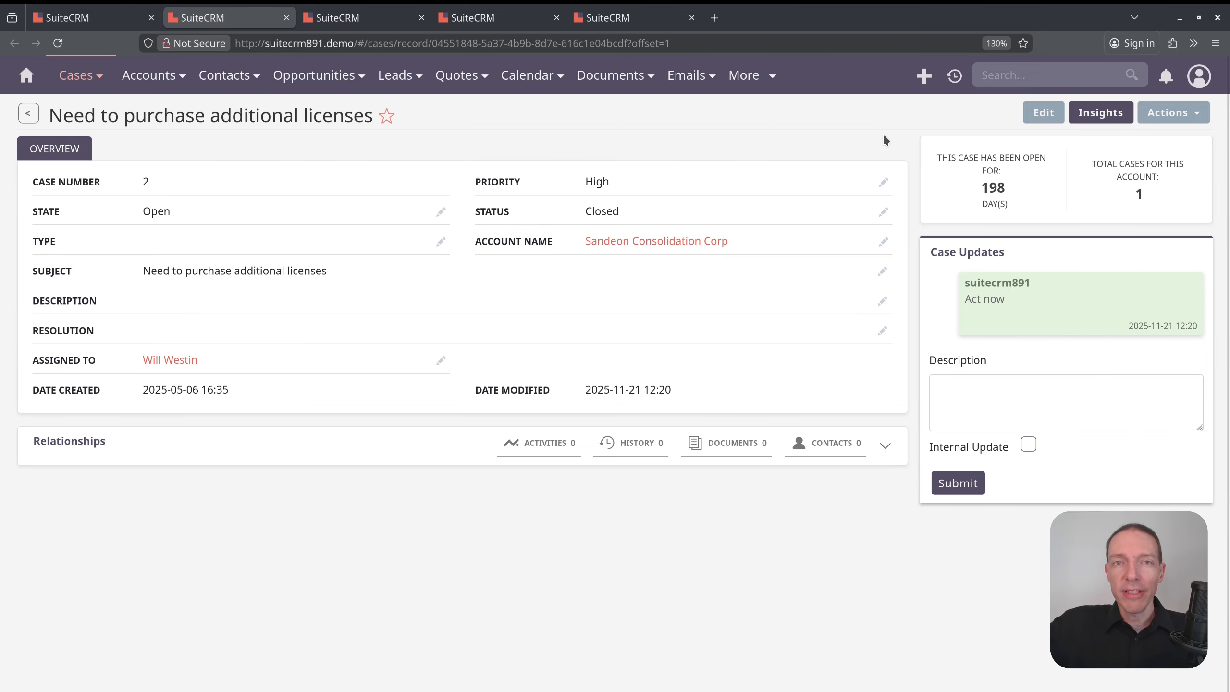